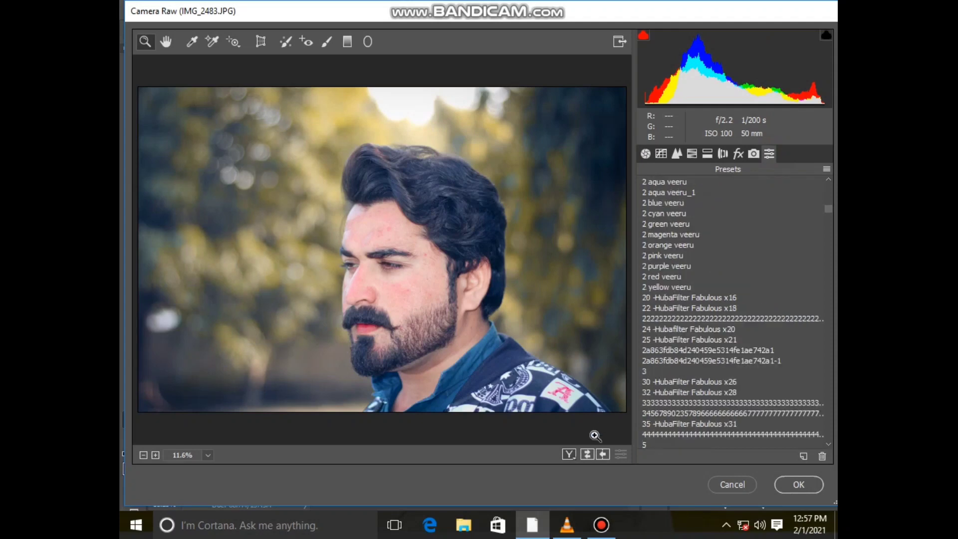
Show a side-by-side before/after preview and set the HSL saturation of Oranges to -40 and Yellows to +57
left_click(569, 455)
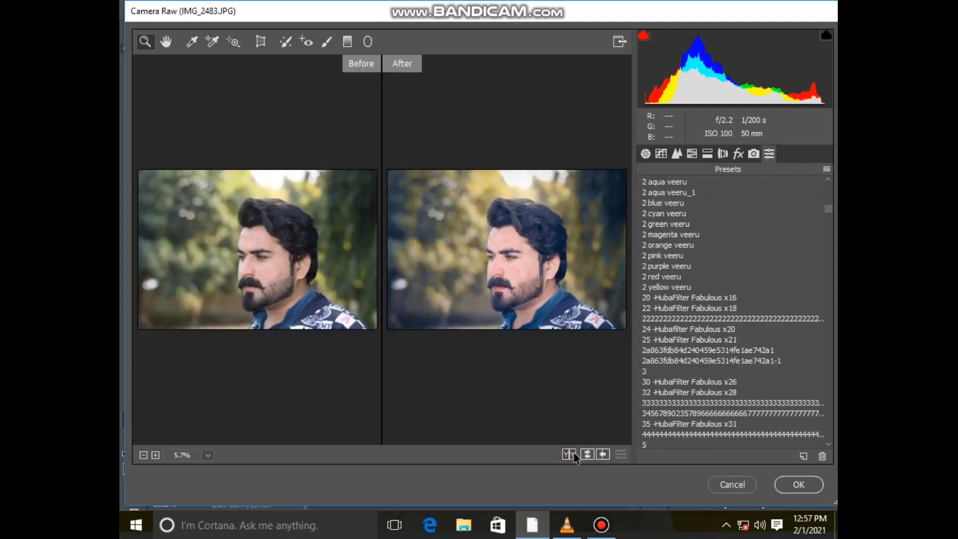
left_click(538, 292)
double_click(538, 292)
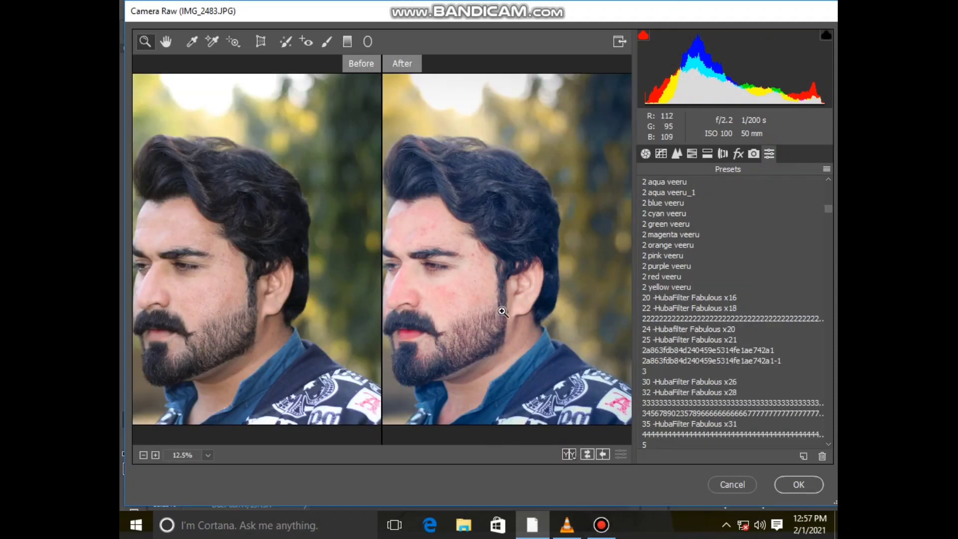
left_click(690, 156)
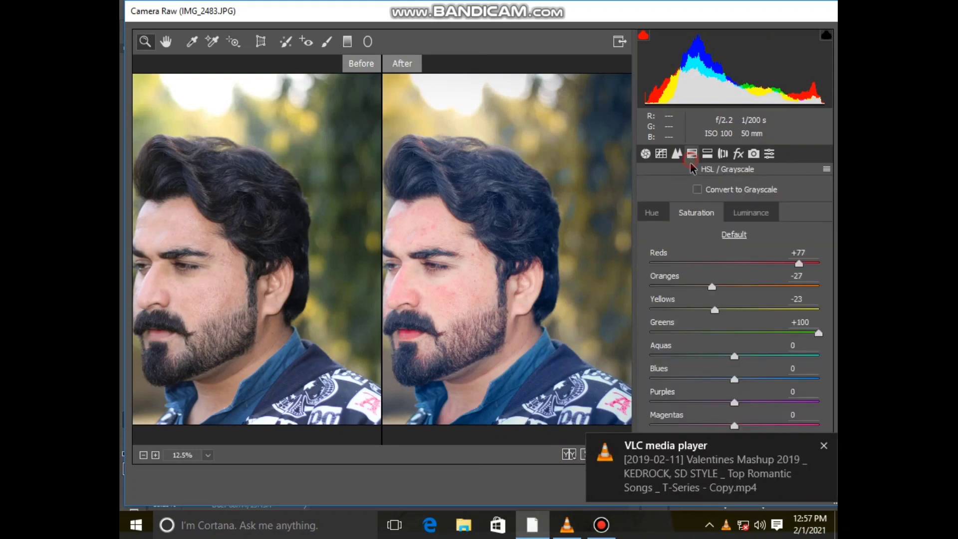
left_click(700, 286)
left_click(731, 309)
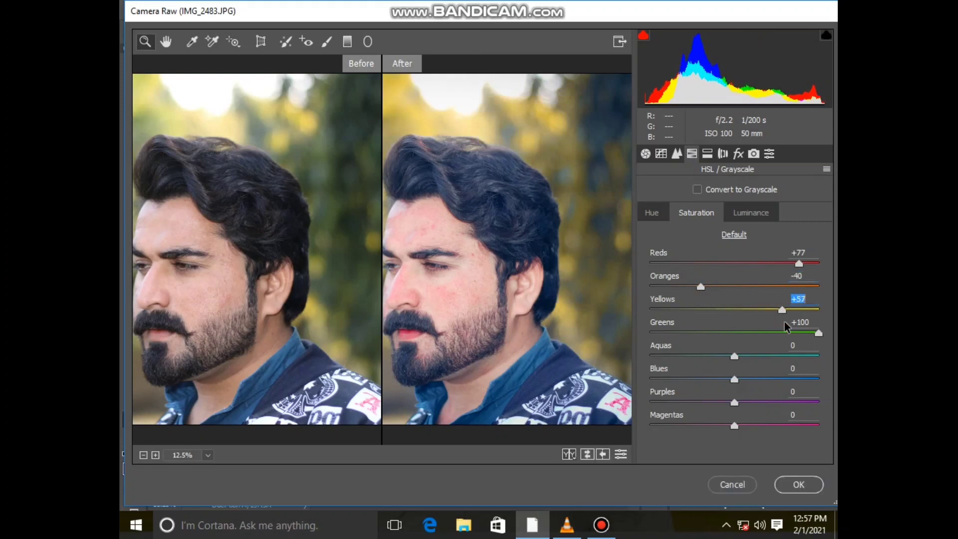
Set the HSL hue of Yellows to +65 and Greens to -51, and apply the Camera Raw adjustments
left_click(654, 214)
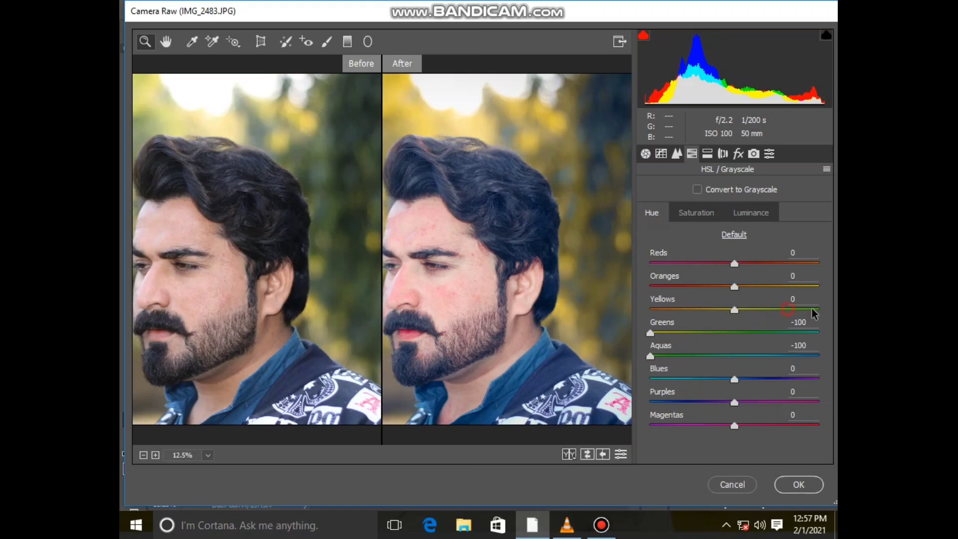
left_click(788, 310)
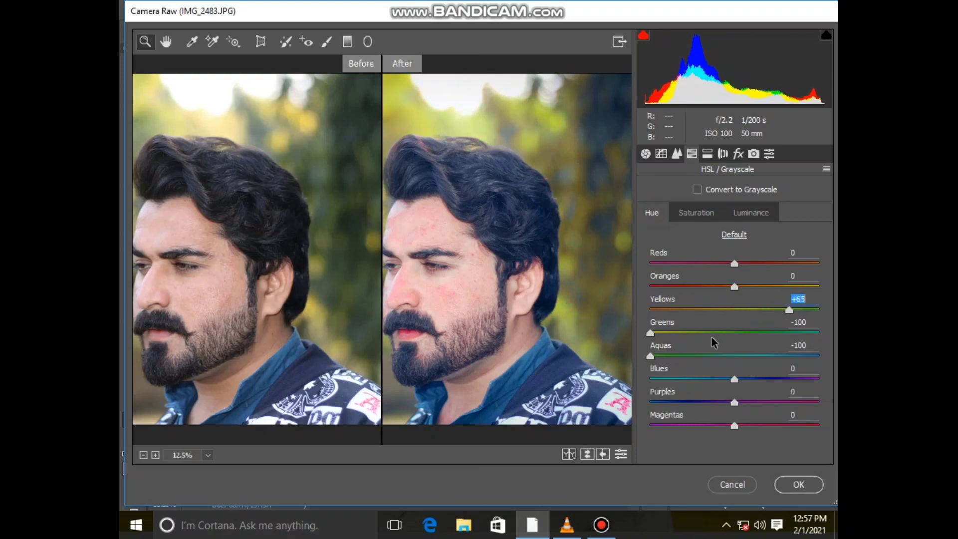
left_click(693, 332)
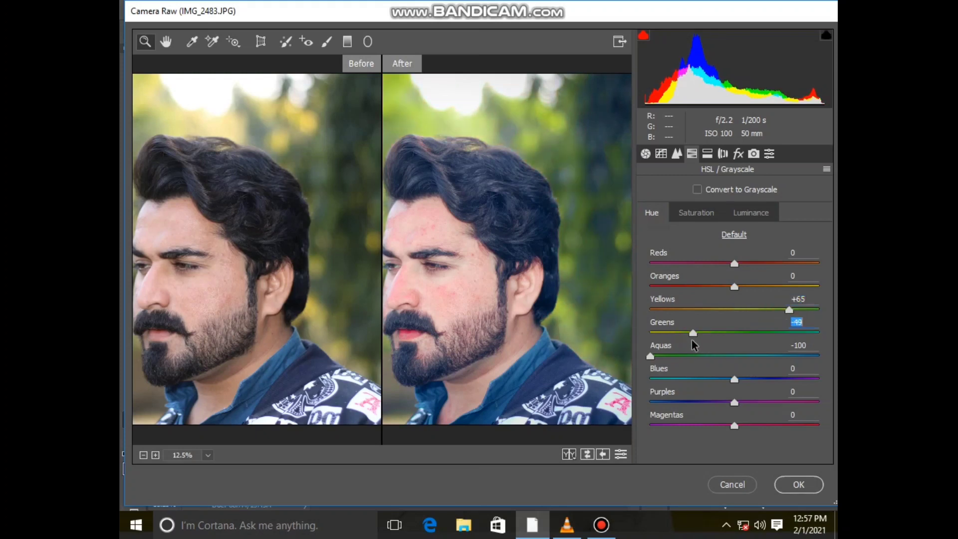
left_click(691, 332)
right_click(451, 242)
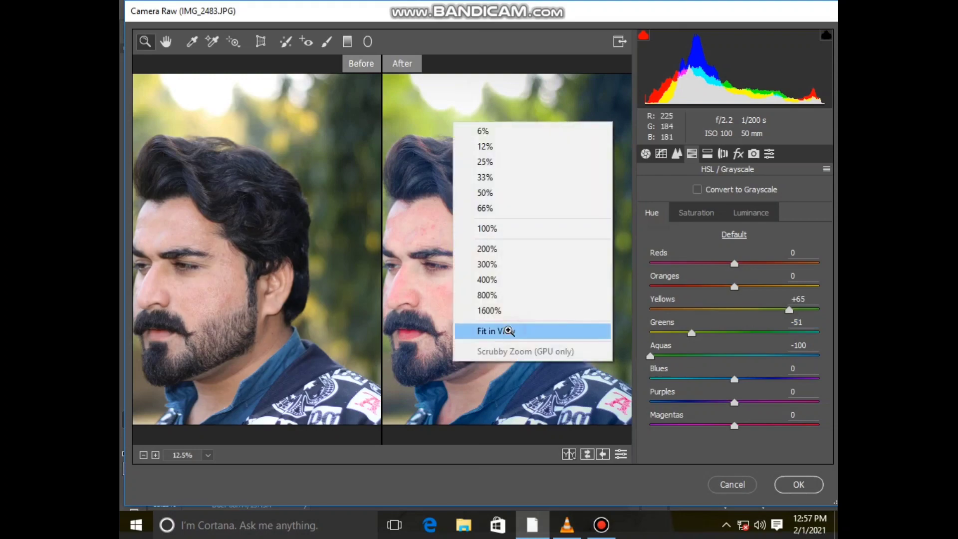
left_click(508, 330)
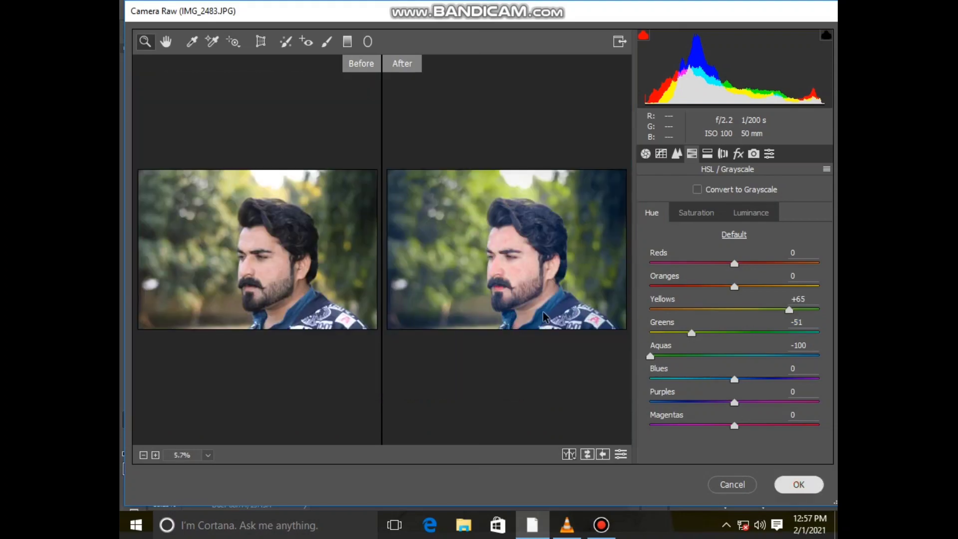
key("Return")
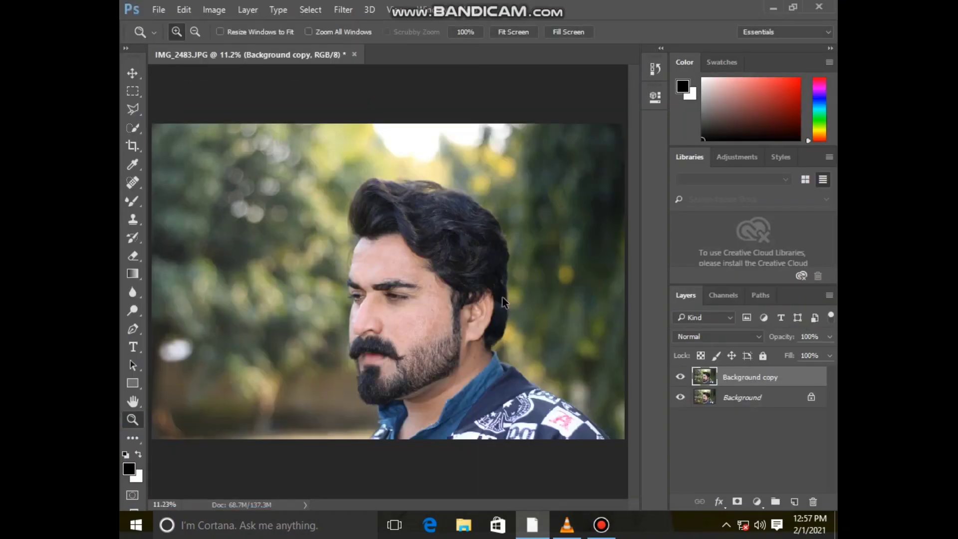
Inspect the face up close and compare the Background copy layer hidden and shown against the original
left_click(384, 312)
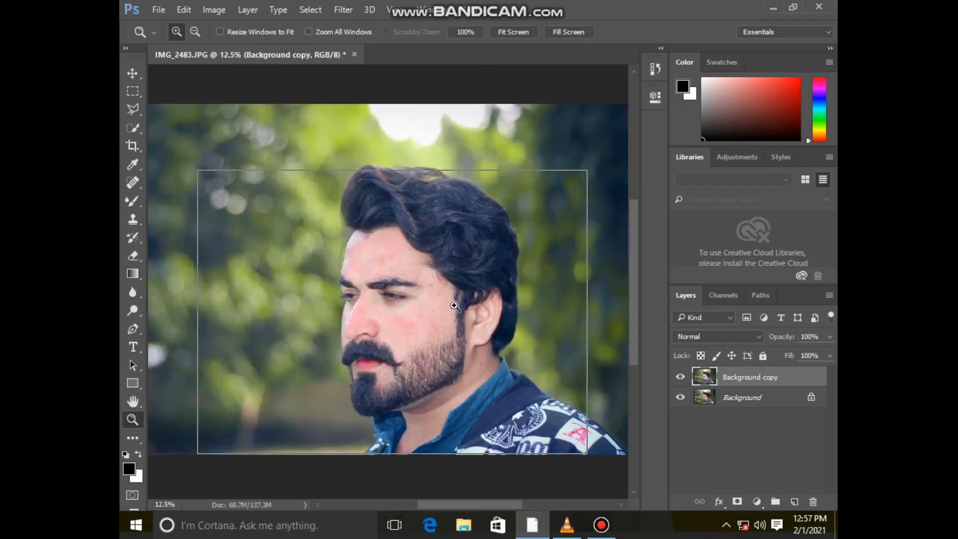
left_click(395, 310)
scroll(395, 310, "down", 3)
left_click(382, 239)
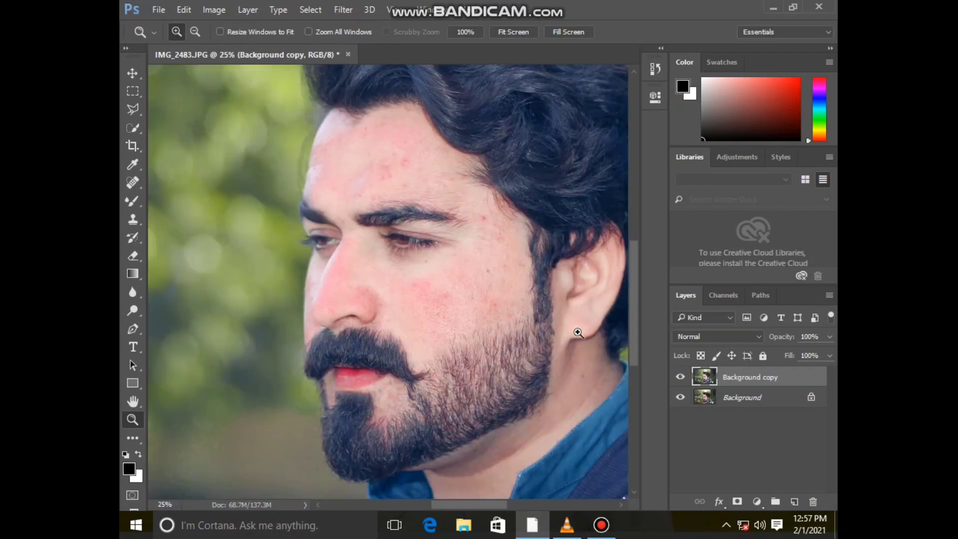
left_click(680, 377)
left_click(681, 376)
key("ctrl+0")
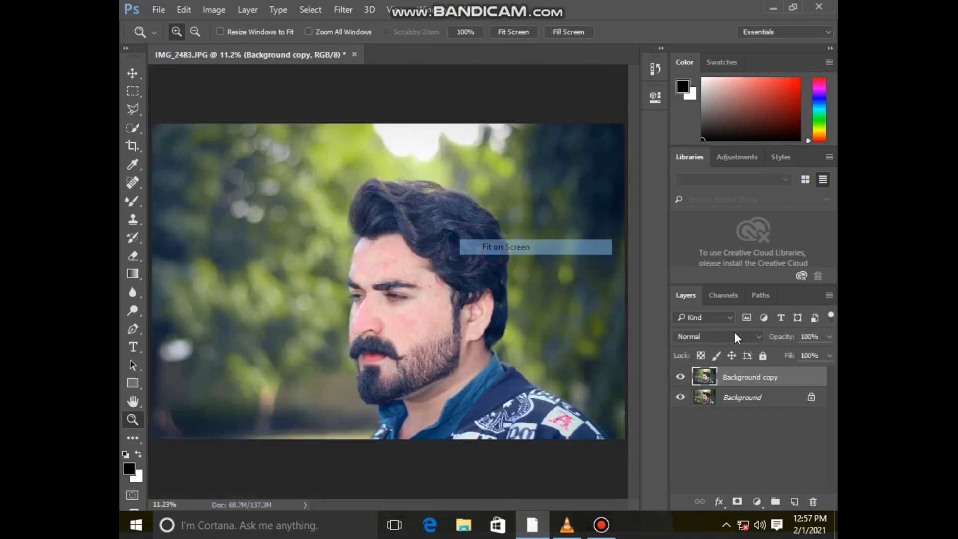
Reopen the Camera Raw Filter on the Background copy layer and set Blacks -12, Highlights -19, Contrast +9 and Clarity +8
left_click(226, 8)
left_click(409, 170)
left_click(343, 9)
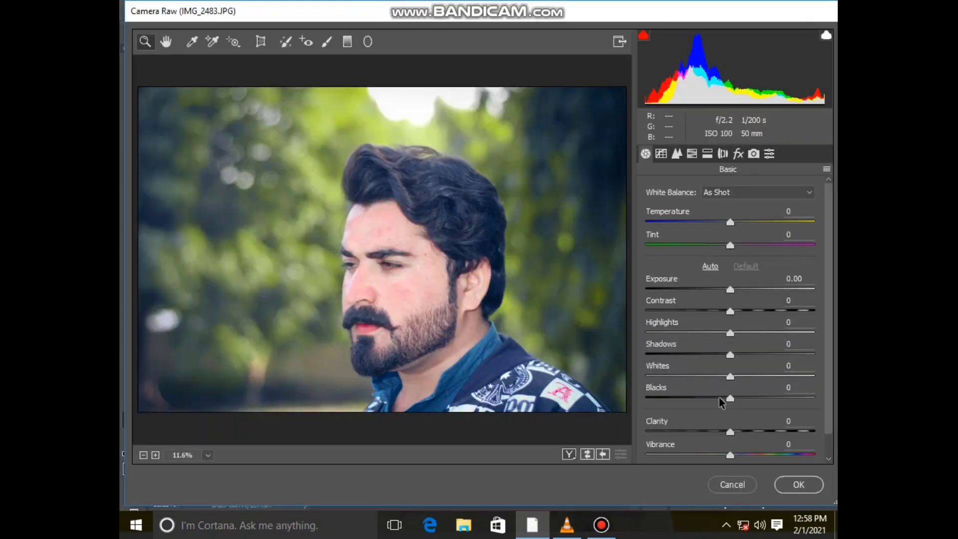
left_click(720, 398)
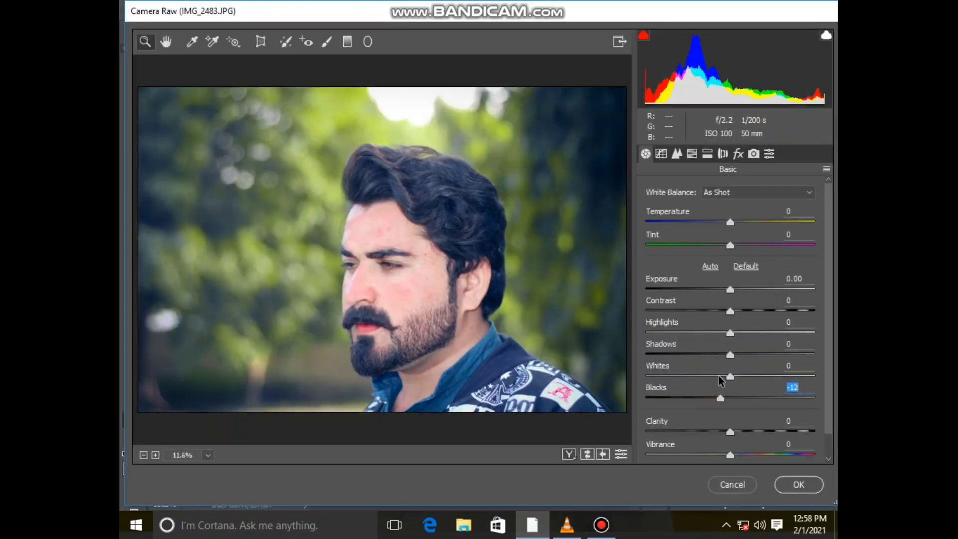
left_click(714, 334)
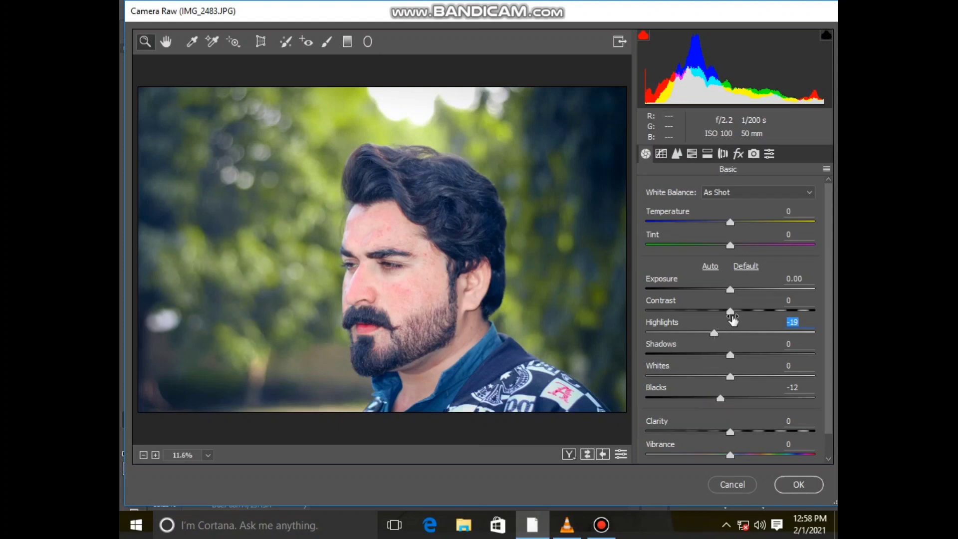
left_click(738, 311)
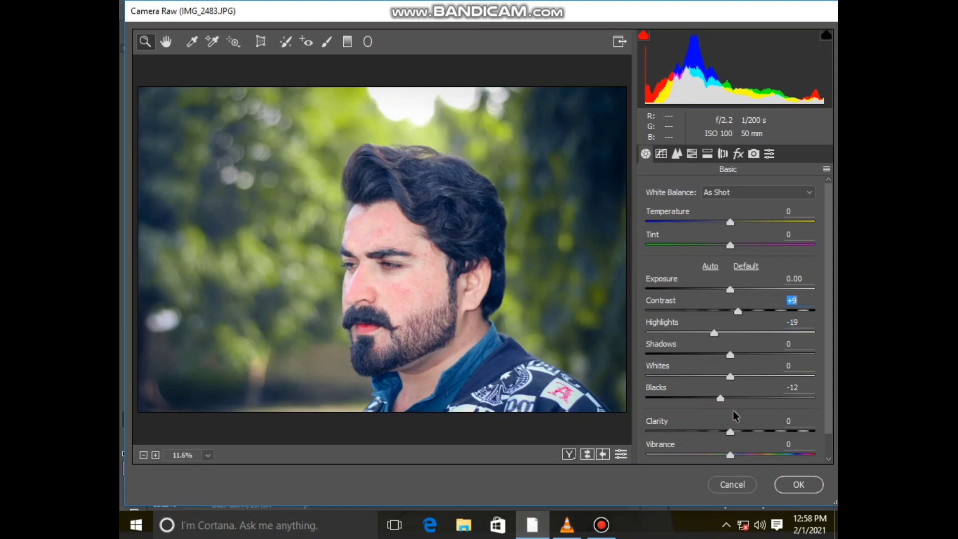
left_click(737, 431)
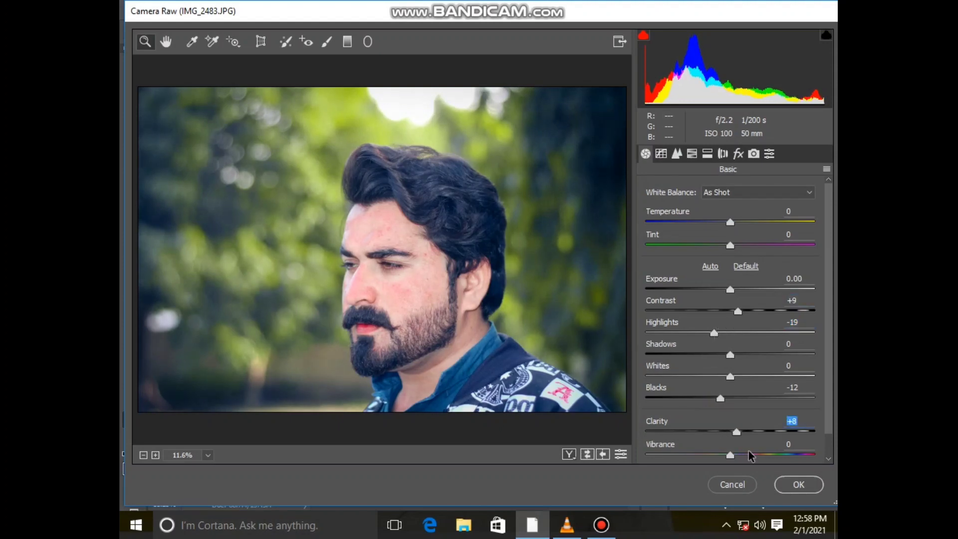
Set the HSL saturation of Oranges to -14 and Reds to +13
left_click(693, 155)
left_click(693, 215)
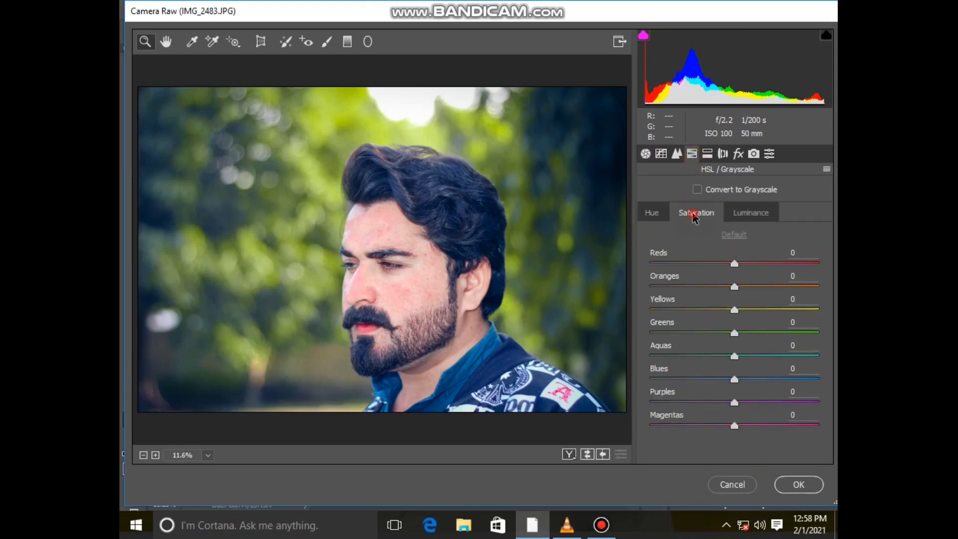
left_click(722, 287)
left_click(739, 264)
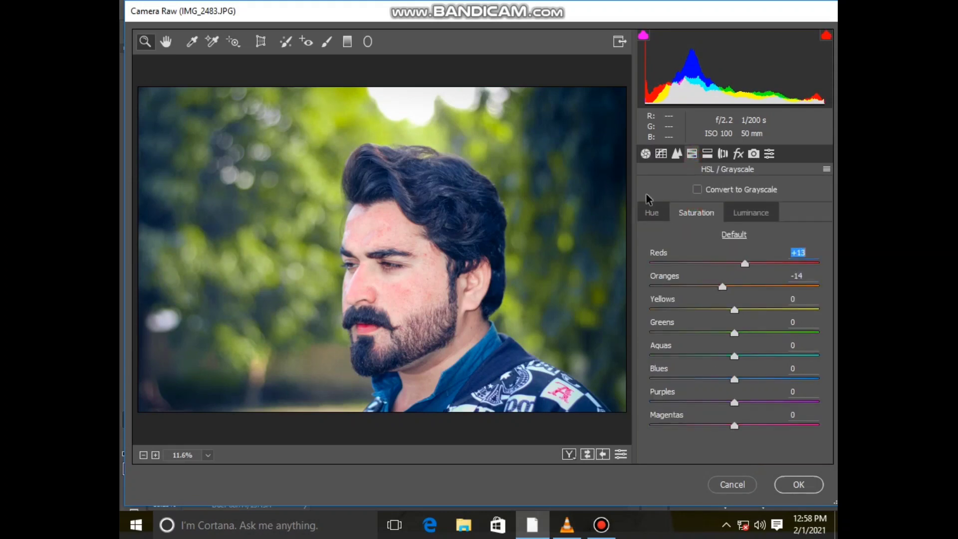
Set the HSL hue of Yellows to +56 and Greens to -26, and apply the Camera Raw filter
left_click(652, 213)
left_click(806, 310)
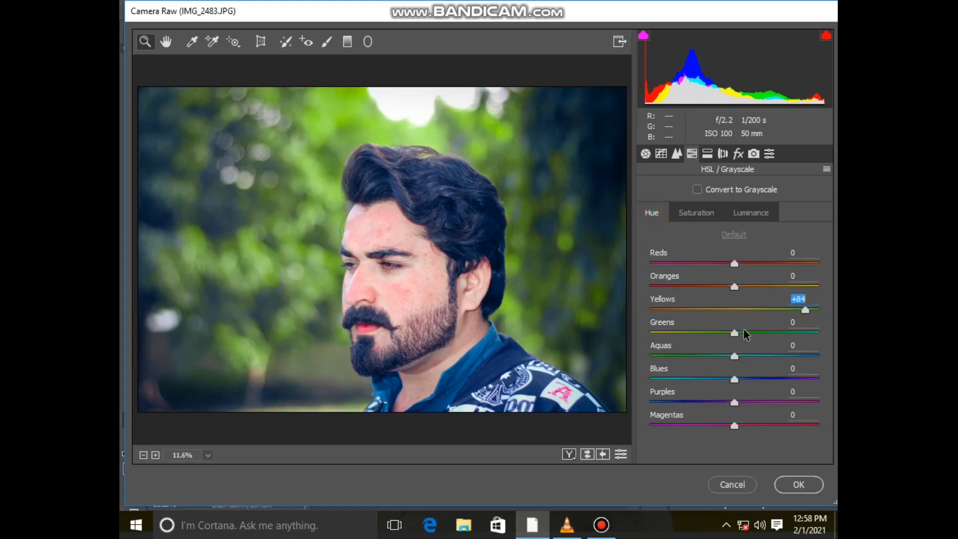
left_click(679, 333)
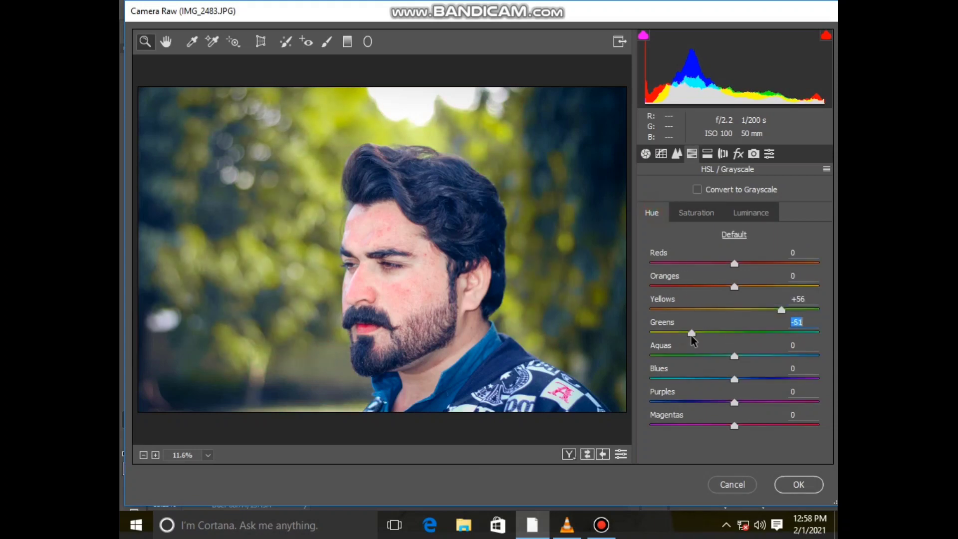
left_click_drag(692, 336, 714, 345)
left_click(705, 343)
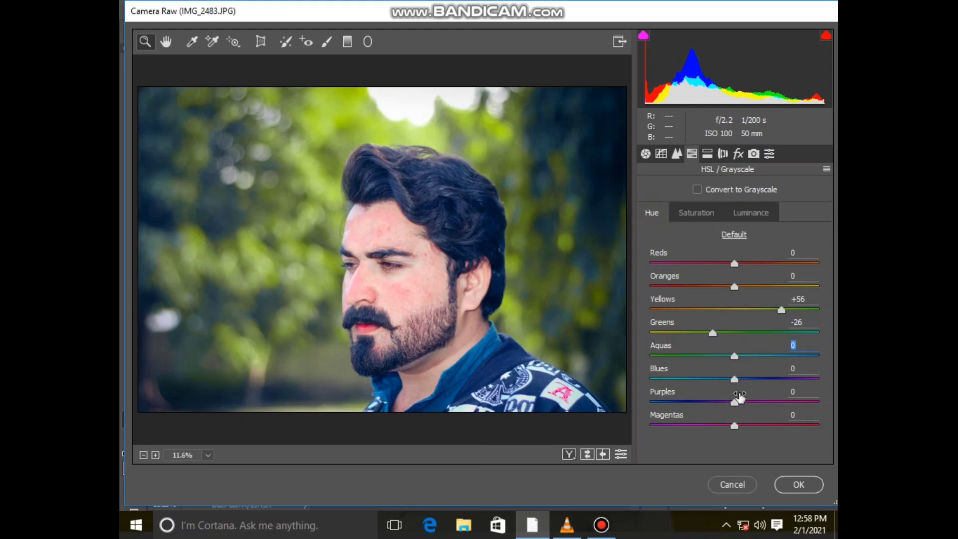
left_click(799, 484)
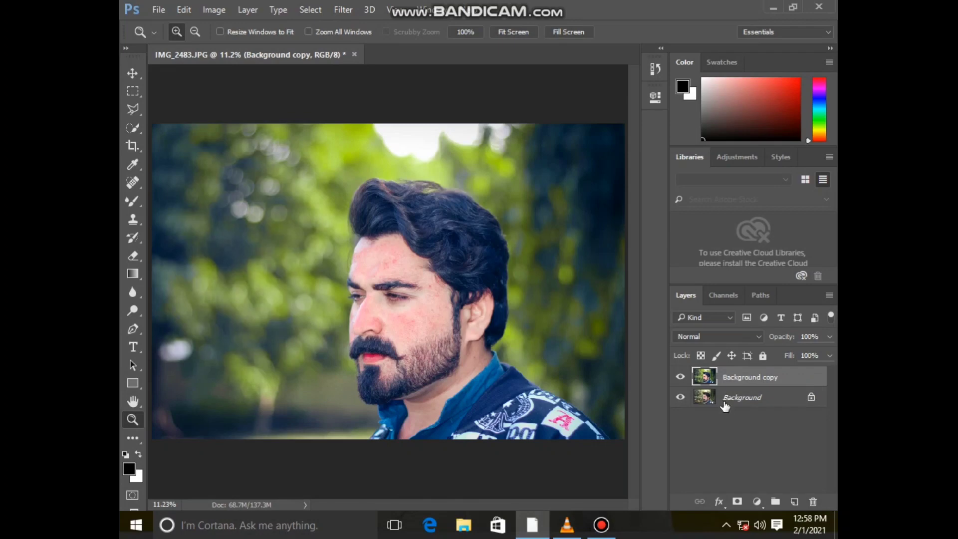
Compare the edit with the original, merge the visible layers, and duplicate the merged Background layer
left_click(680, 377)
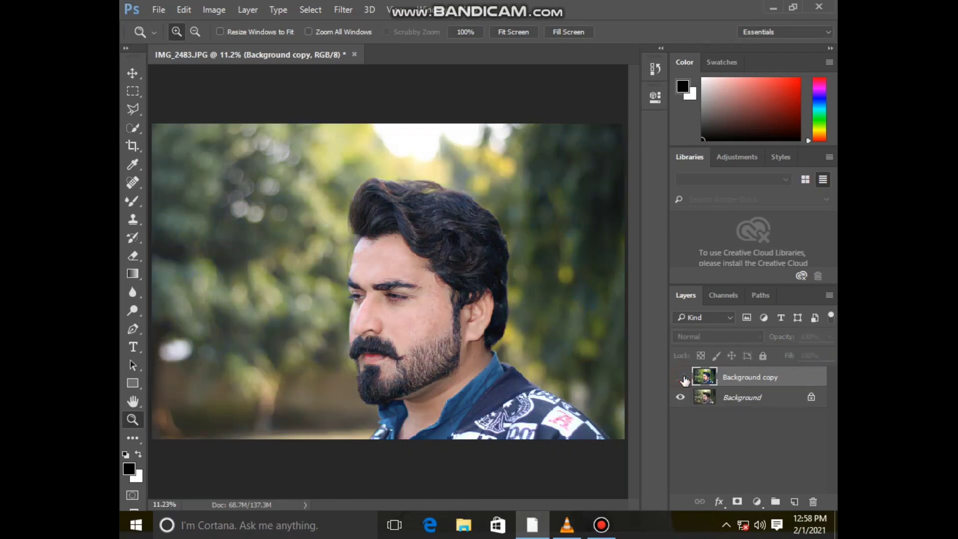
left_click(680, 377)
right_click(743, 404)
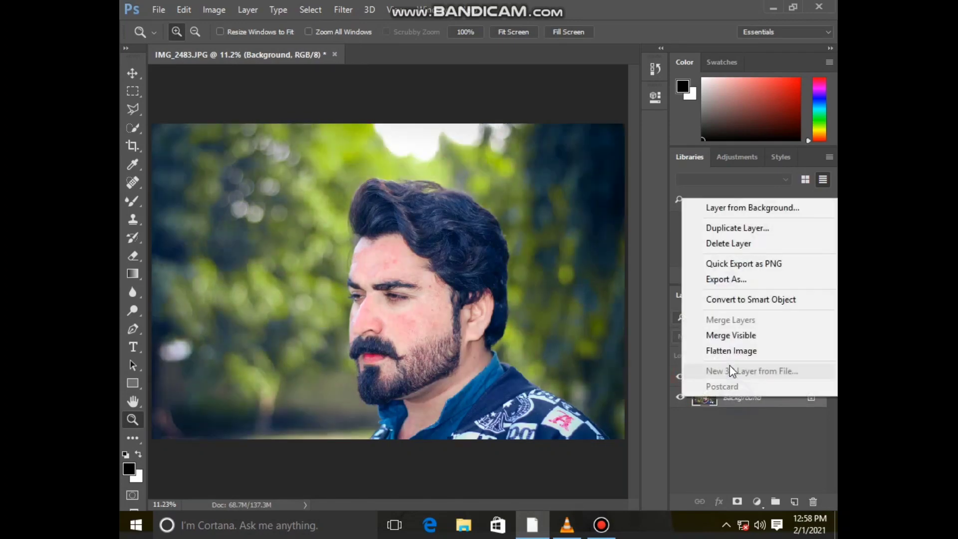
left_click(734, 335)
left_click_drag(763, 398, 794, 502)
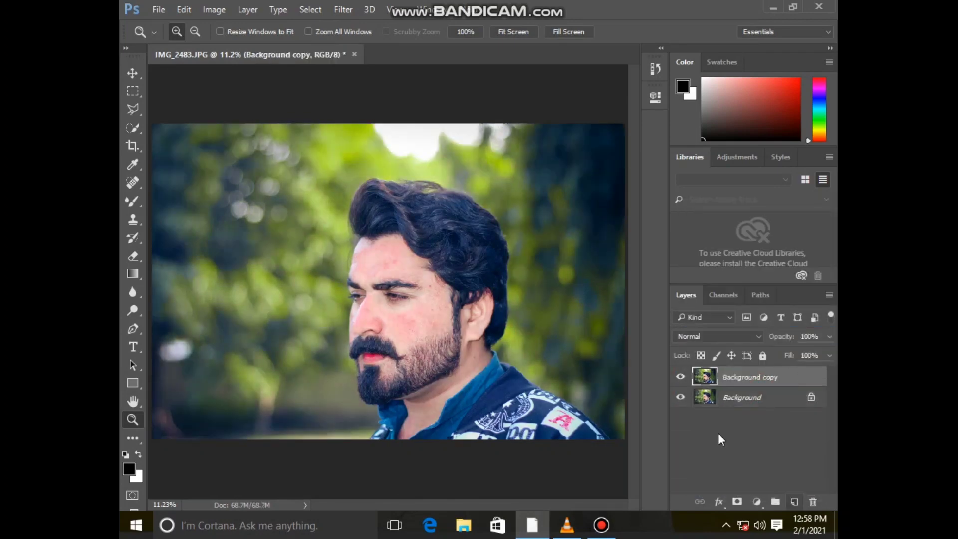
Try the High Pass filter on the Background copy layer and undo it
left_click(343, 10)
mouse_move(370, 283)
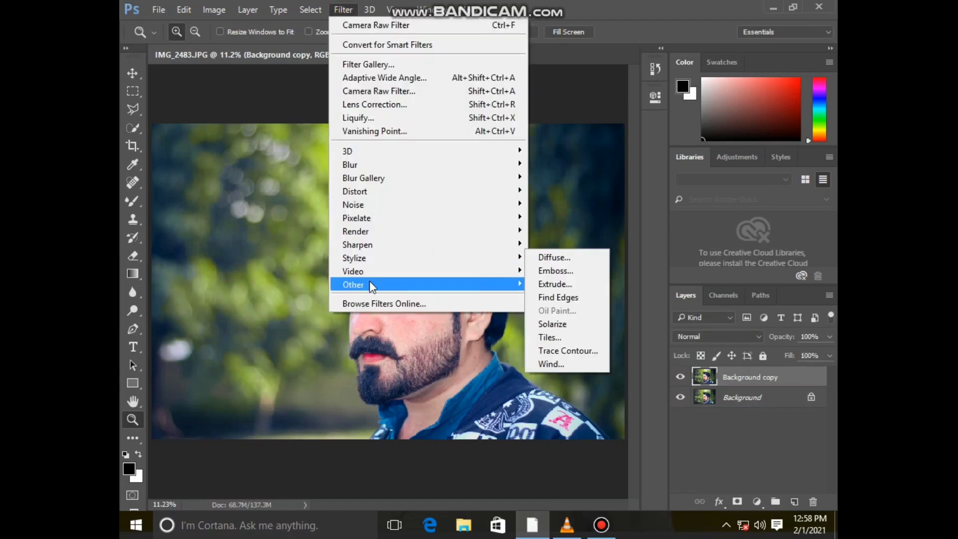
left_click(547, 297)
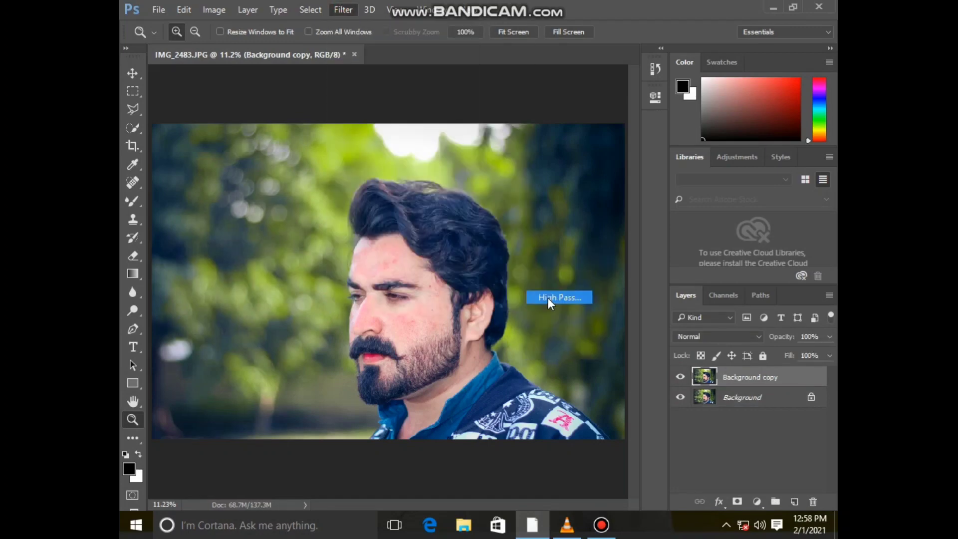
left_click(555, 125)
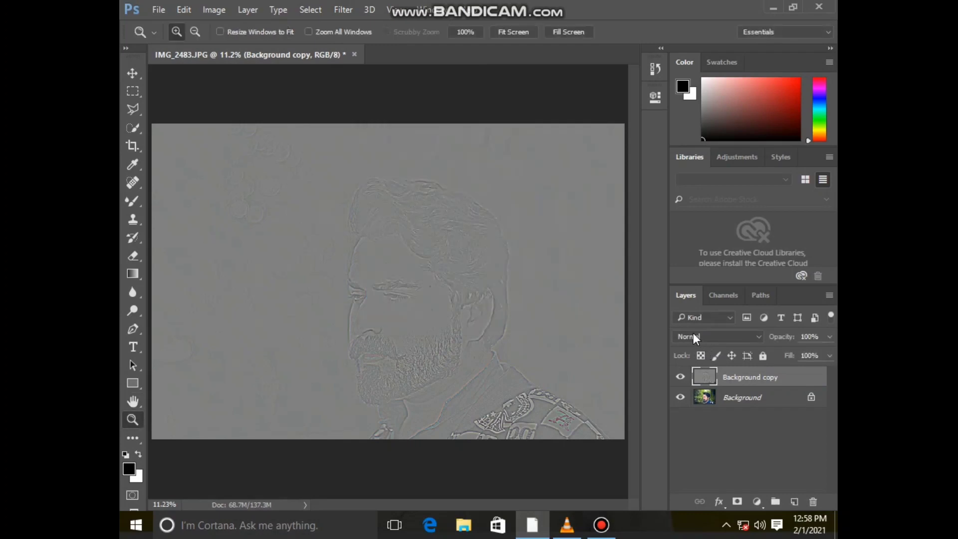
key("ctrl+z")
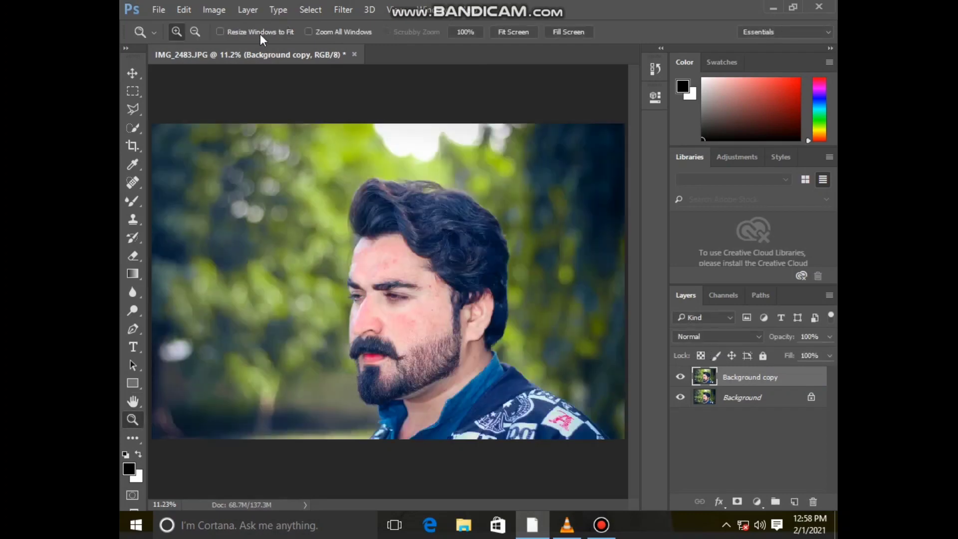
Apply a High Pass filter with a 3.7 pixel radius to the Background copy layer
left_click(341, 9)
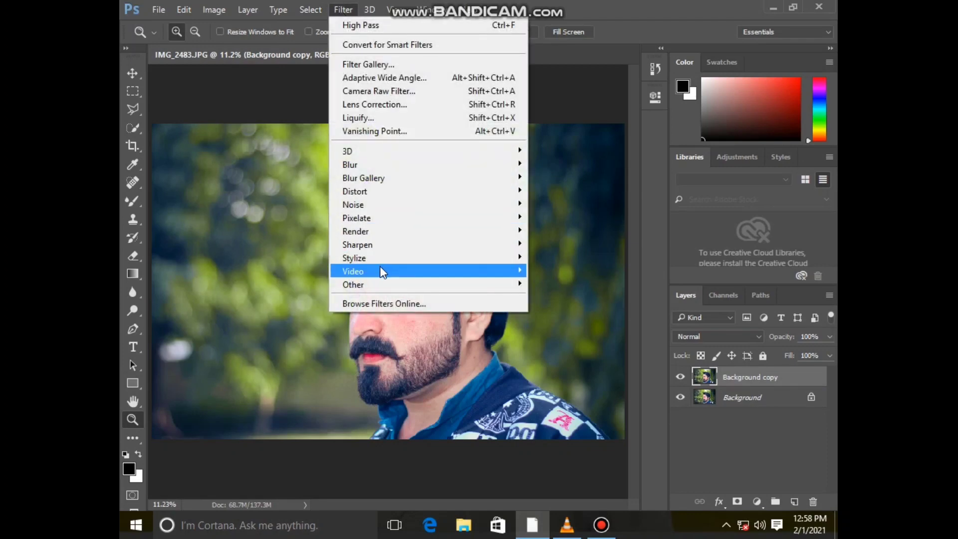
mouse_move(391, 285)
left_click(560, 298)
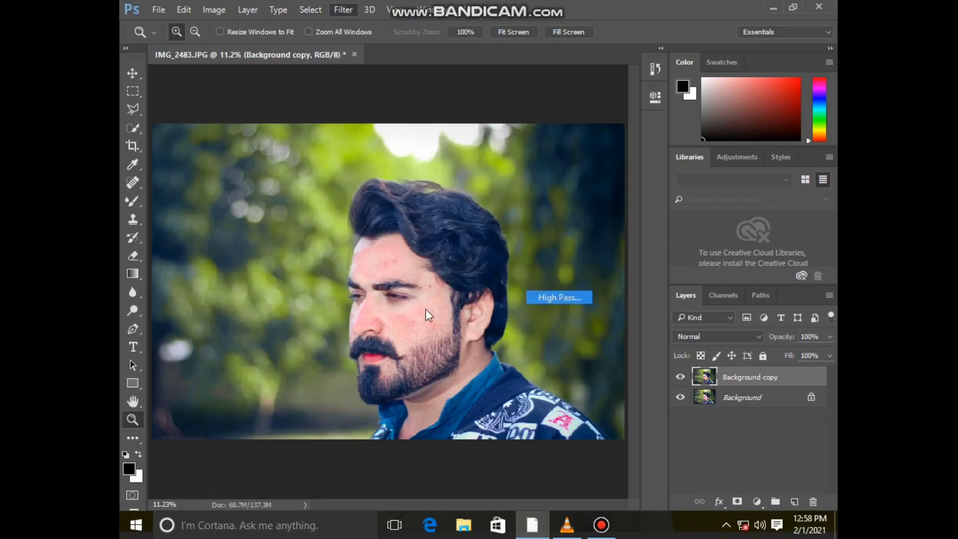
left_click_drag(424, 312, 404, 312)
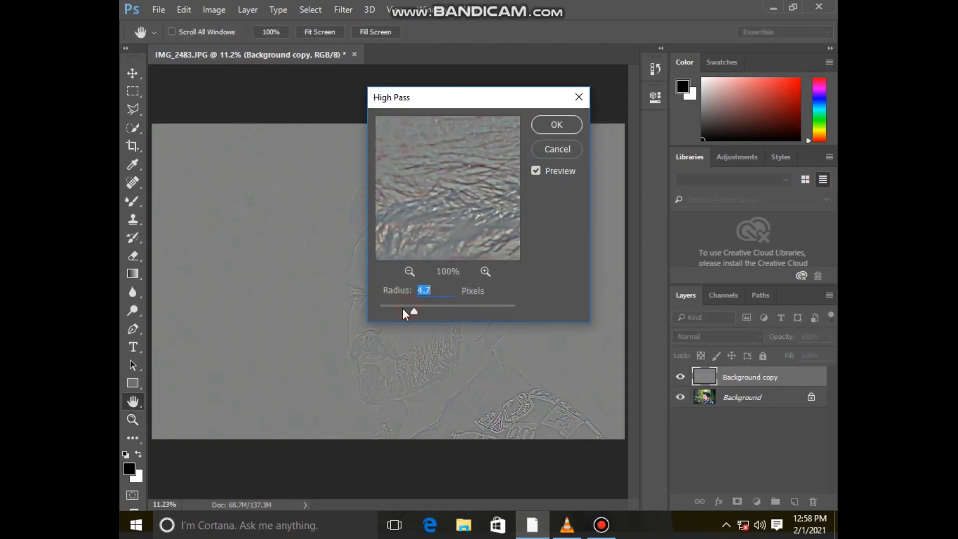
left_click(556, 124)
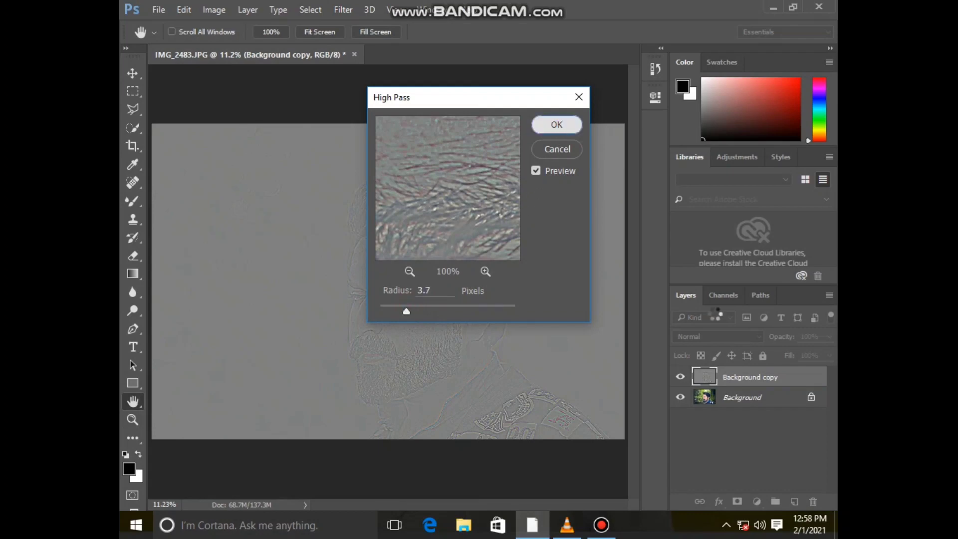
Set the Background copy layer's blend mode to Soft Light after trying Hard Light
left_click(708, 336)
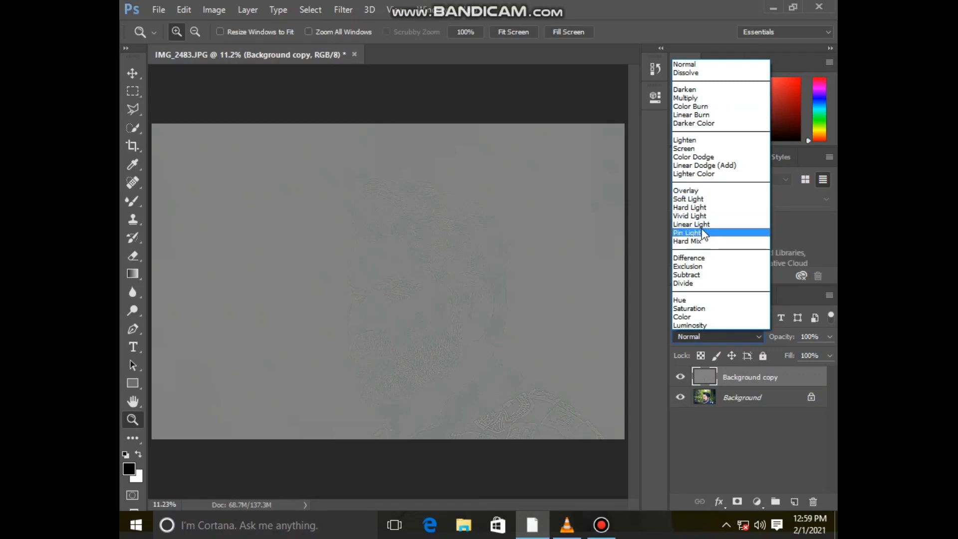
left_click(706, 208)
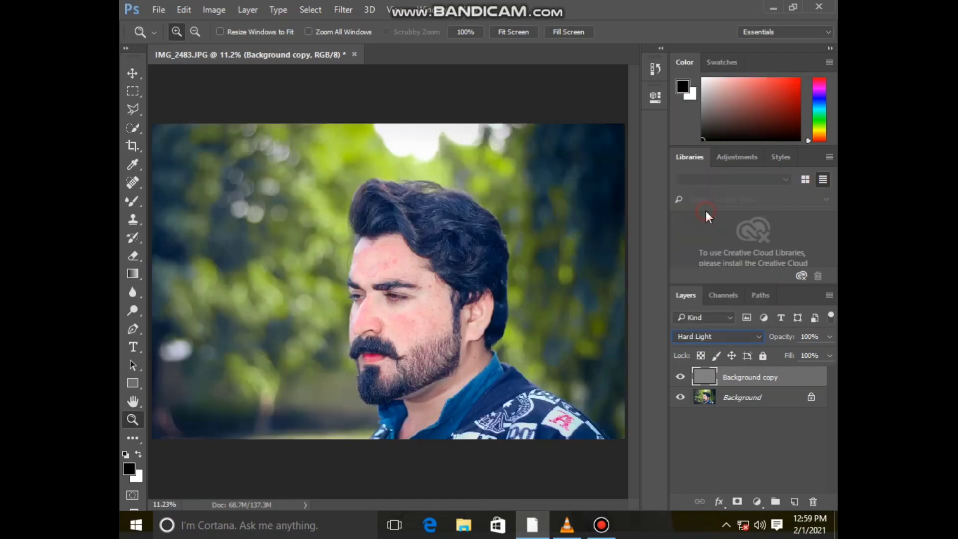
left_click(713, 338)
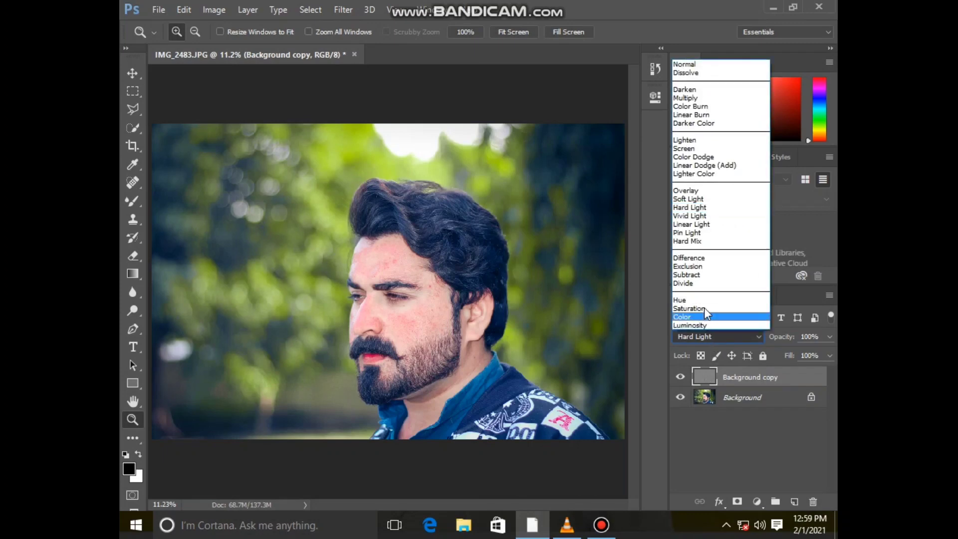
left_click(699, 199)
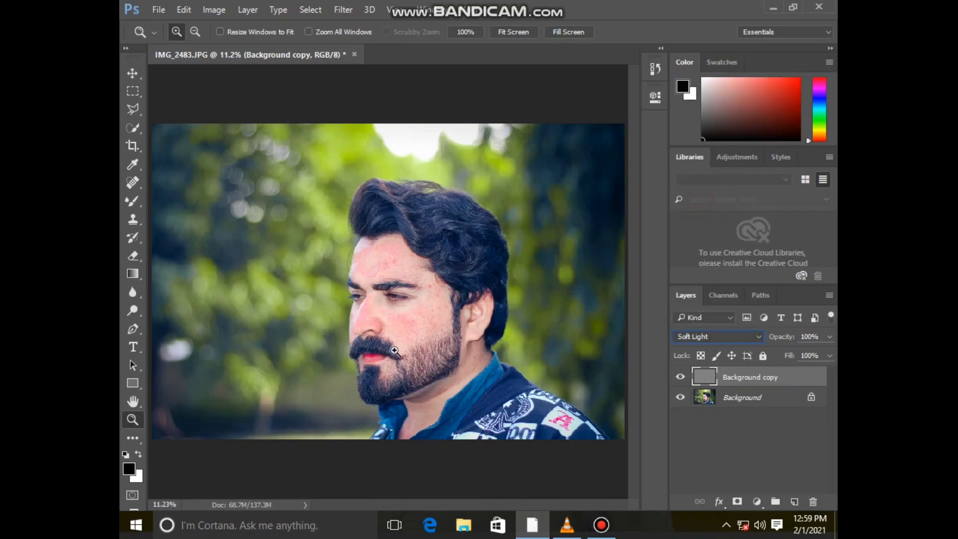
Inspect the face up close while trying a lower opacity on the Background copy layer, and restore it to 100%
left_click(386, 305)
left_click(413, 312)
left_click(432, 316)
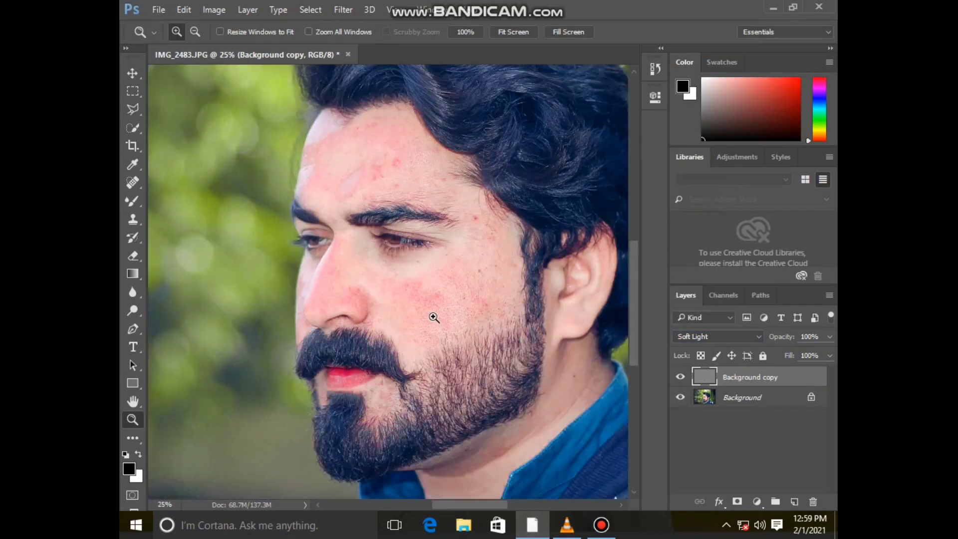
left_click(436, 322)
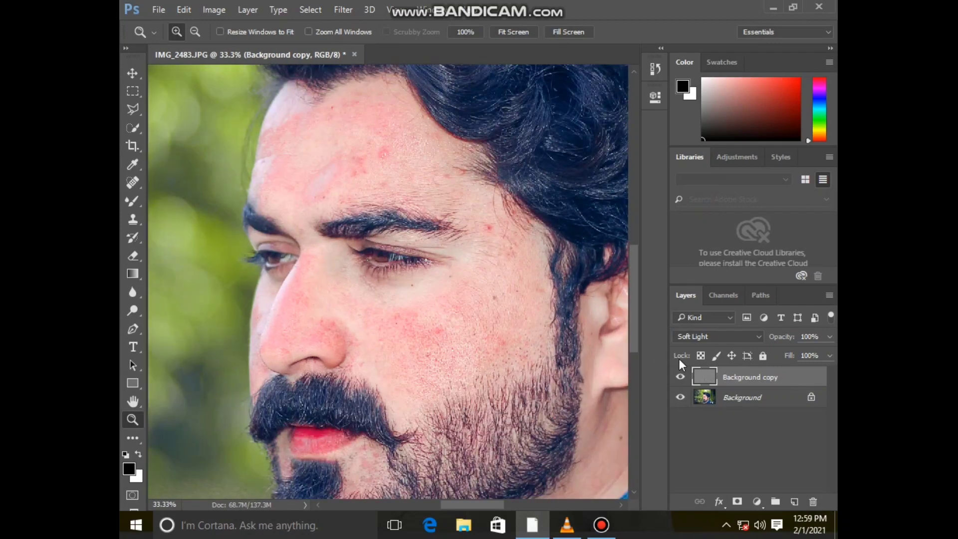
left_click(829, 337)
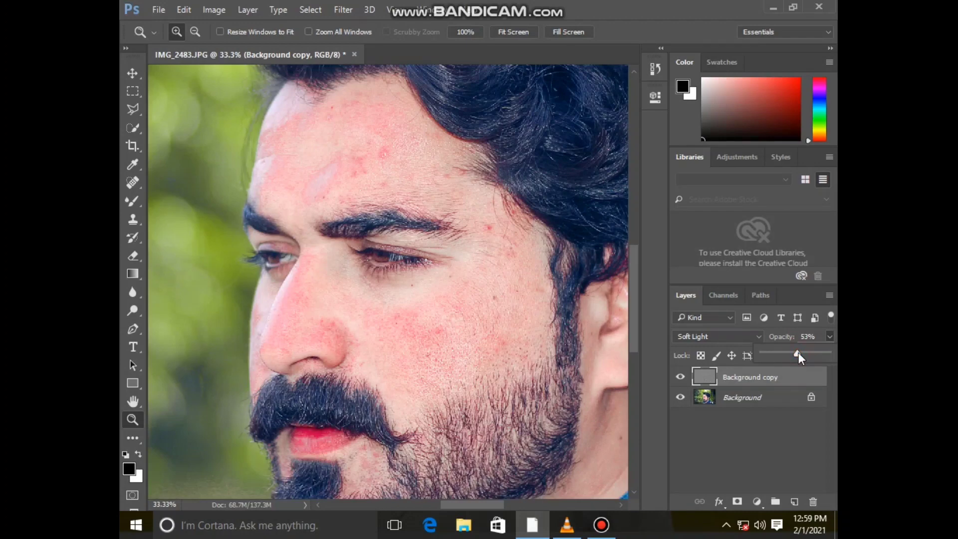
left_click_drag(798, 353, 832, 353)
Select the Background layer and smooth the skin along the front edge of the forehead with the Mixer Brush
scroll(295, 222, "up", 2)
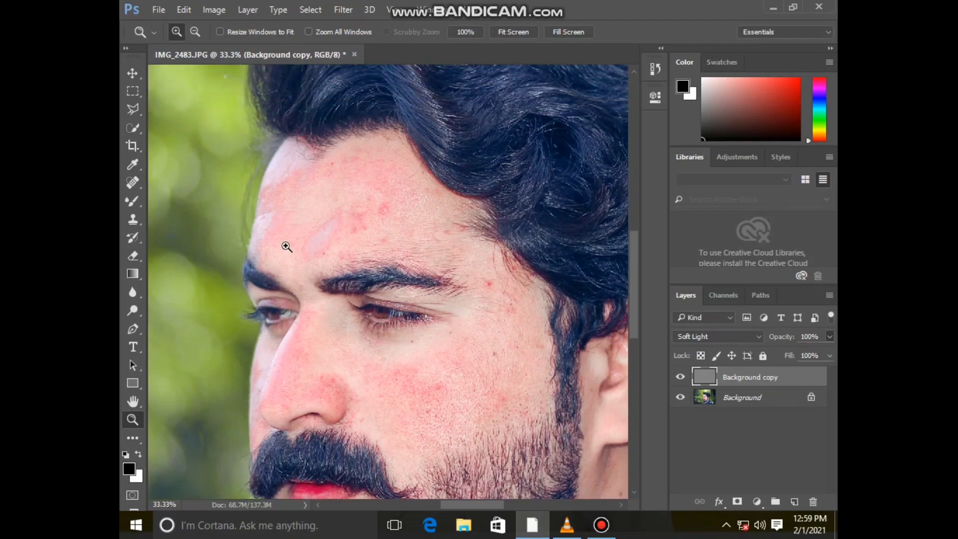
left_click(287, 247)
scroll(488, 368, "up", 2)
left_click(748, 397)
left_click(294, 315)
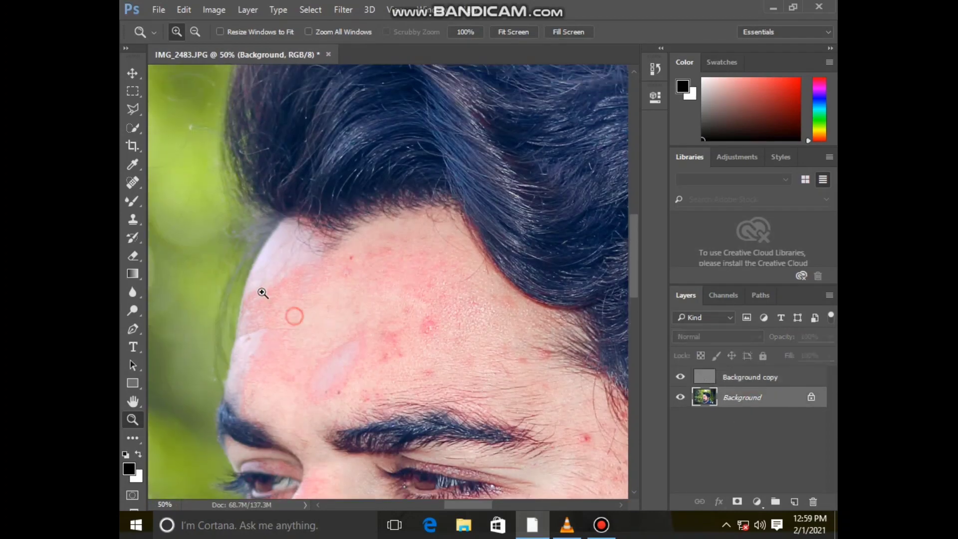
scroll(248, 283, "down", 2)
left_click(131, 199)
scroll(294, 277, "up", 1)
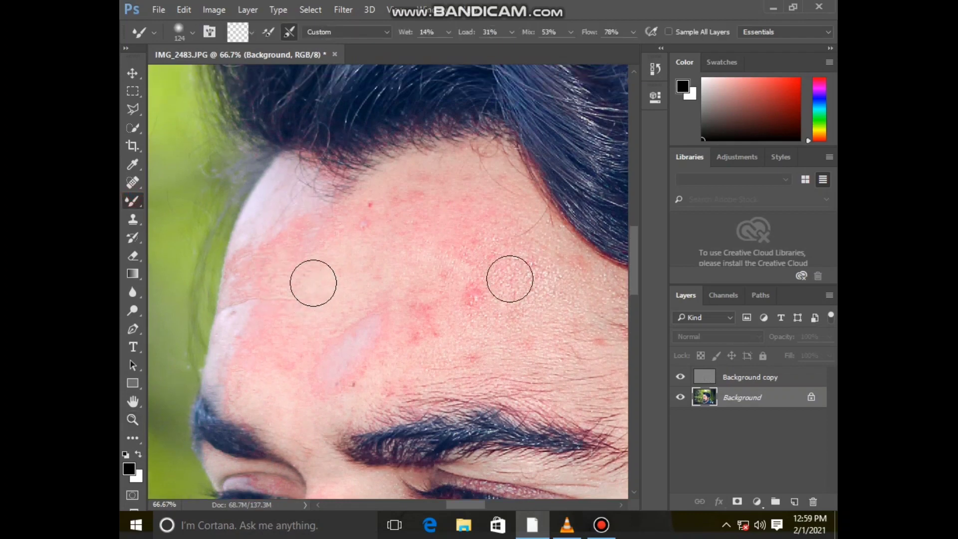
mouse_move(344, 270)
left_mouse_down()
mouse_move(242, 329)
mouse_move(242, 356)
mouse_move(259, 324)
mouse_move(246, 330)
mouse_move(270, 204)
mouse_move(287, 178)
mouse_move(299, 213)
mouse_move(276, 221)
left_mouse_up()
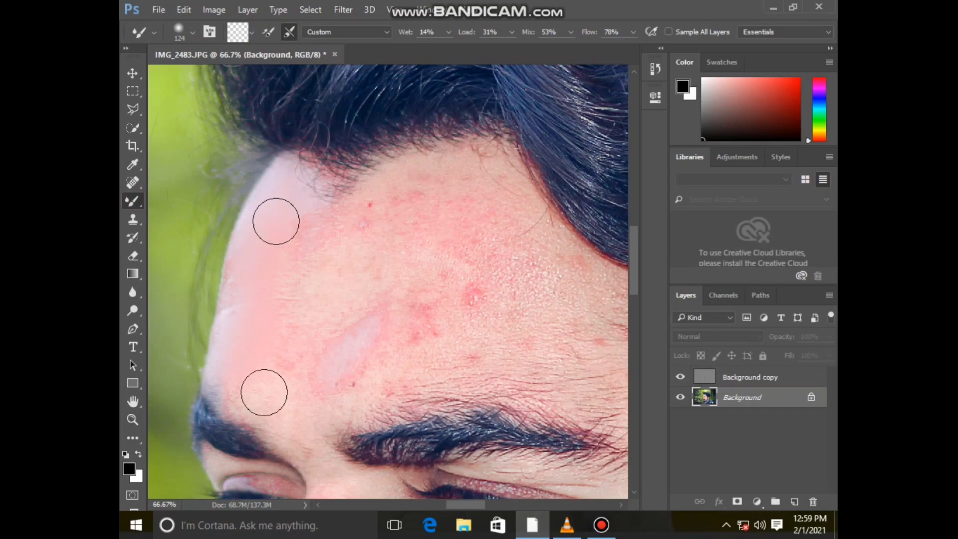
Set the Mixer Brush size to 180 px and blend away the redness and blemishes across the middle of the forehead
scroll(282, 327, "down", 1)
right_click(284, 322)
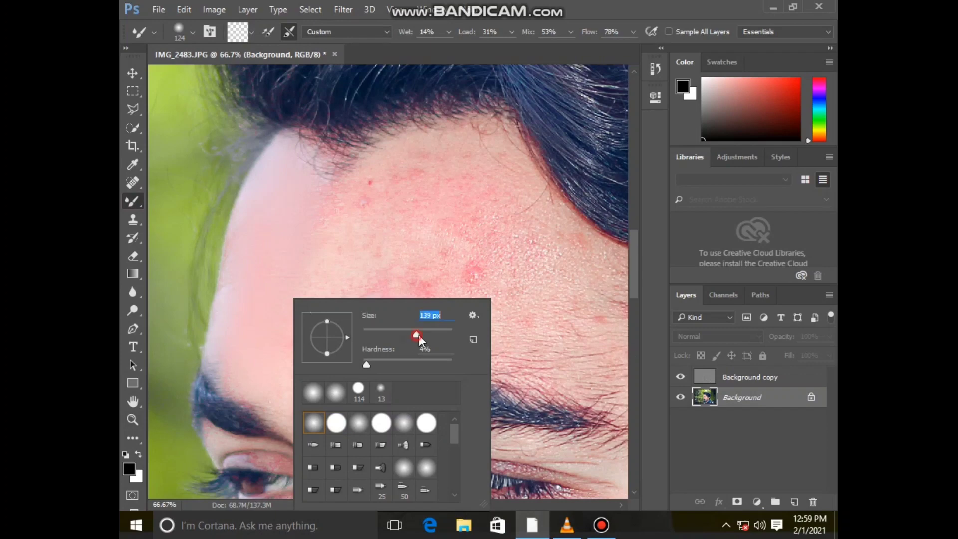
left_click_drag(418, 338, 422, 337)
left_click(426, 333)
left_click(276, 240)
mouse_move(338, 362)
left_mouse_down()
mouse_move(394, 346)
mouse_move(309, 322)
mouse_move(357, 201)
mouse_move(344, 295)
mouse_move(363, 359)
mouse_move(379, 351)
mouse_move(265, 247)
mouse_move(303, 363)
mouse_move(352, 286)
mouse_move(394, 186)
left_mouse_up()
scroll(354, 289, "up", 3)
left_click_drag(366, 288, 472, 345)
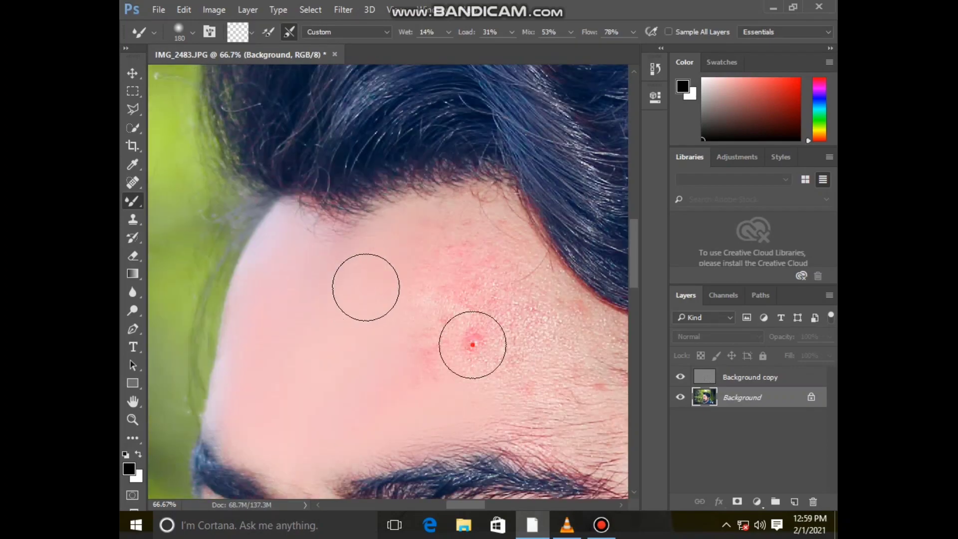
scroll(368, 322, "down", 3)
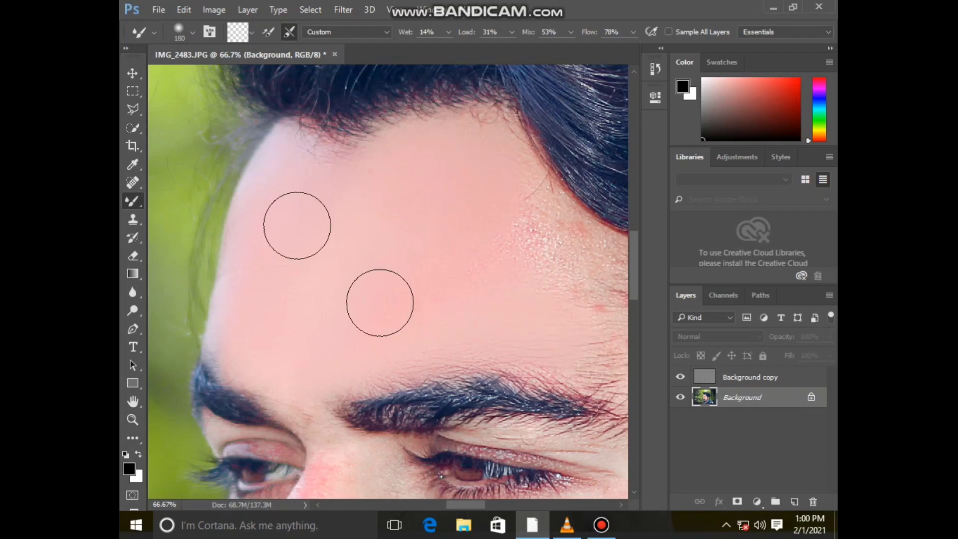
Smooth the forehead skin near the side hairline and above the outer end of the eyebrow
scroll(388, 328, "up", 2)
left_click_drag(462, 503, 481, 504)
scroll(331, 256, "down", 3)
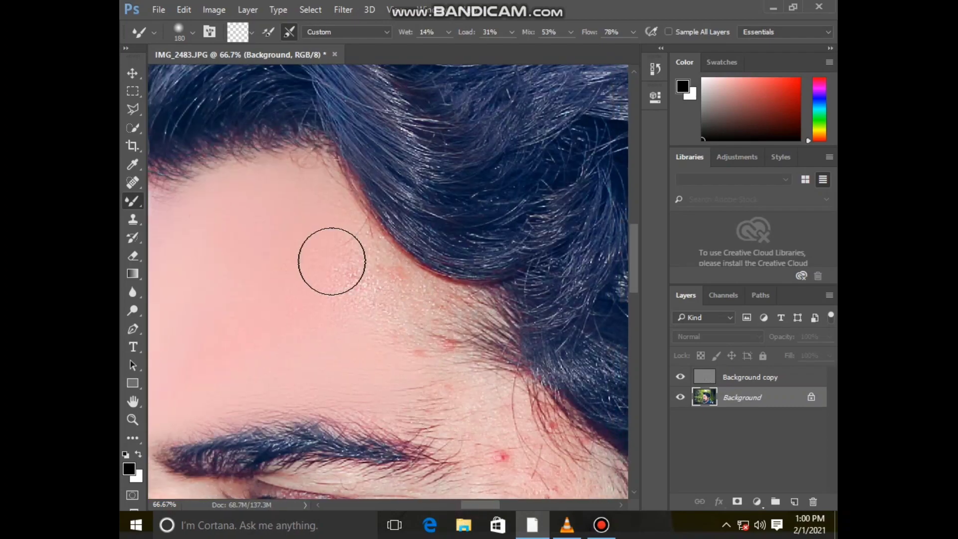
left_click_drag(388, 202, 355, 250)
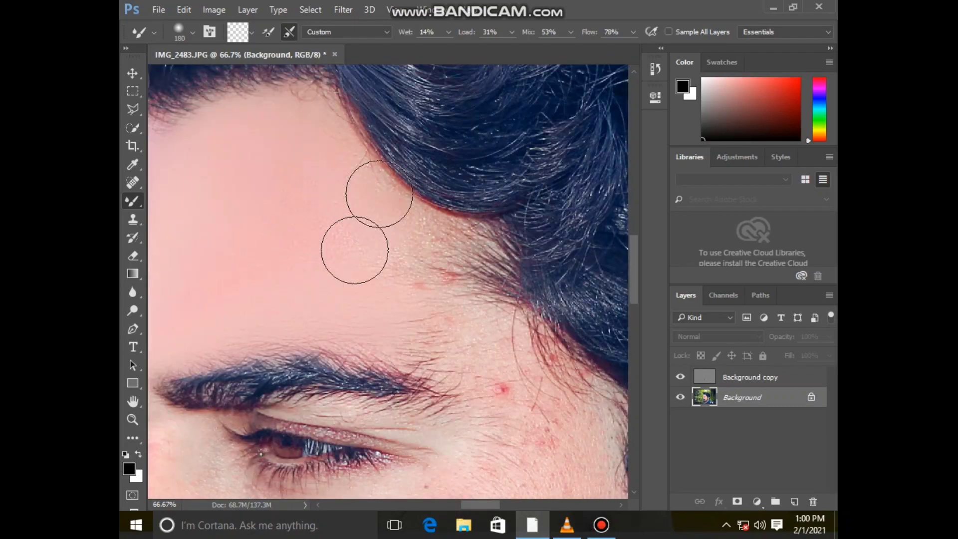
Smooth the skin beside the outer corner of the eye and under the eye
scroll(476, 282, "down", 7)
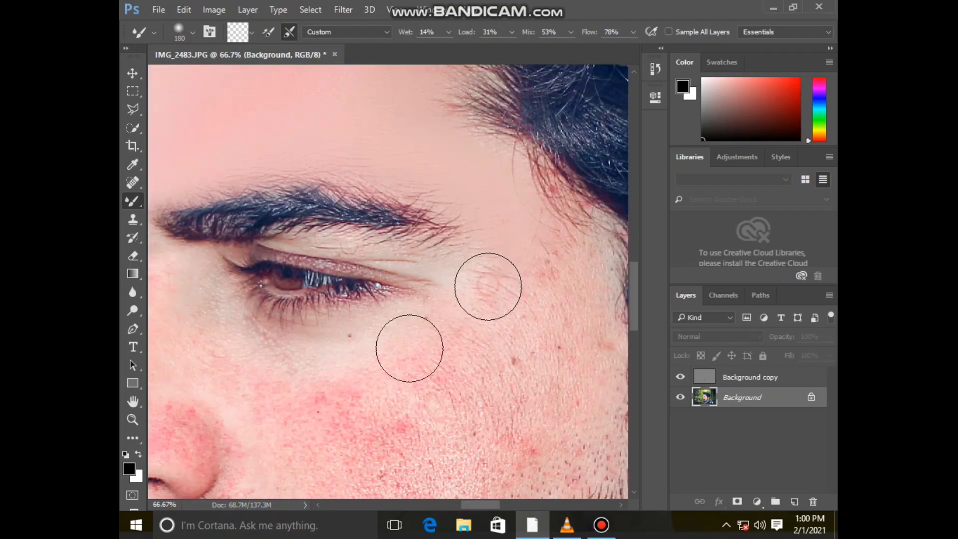
mouse_move(418, 345)
left_mouse_down()
mouse_move(300, 370)
mouse_move(266, 362)
mouse_move(362, 376)
left_mouse_up()
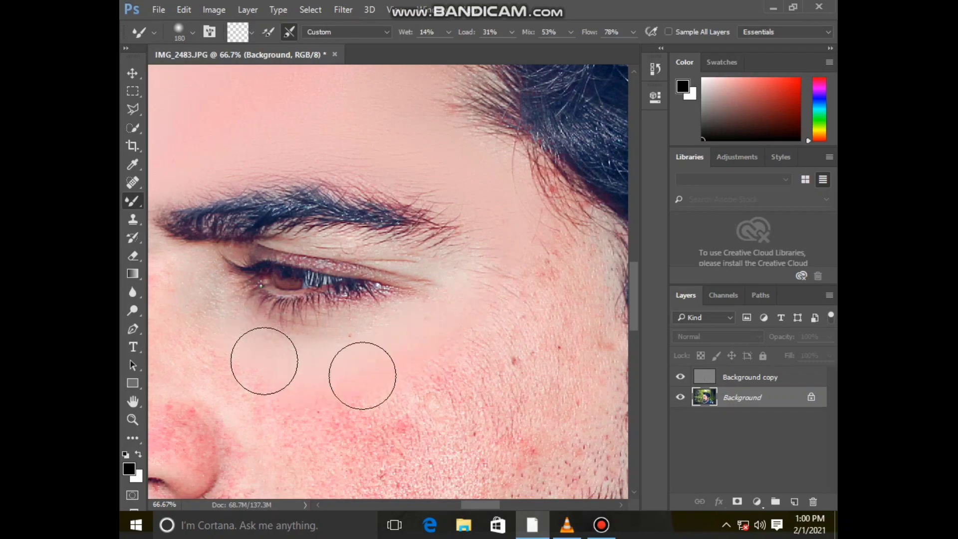
scroll(399, 294, "down", 5)
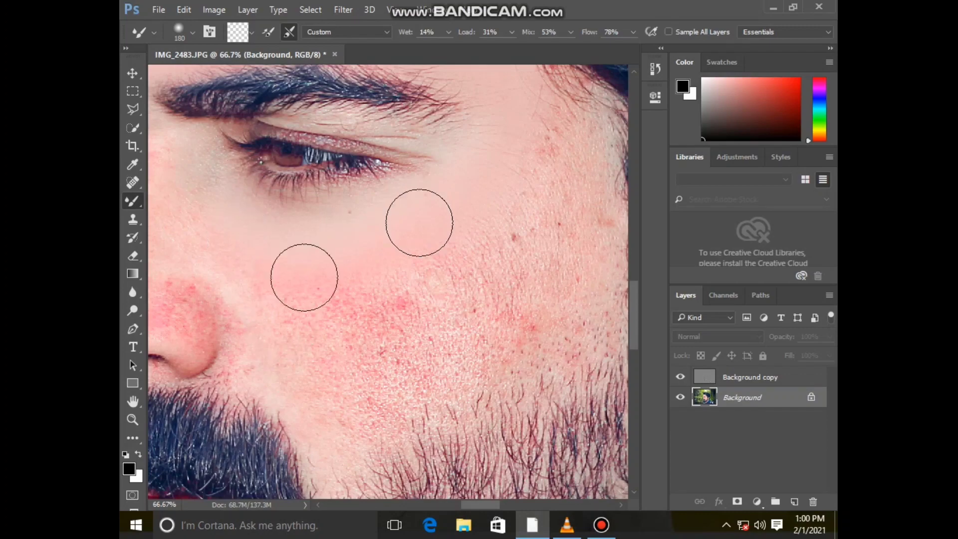
Smooth the cheek beside the nose, along the upper edge of the beard and next to the sideburn
scroll(304, 277, "down", 3)
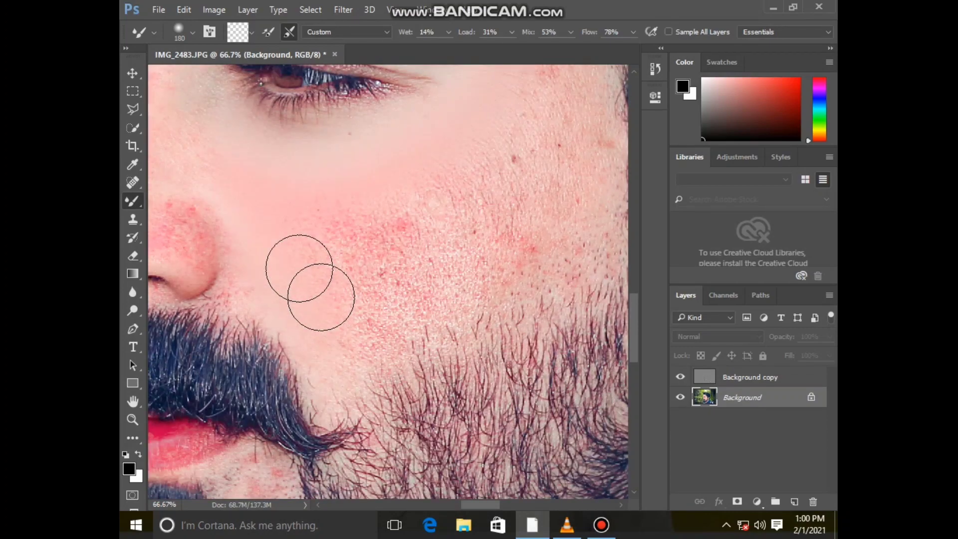
scroll(400, 329, "up", 2)
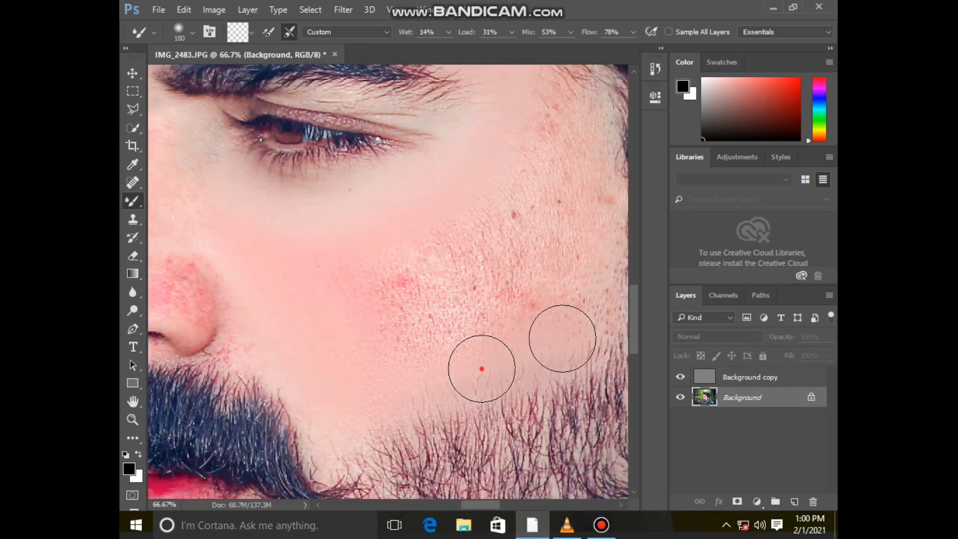
scroll(449, 439, "up", 1)
left_click_drag(478, 503, 483, 506)
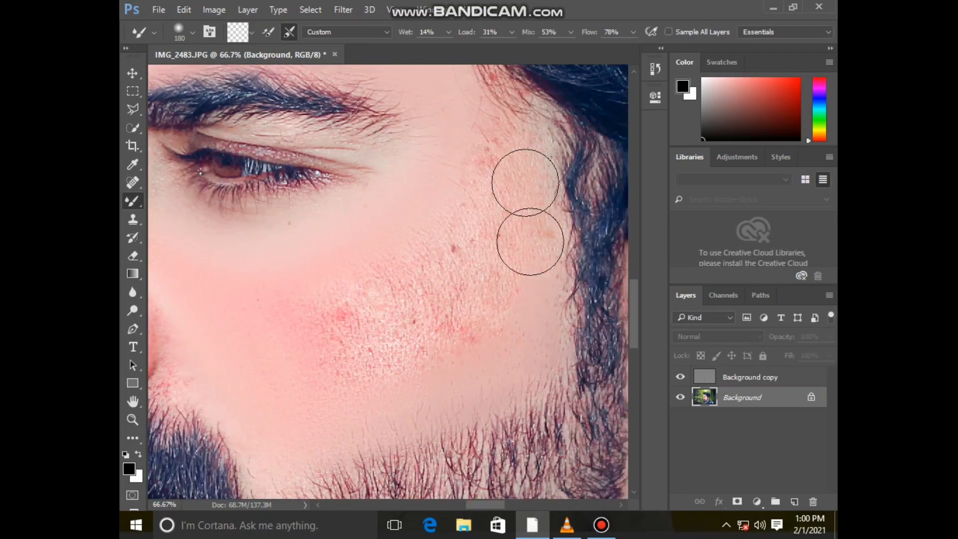
scroll(513, 239, "down", 2)
Set the Mixer Brush size to 202 px and blend away the red, rough texture in the middle of the cheek
right_click(513, 239)
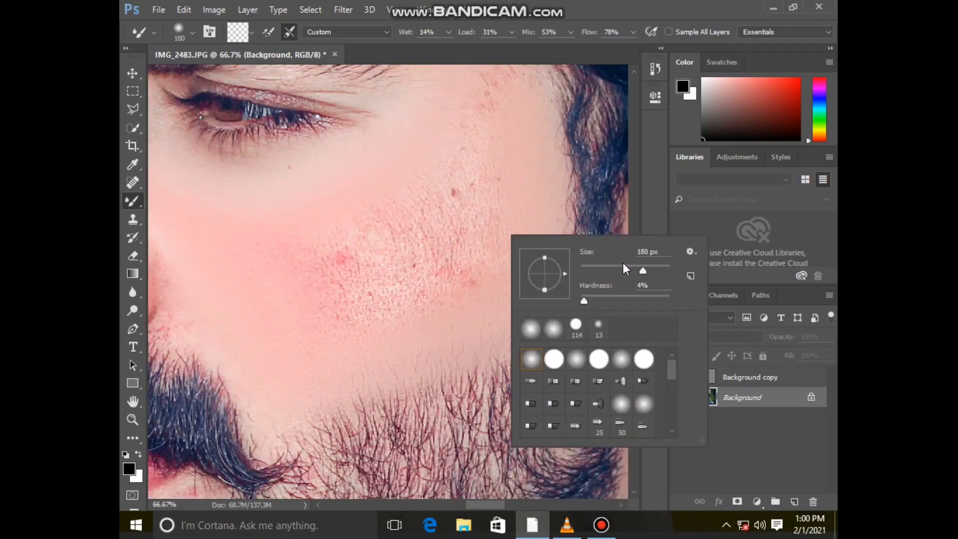
left_click(648, 267)
left_click(340, 330)
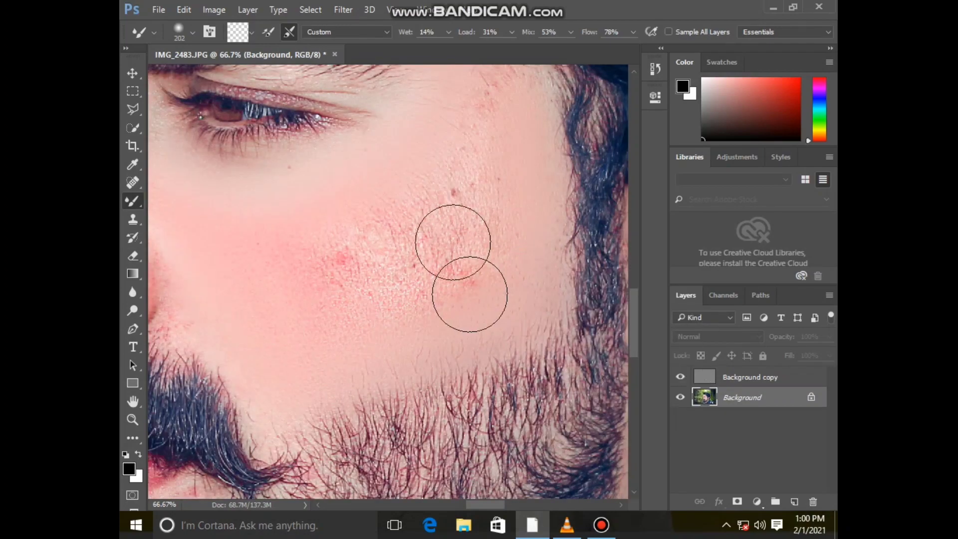
left_click_drag(469, 295, 316, 298)
left_click_drag(454, 242, 281, 260)
left_click_drag(445, 189, 481, 243)
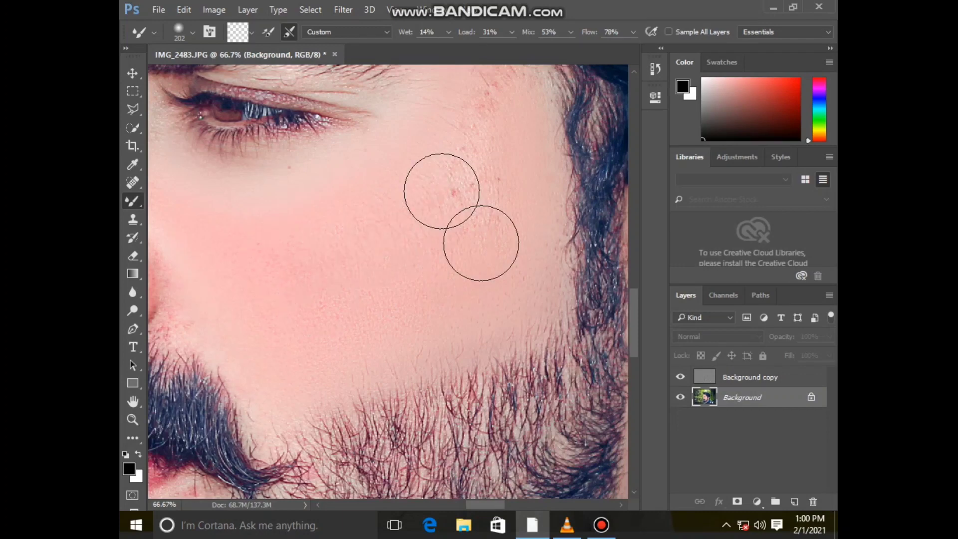
left_click_drag(442, 191, 496, 184)
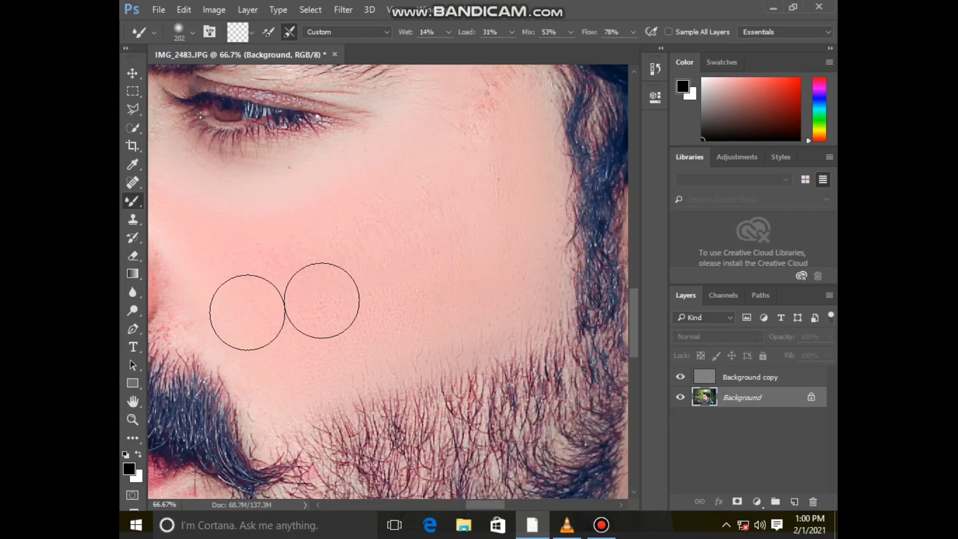
Set the Mixer Brush size to 291 px and even out the cheek skin with broad strokes
right_click(450, 300)
left_click_drag(475, 317, 479, 317)
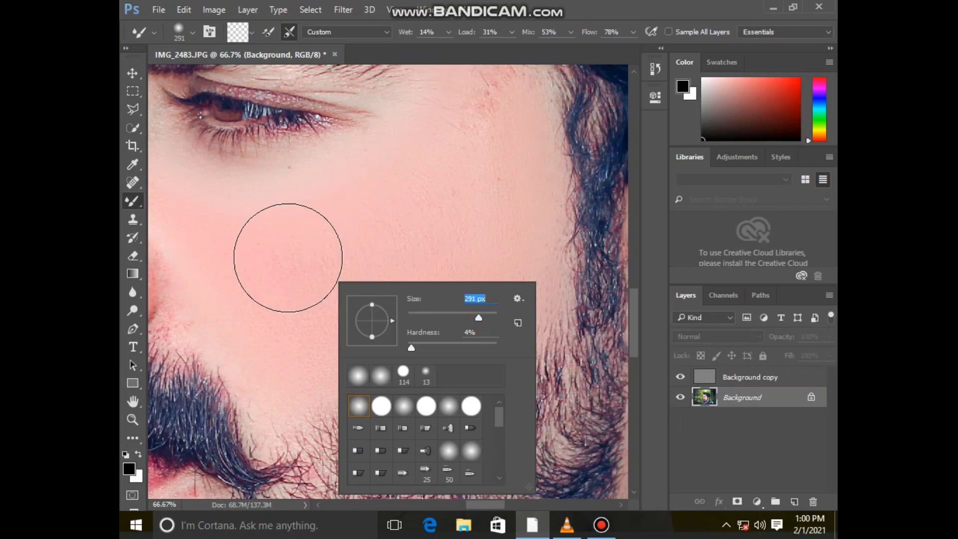
left_click(287, 260)
scroll(492, 282, "up", 3)
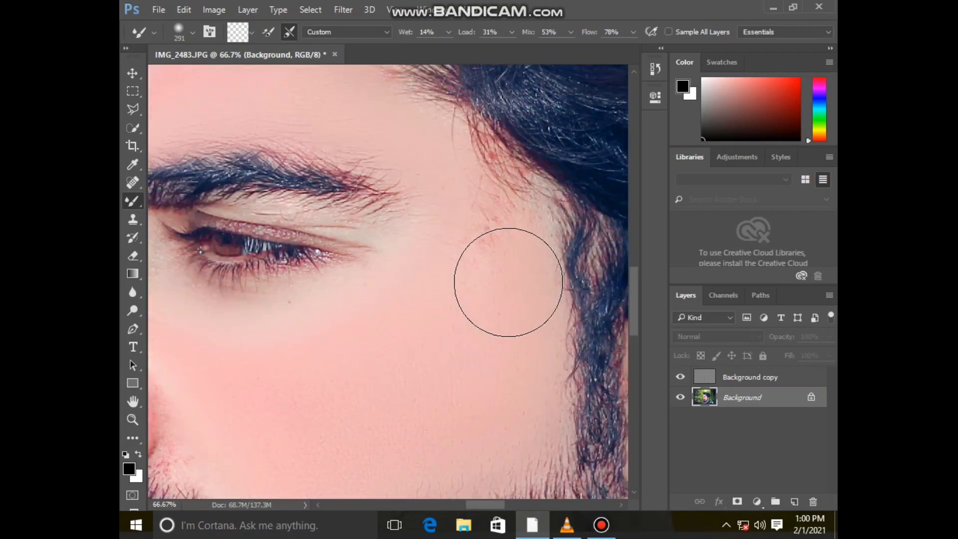
Set the Mixer Brush size to 174 px and smooth the red spots on the temple near the hairline
right_click(626, 309)
left_click_drag(644, 316, 639, 316)
left_click(461, 316)
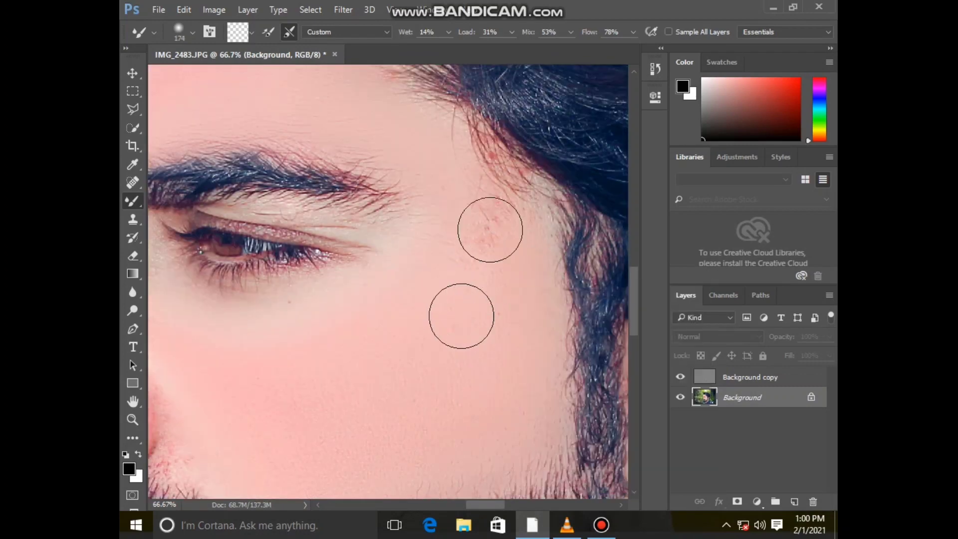
left_click_drag(490, 229, 473, 208)
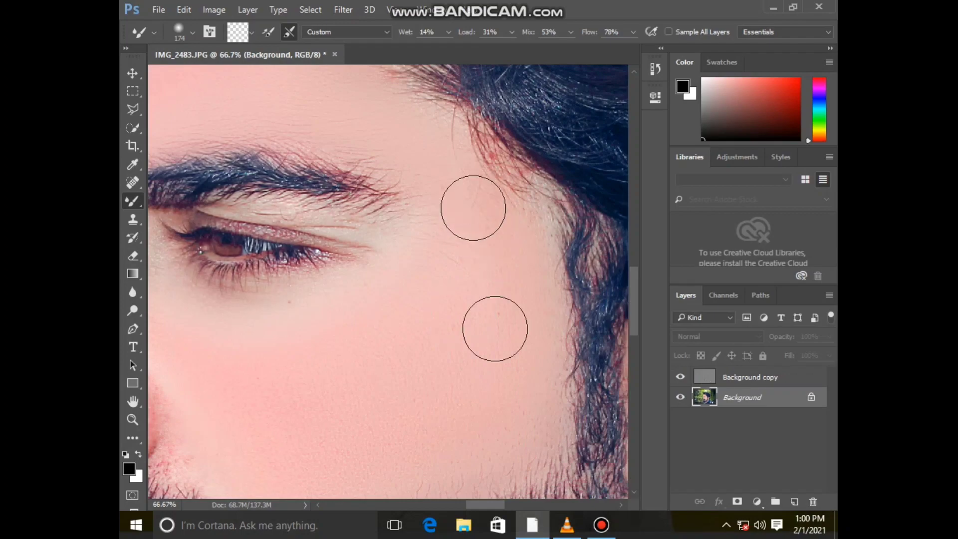
Check the whole portrait, set the Mixer Brush size to 117 px, and smooth the skin on the nose
scroll(494, 330, "down", 6)
key("z")
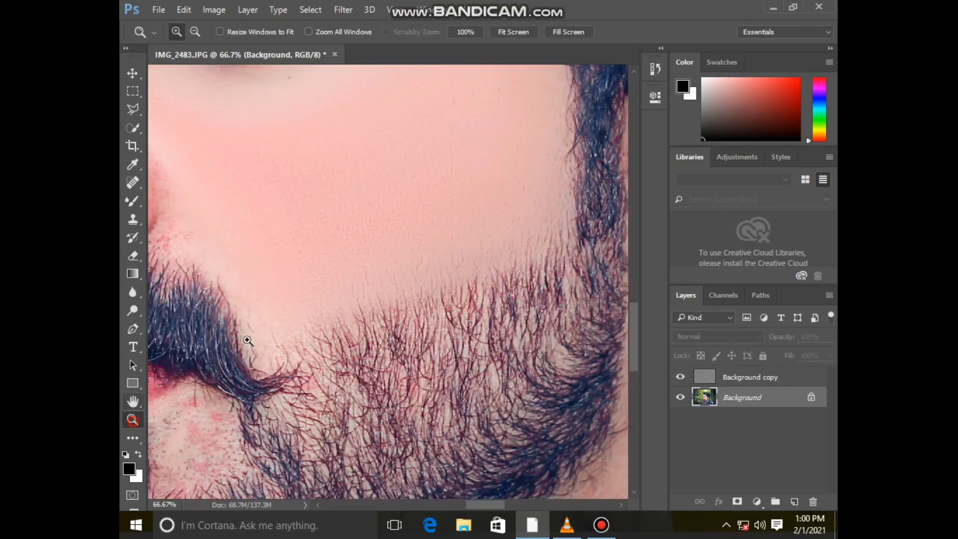
right_click(332, 285)
left_click(377, 300)
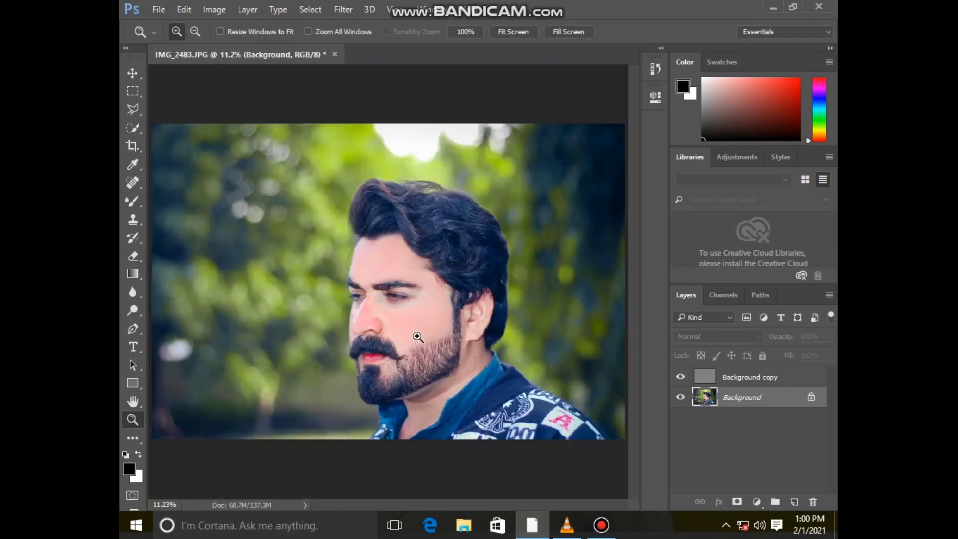
left_click(397, 310)
left_click(302, 311)
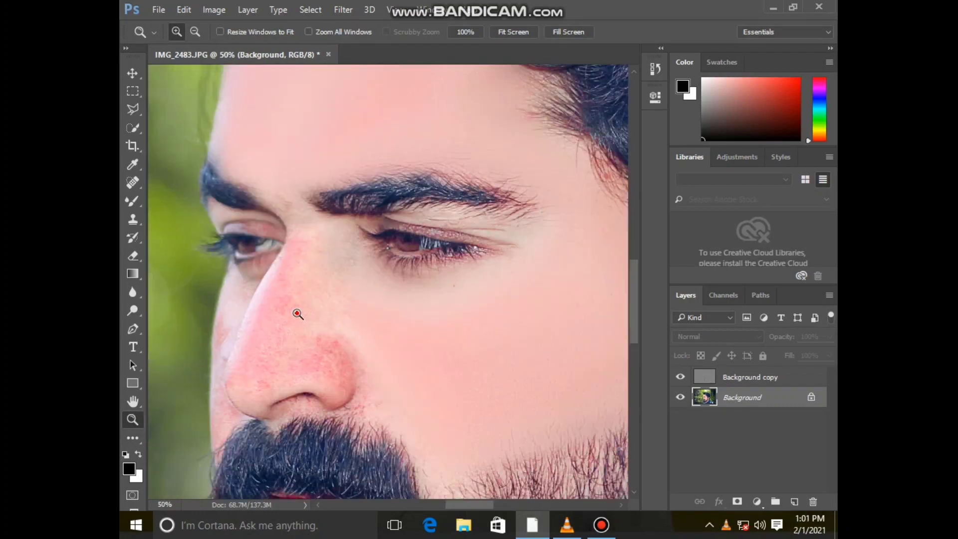
left_click(296, 314)
key("b")
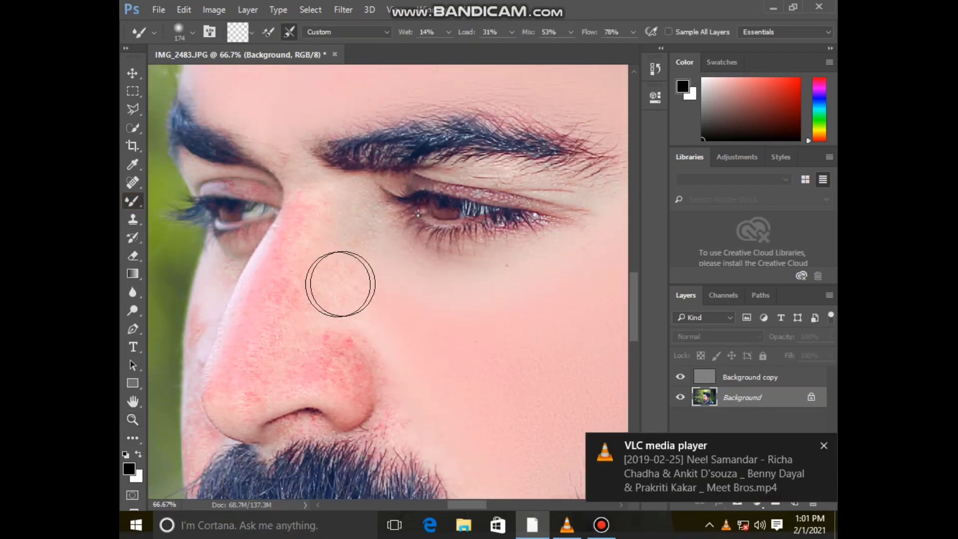
right_click(367, 295)
left_click_drag(439, 323, 427, 322)
mouse_move(304, 210)
left_mouse_down()
mouse_move(225, 358)
mouse_move(244, 376)
mouse_move(304, 371)
mouse_move(336, 342)
mouse_move(361, 354)
mouse_move(366, 331)
mouse_move(391, 404)
left_mouse_up()
Set the Mixer Brush size to 161 px and smooth the nose bridge, the nostril and the adjoining cheek skin
right_click(383, 320)
left_click_drag(505, 335, 515, 336)
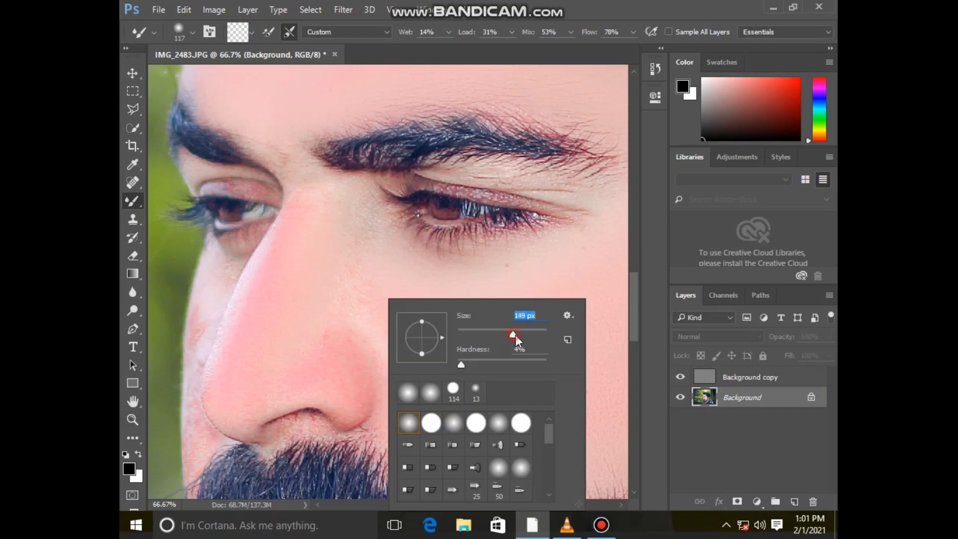
left_click(367, 310)
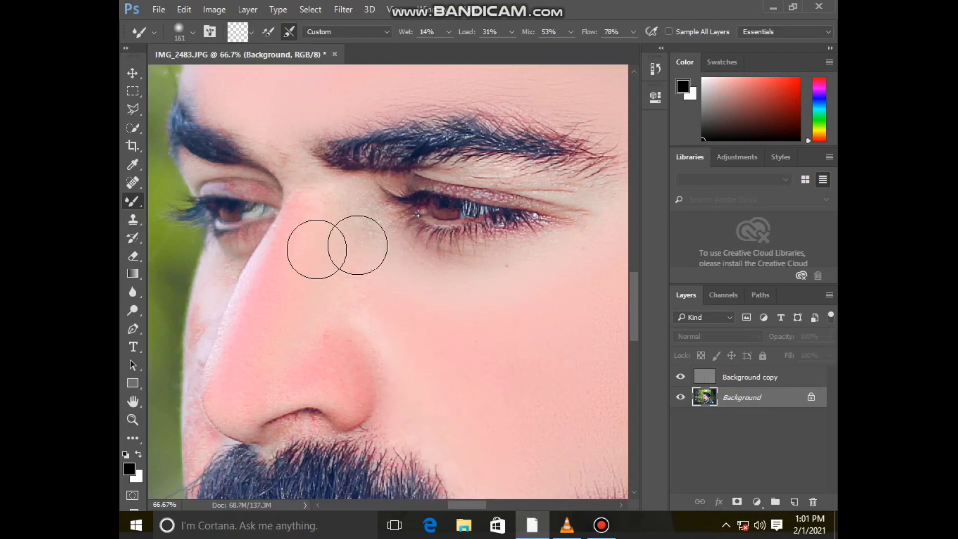
left_click_drag(317, 249, 362, 373)
scroll(396, 321, "down", 2)
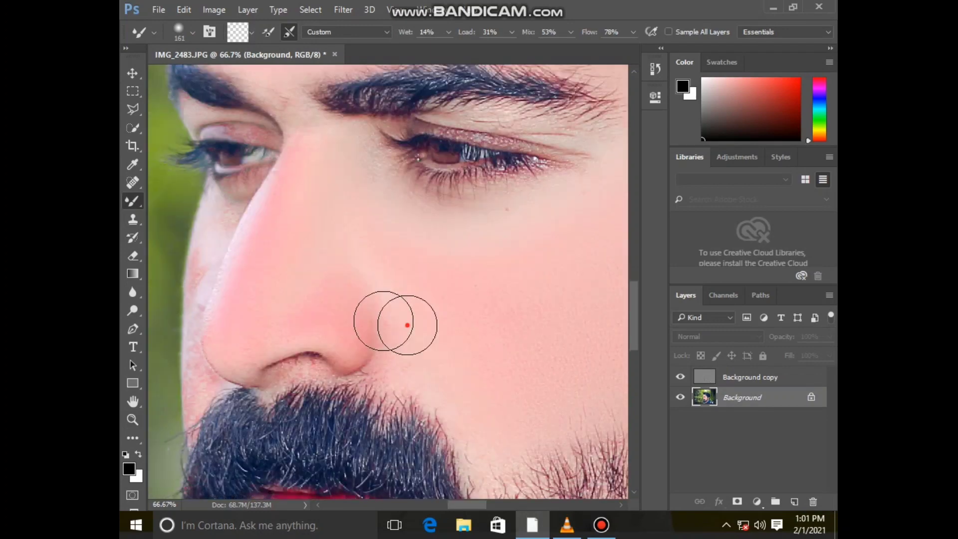
Set the Mixer Brush size to 108 px and smooth the stubbly skin patch below the corner of the lips
scroll(459, 374, "down", 4)
right_click(458, 391)
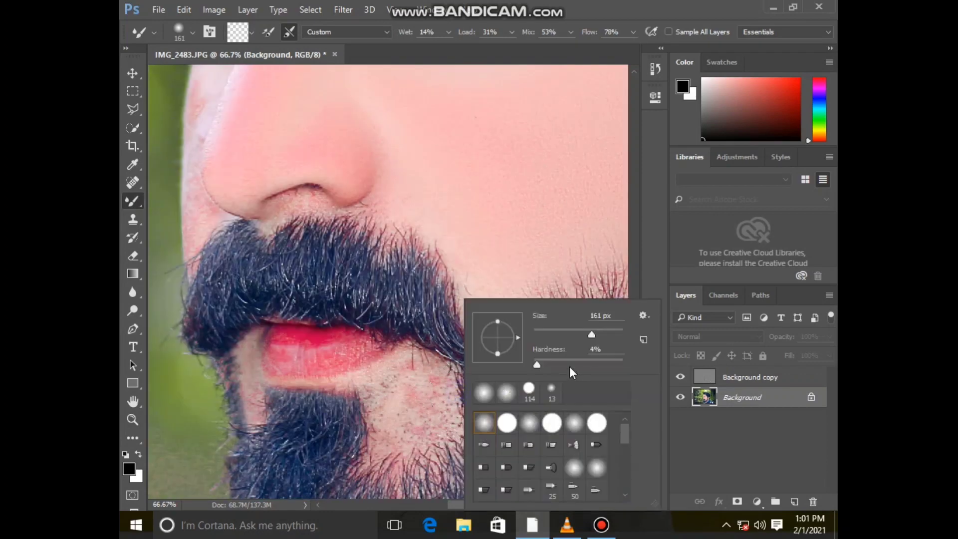
left_click_drag(588, 333, 581, 333)
left_click(431, 407)
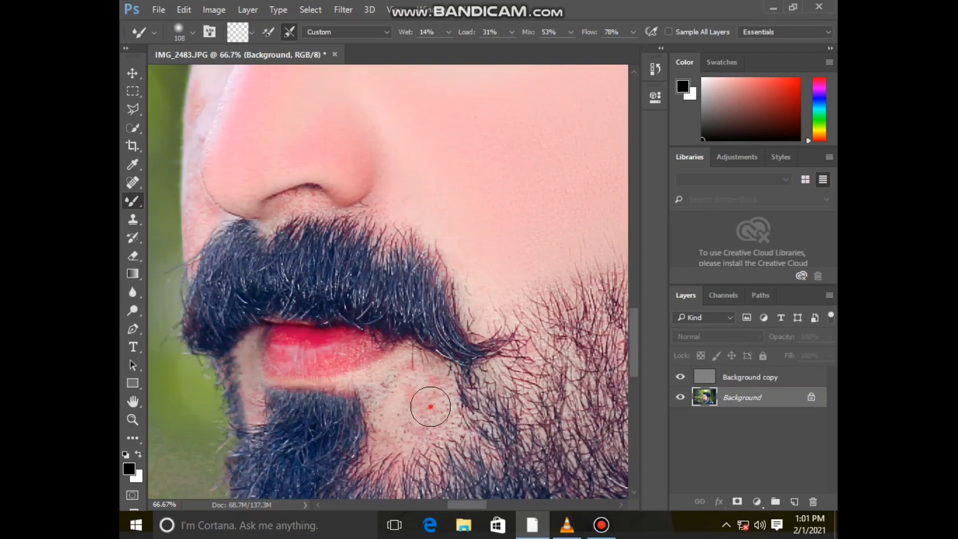
mouse_move(430, 407)
left_mouse_down()
mouse_move(421, 374)
mouse_move(439, 416)
mouse_move(387, 418)
mouse_move(402, 378)
mouse_move(381, 391)
mouse_move(395, 428)
mouse_move(331, 438)
left_mouse_up()
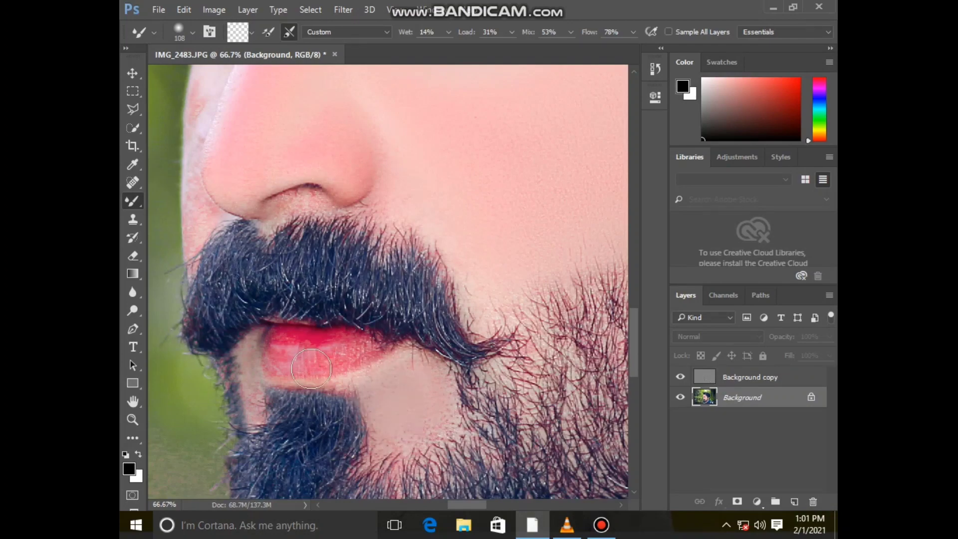
Set the Mixer Brush size to 73 px and smooth the narrow strip of far cheek beside the nose
scroll(341, 304, "up", 3)
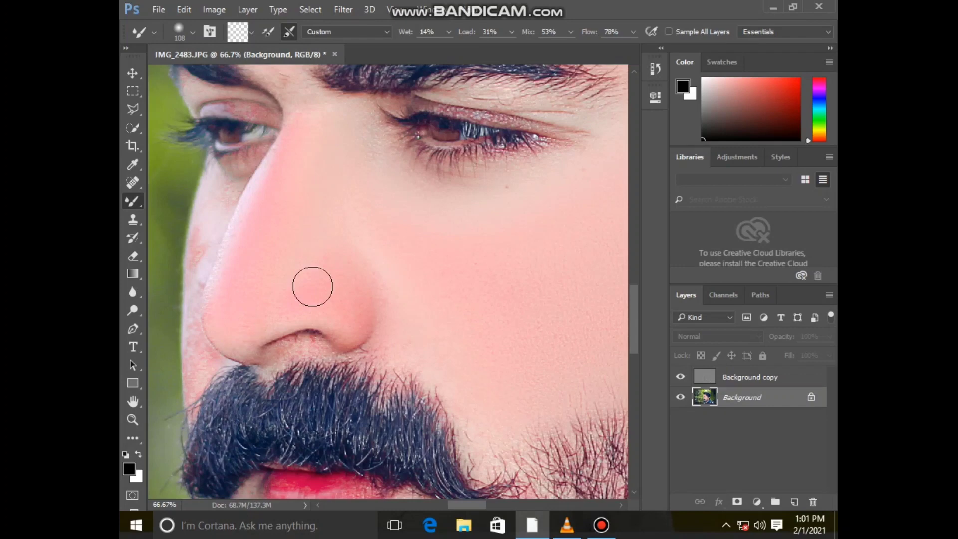
scroll(389, 319, "up", 2)
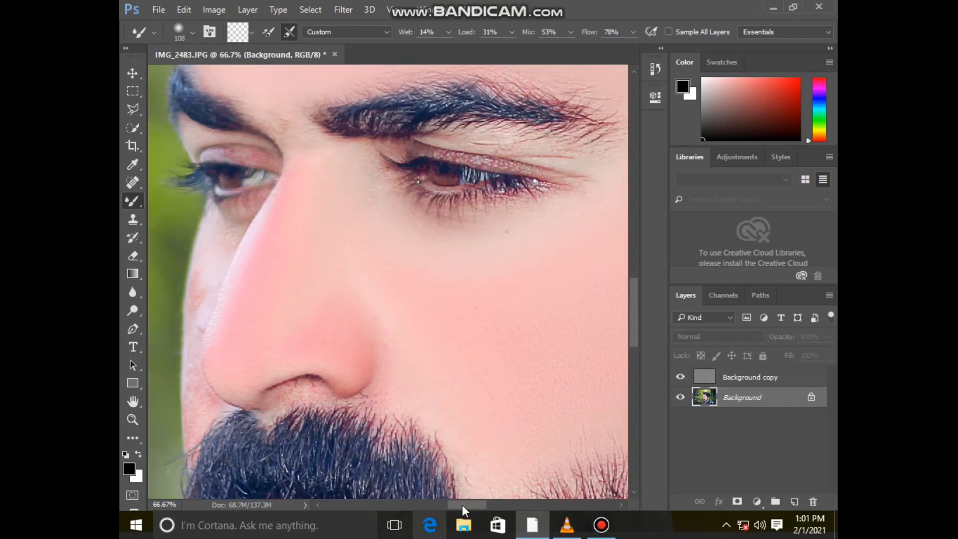
left_click_drag(463, 505, 455, 505)
scroll(285, 332, "up", 2)
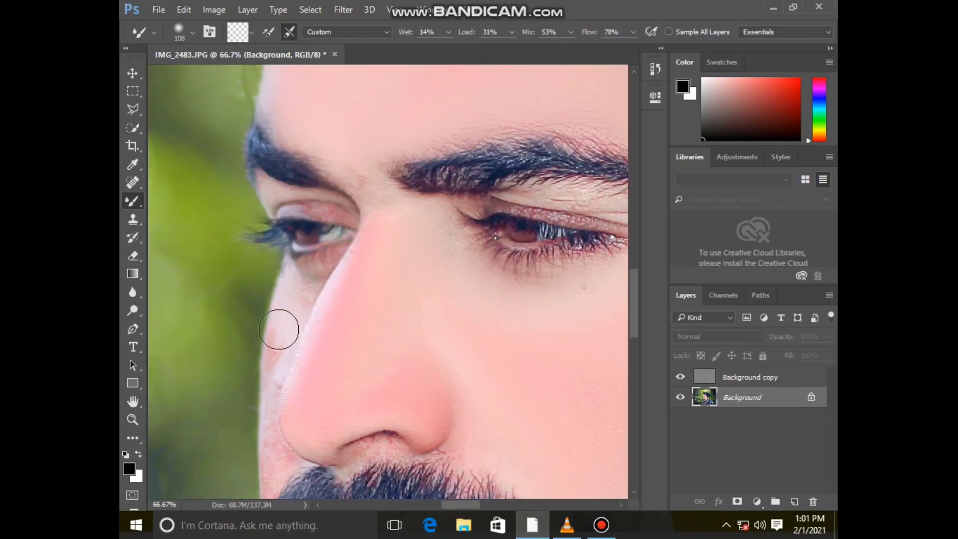
scroll(298, 345, "down", 2)
right_click(374, 353)
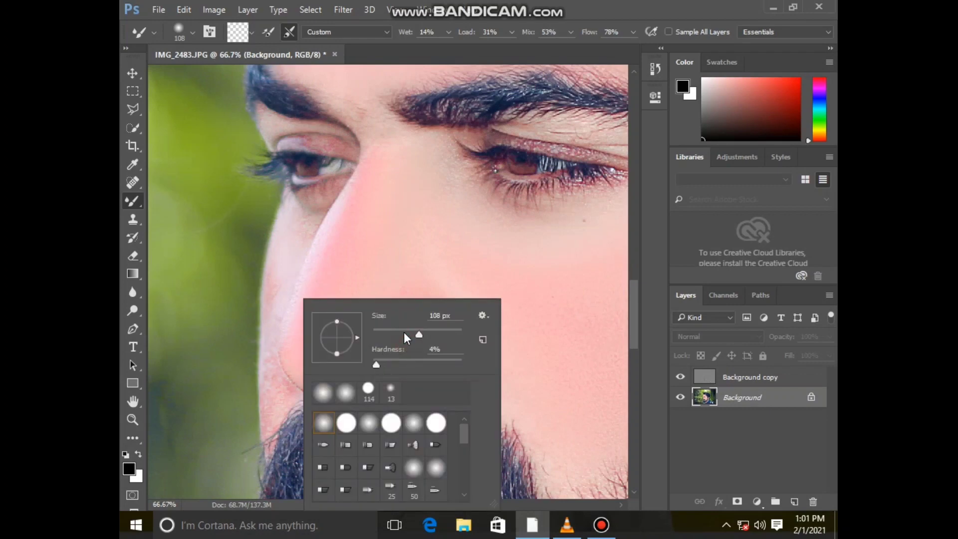
left_click(404, 333)
left_click(293, 290)
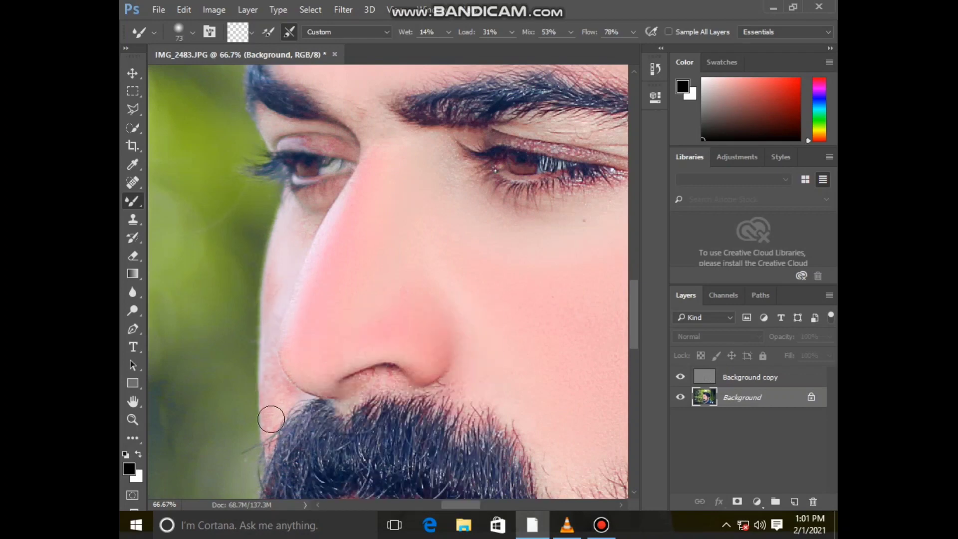
scroll(154, 429, "down", 2)
Examine the skin retouching on the whole portrait and inspect the ear area up close
left_click(132, 419)
right_click(385, 314)
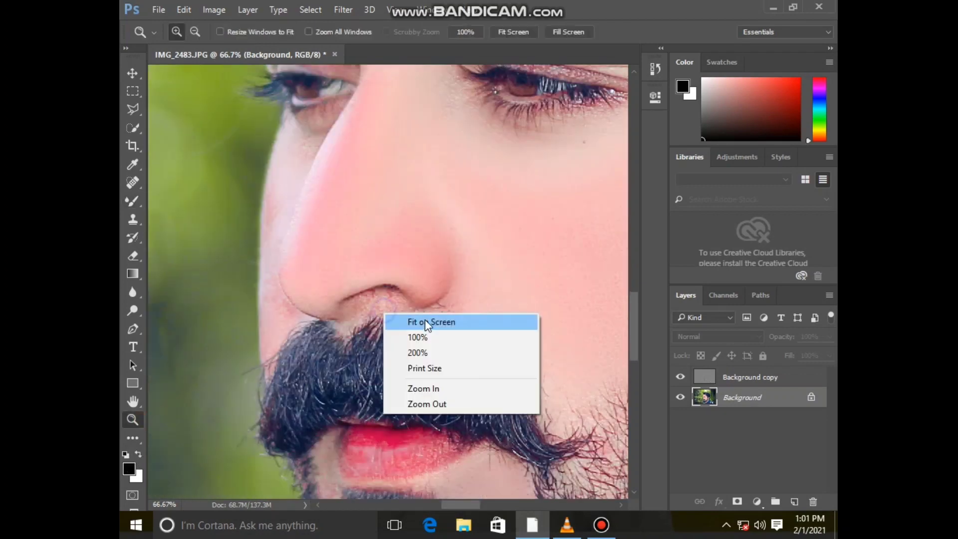
left_click(425, 322)
left_click(450, 364)
left_click(453, 359)
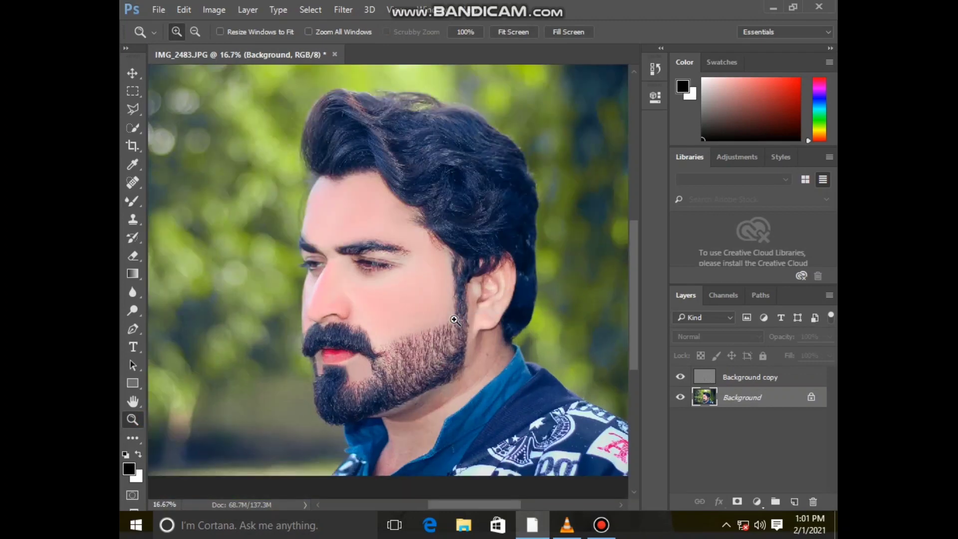
scroll(455, 324, "up", 2)
left_click_drag(465, 370, 480, 337)
right_click(490, 308)
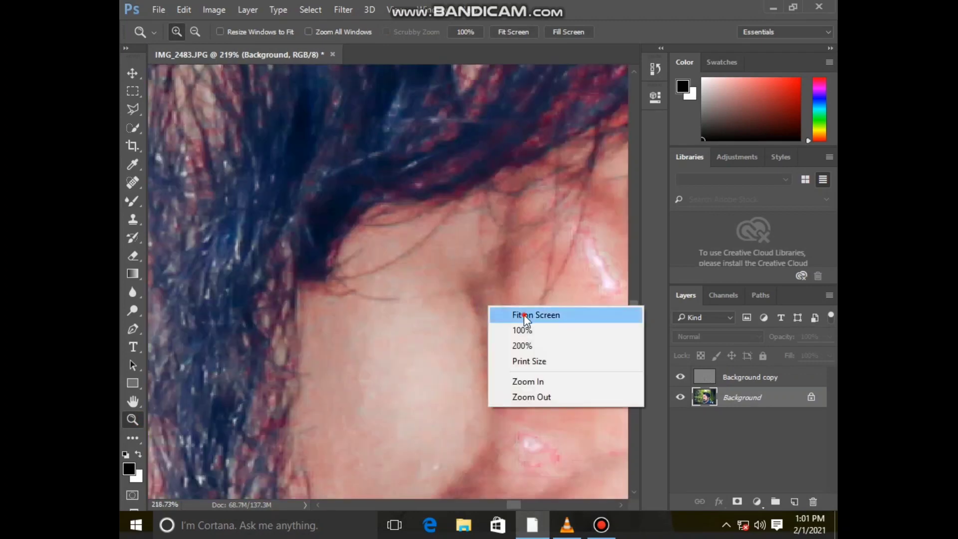
left_click(499, 314)
left_click(472, 330)
left_click(472, 330)
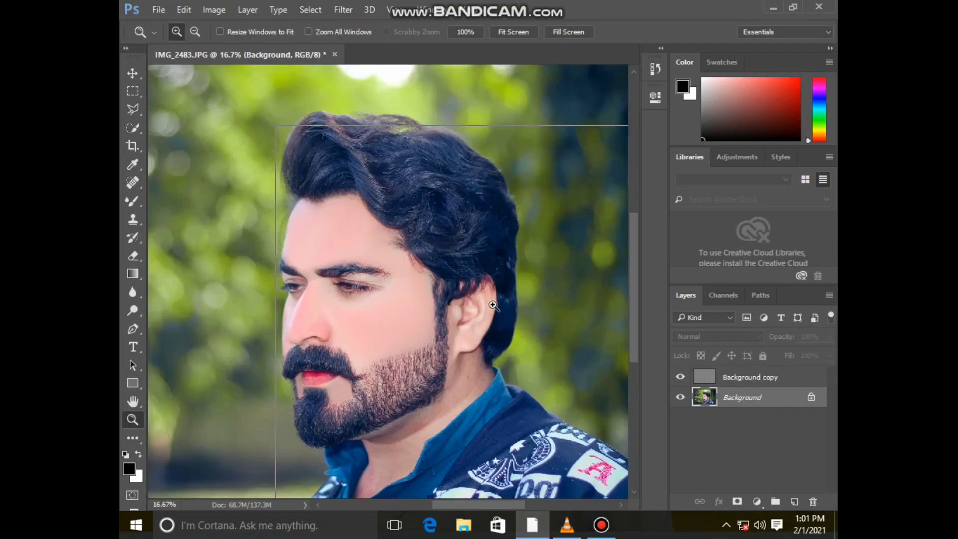
Set the Mixer Brush size to 102 px and smooth the skin on the outer rim and inside of the ear
left_click(488, 300)
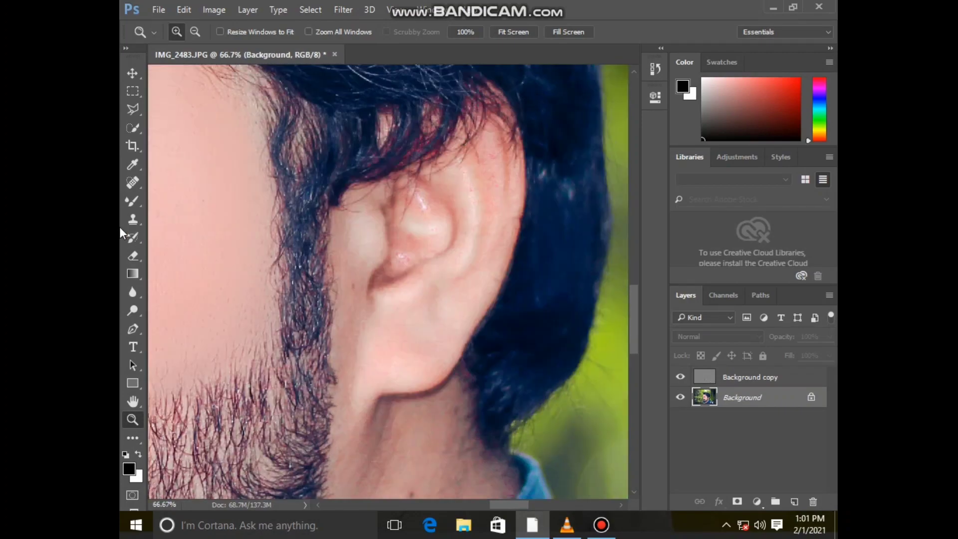
left_click(132, 201)
scroll(472, 240, "up", 2)
right_click(476, 237)
left_click_drag(583, 270, 593, 279)
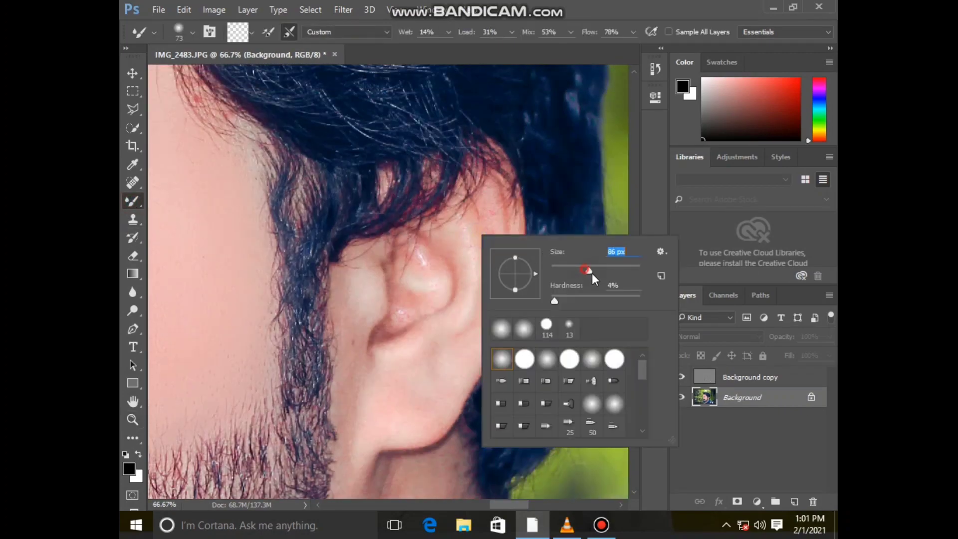
left_click_drag(500, 219, 489, 278)
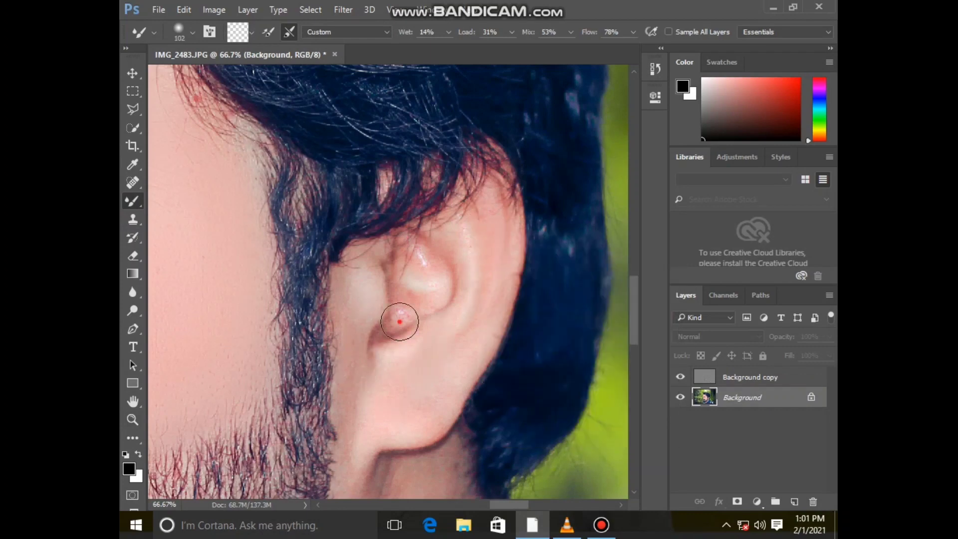
left_click_drag(400, 322, 434, 287)
Set the Mixer Brush size to 143 px and blend away the spots and creases on the neck below the ear
scroll(443, 285, "down", 3)
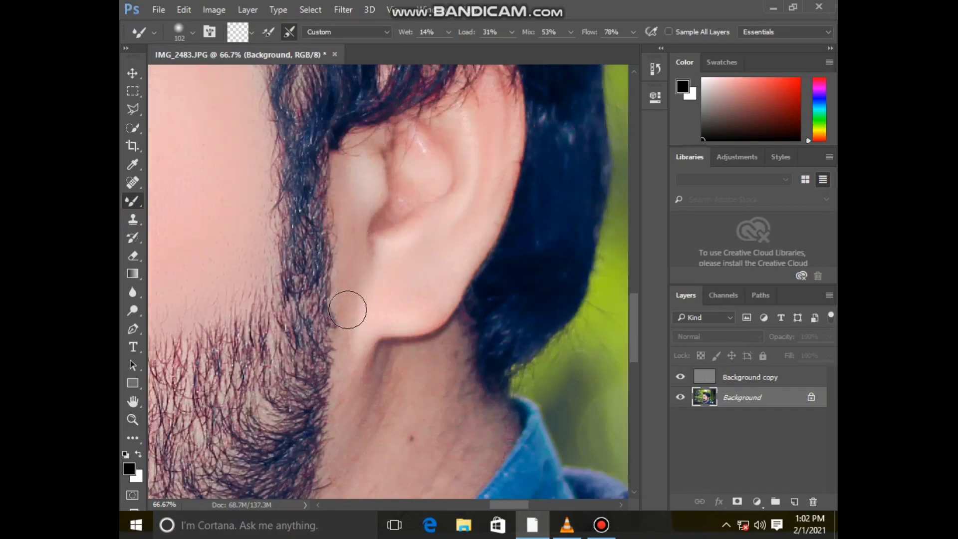
scroll(349, 332, "down", 1)
scroll(385, 321, "down", 3)
right_click(383, 321)
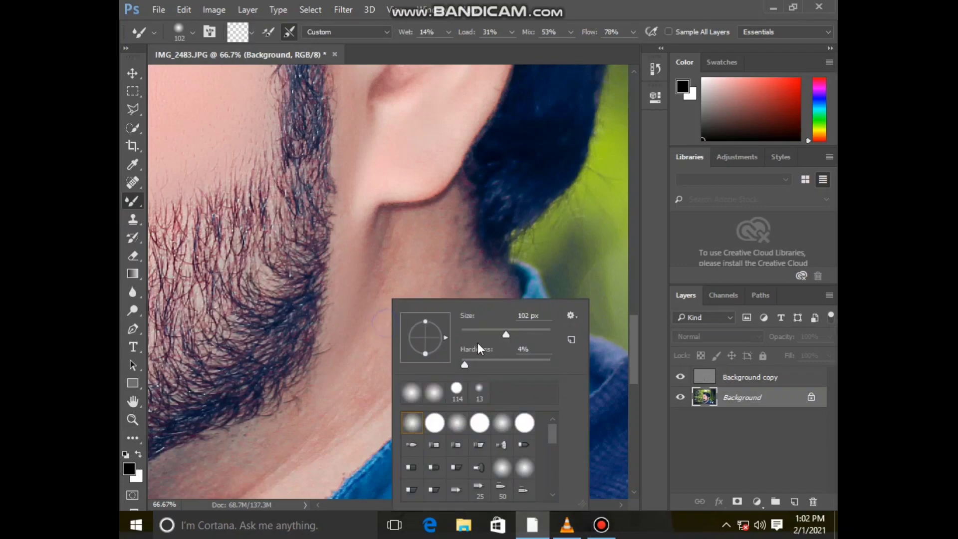
left_click_drag(506, 335, 516, 336)
left_click(373, 312)
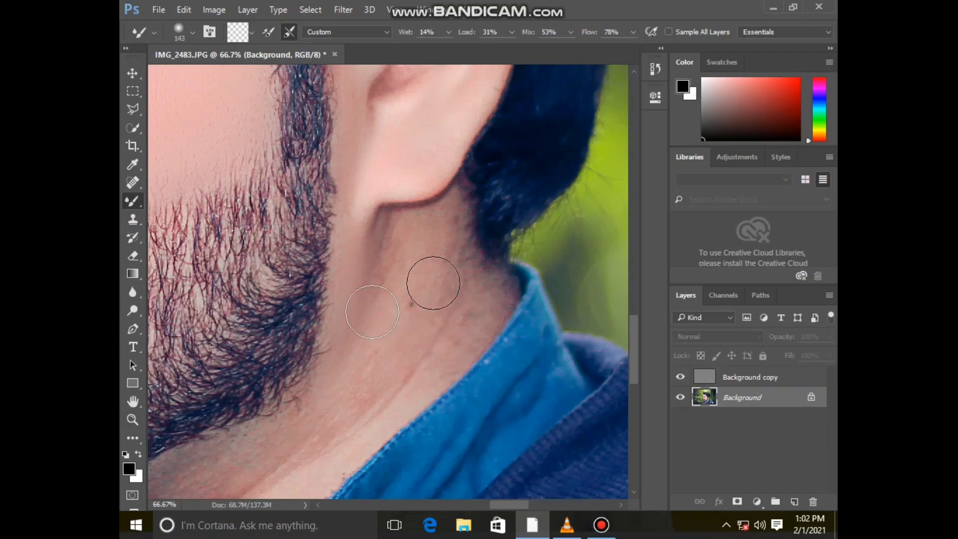
mouse_move(433, 283)
left_mouse_down()
mouse_move(441, 325)
mouse_move(458, 305)
mouse_move(407, 224)
left_mouse_up()
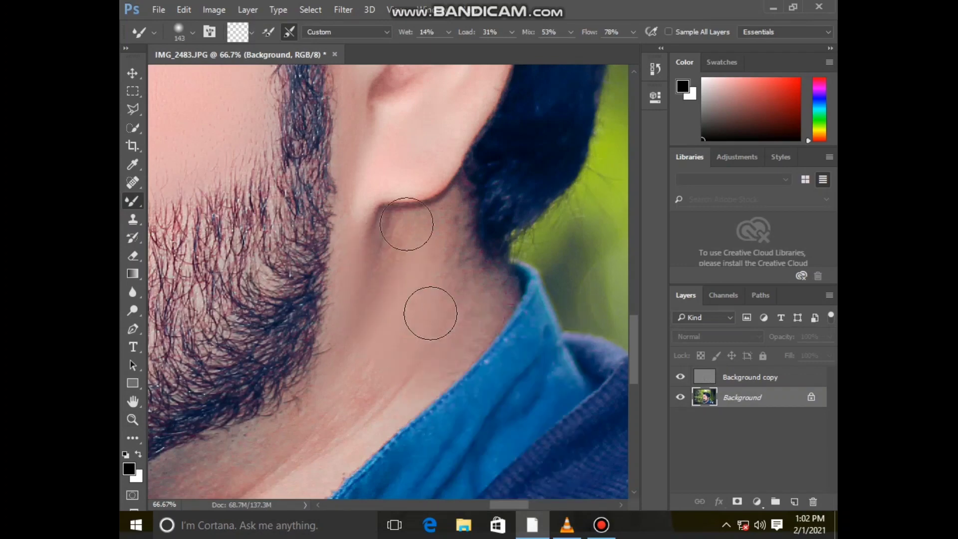
scroll(300, 396, "down", 3)
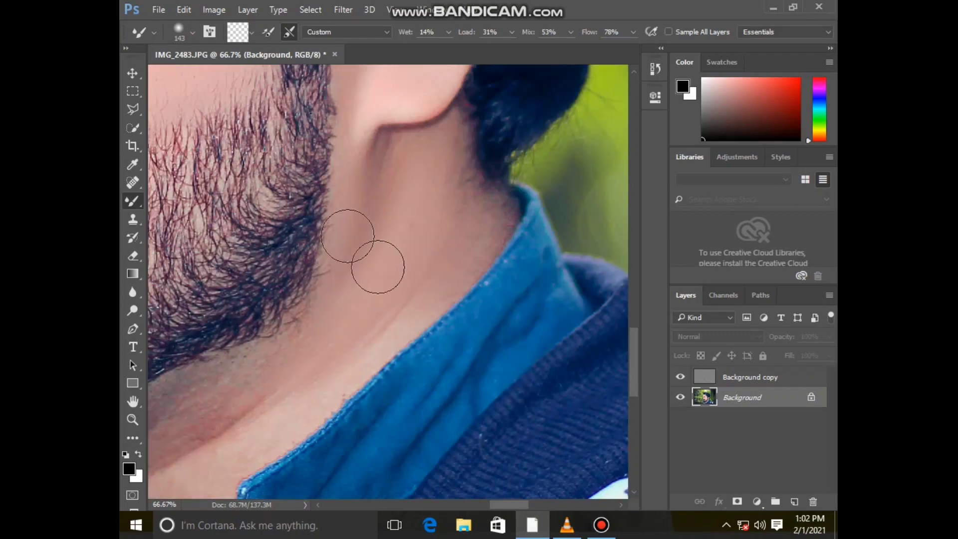
scroll(384, 262, "up", 2)
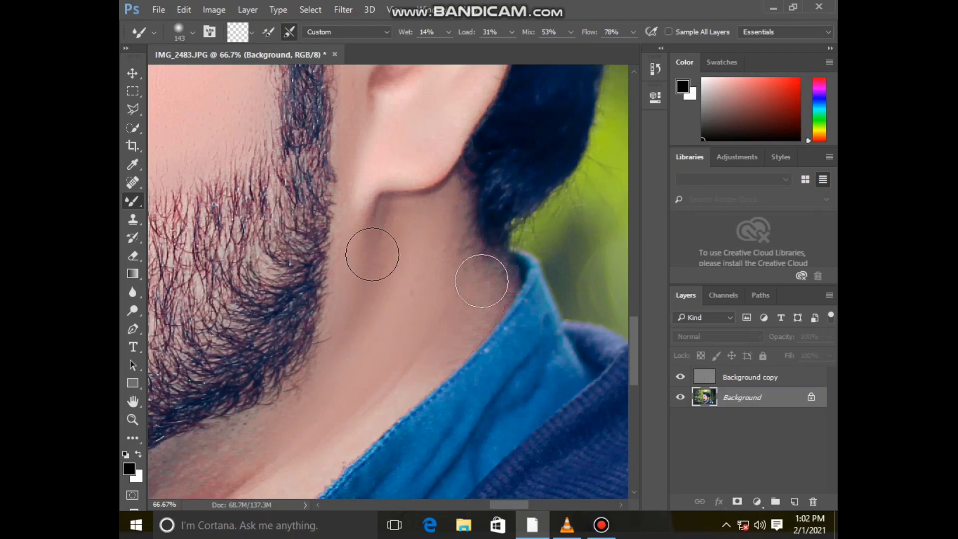
scroll(371, 252, "down", 3)
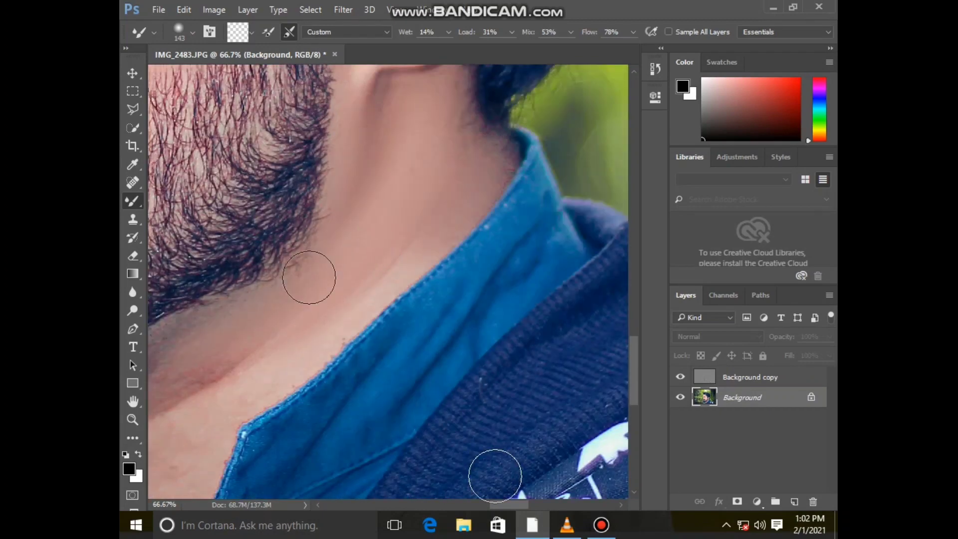
Set the Mixer Brush size to 114 px and smooth the shadowed neck skin along the lower edge of the beard
scroll(459, 406, "down", 2)
scroll(430, 378, "left", 2)
scroll(430, 378, "down", 2)
right_click(318, 237)
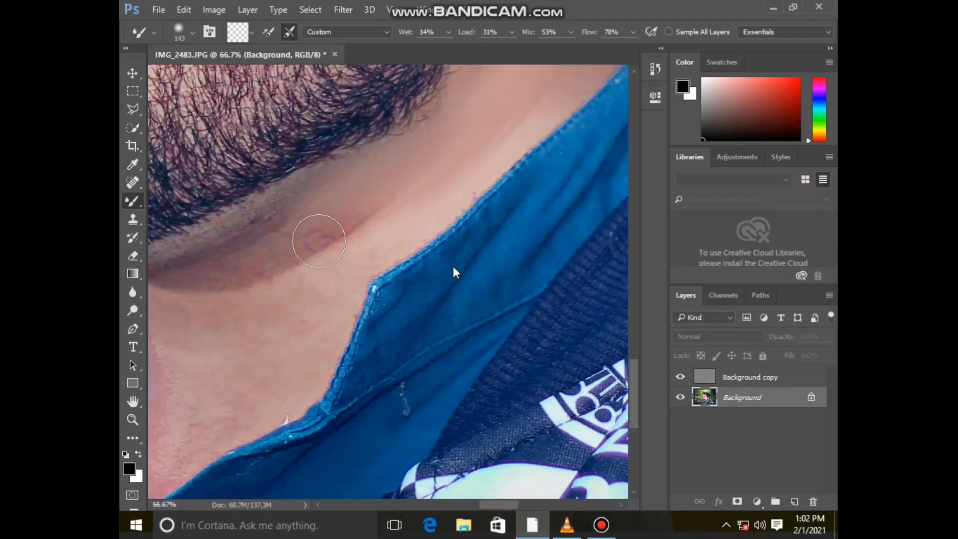
left_click_drag(447, 275, 440, 275)
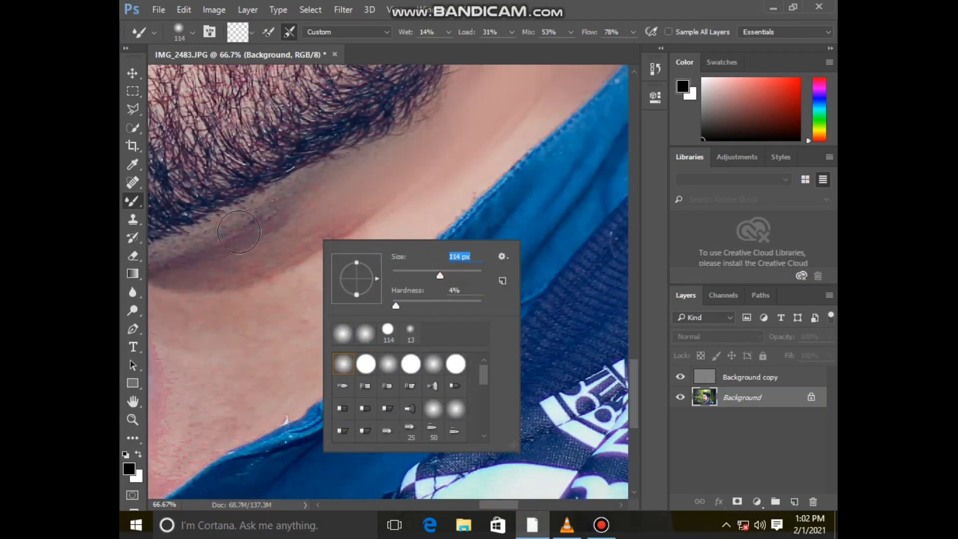
left_click_drag(300, 185, 219, 237)
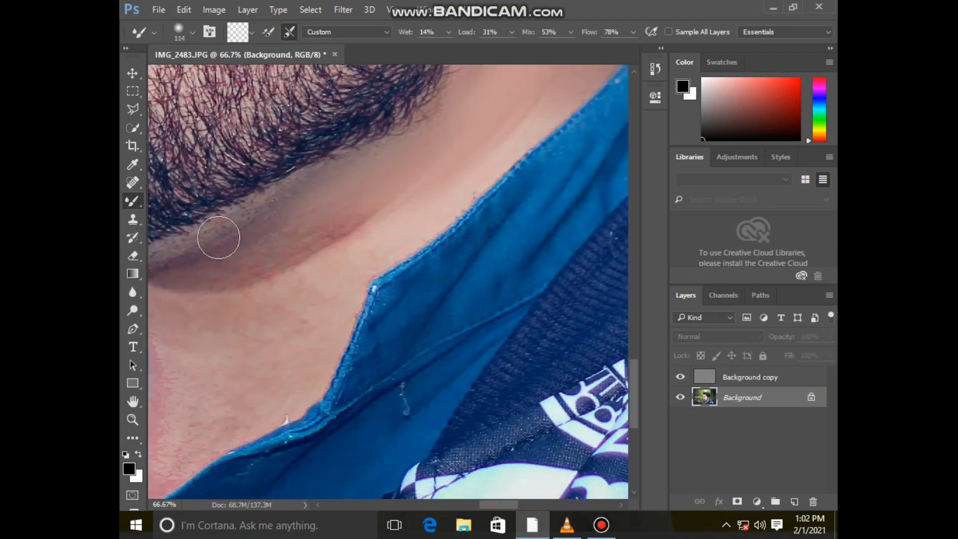
Set the Mixer Brush size to 161 px and even out the neck skin between the beard shadow and the shirt collar
right_click(328, 248)
left_click_drag(448, 286, 457, 289)
mouse_move(394, 184)
left_mouse_down()
mouse_move(381, 220)
mouse_move(212, 336)
mouse_move(241, 389)
left_mouse_up()
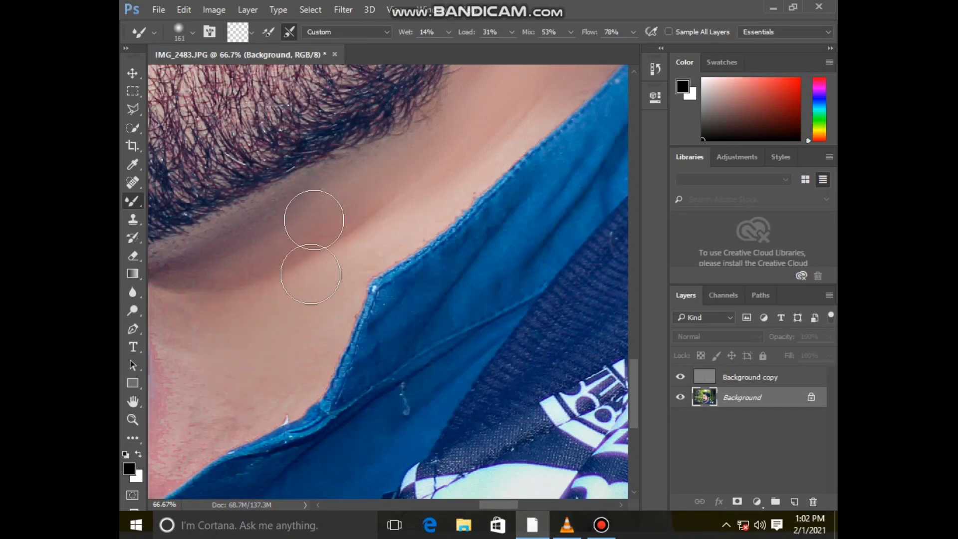
Smooth the rough, reddish skin at the base of the throat inside the open collar
scroll(295, 246, "up", 1)
left_click_drag(488, 504, 473, 504)
scroll(452, 224, "down", 1)
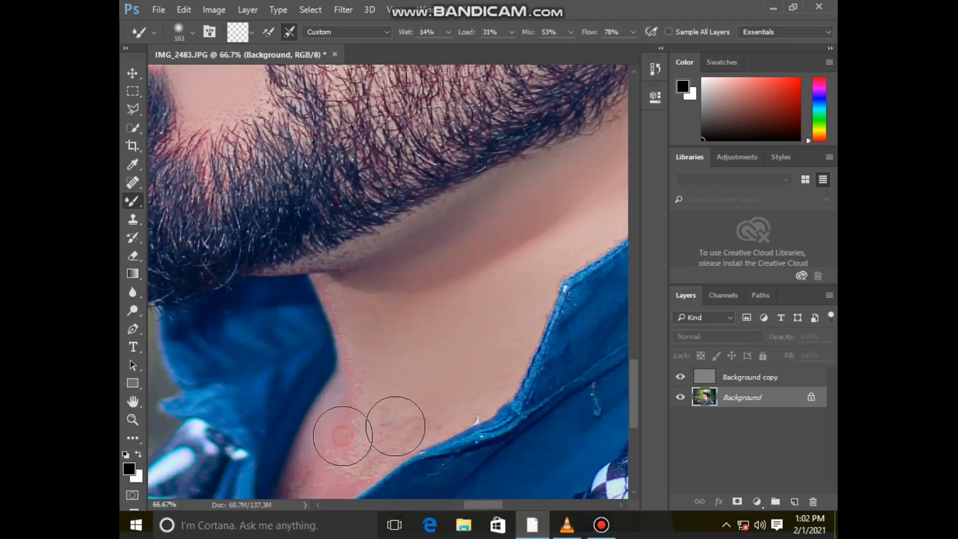
mouse_move(396, 426)
left_mouse_down()
mouse_move(337, 445)
mouse_move(338, 461)
left_mouse_up()
scroll(344, 388, "down", 1)
scroll(344, 388, "down", 1)
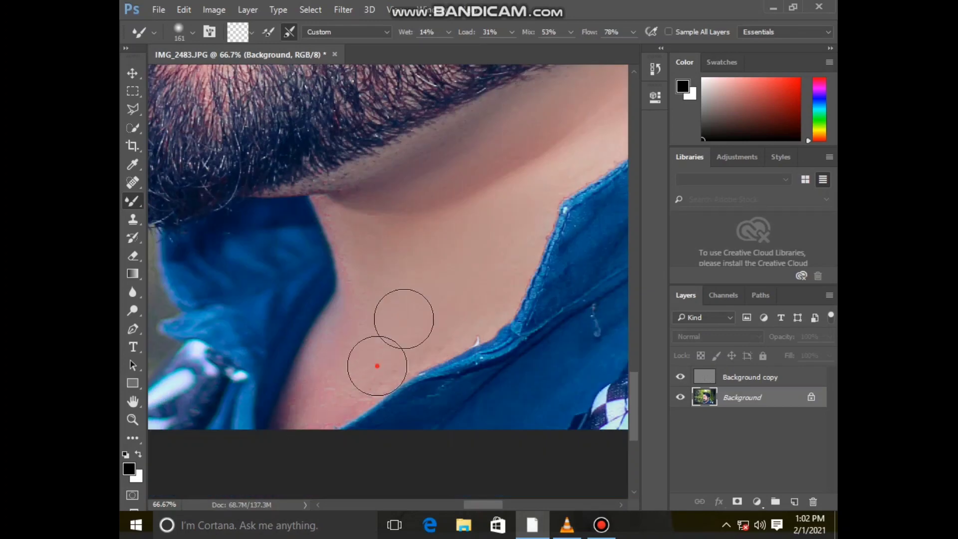
Check the smoothed skin on the whole portrait and zoom in on the eyes and nose
scroll(374, 367, "up", 1)
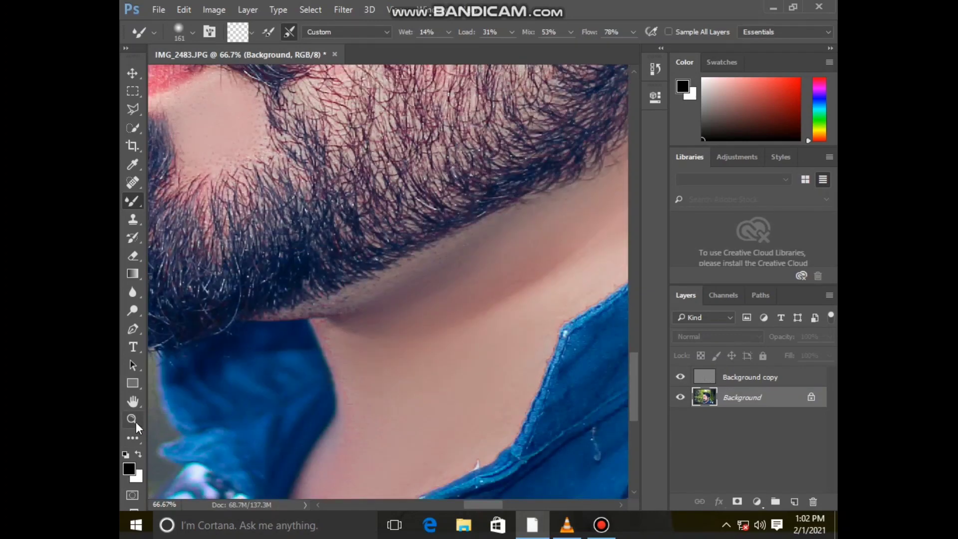
left_click(133, 419)
right_click(311, 317)
left_click(363, 324)
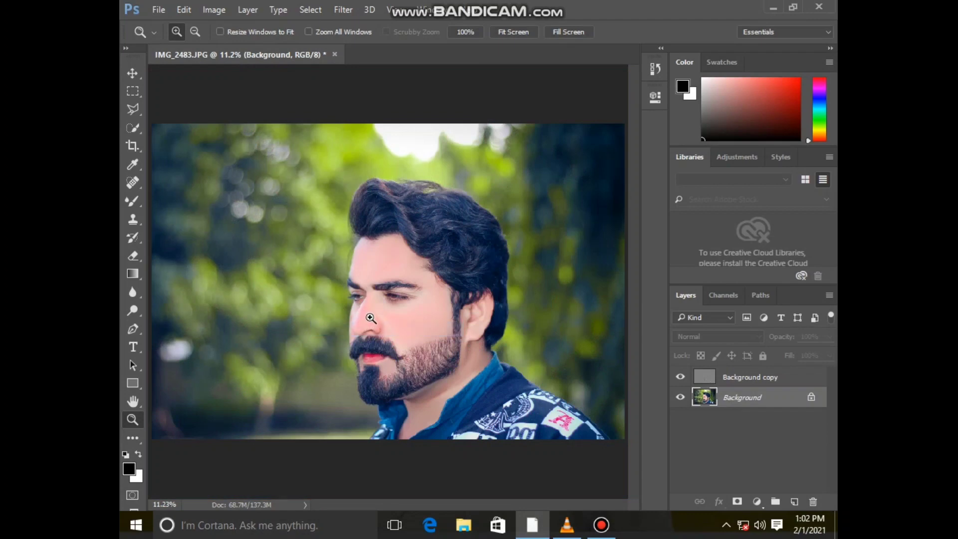
left_click(390, 308)
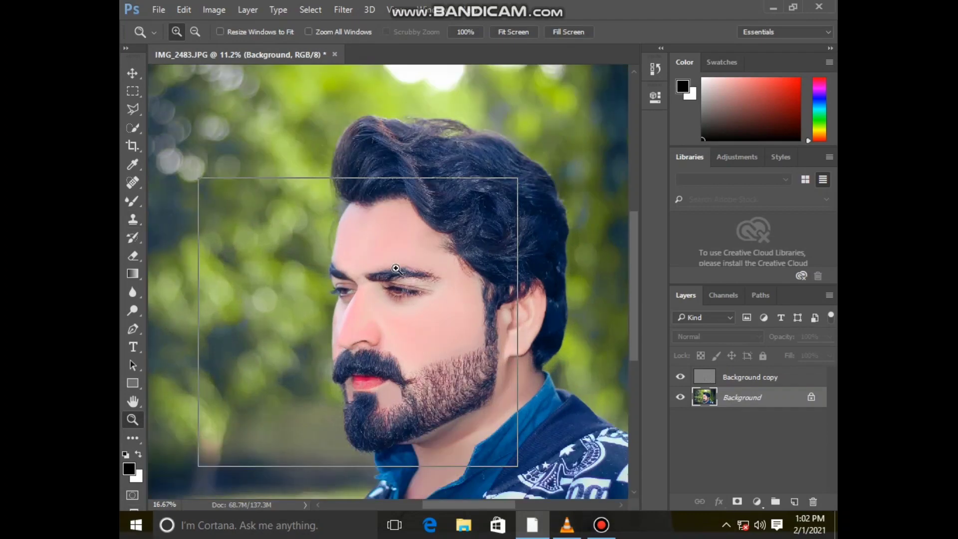
left_click(395, 268)
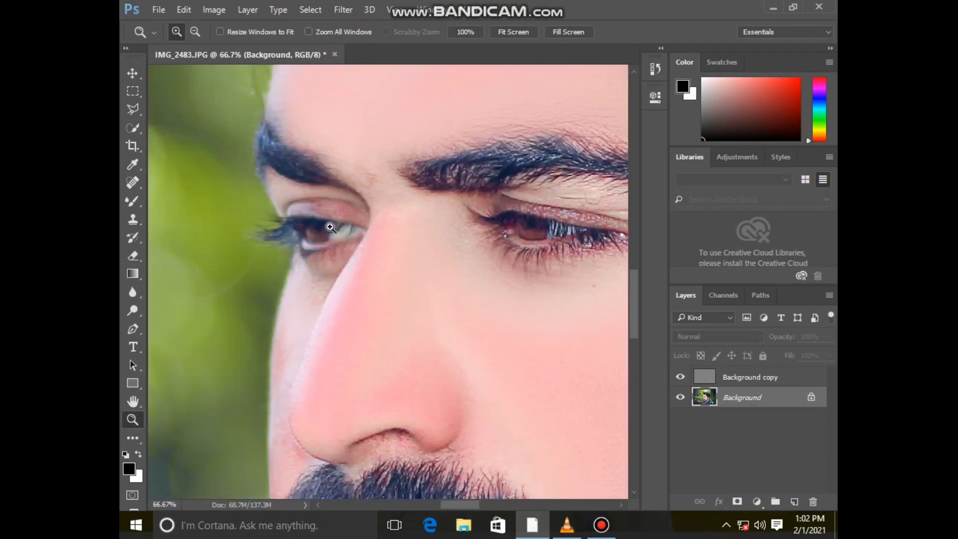
Smooth the bridge of the nose and the adjoining cheek with the Mixer Brush at 161 px
scroll(227, 202, "up", 1)
left_click(133, 202)
scroll(352, 265, "down", 2)
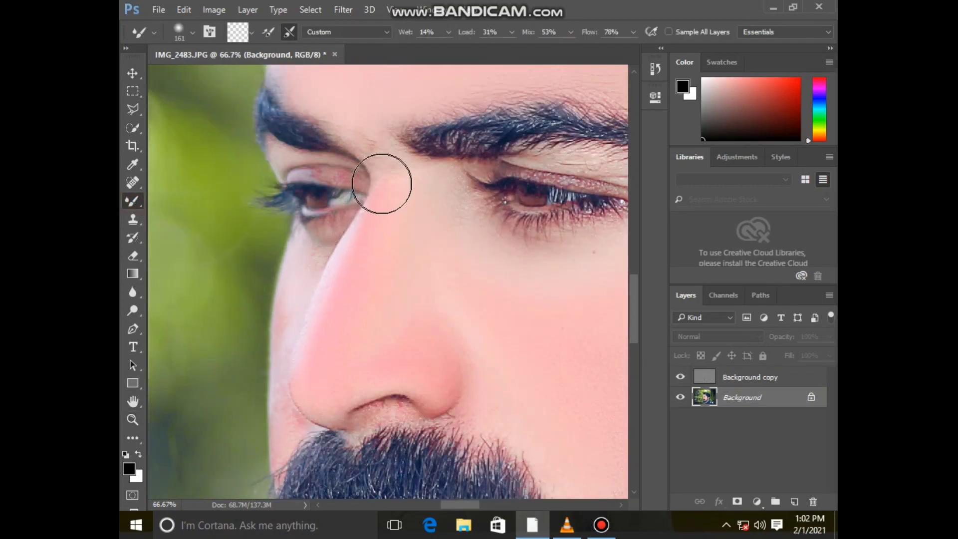
left_click_drag(381, 184, 370, 229)
mouse_move(465, 270)
left_mouse_down()
mouse_move(462, 224)
mouse_move(462, 264)
mouse_move(418, 293)
mouse_move(443, 293)
left_mouse_up()
Set the Mixer Brush size to 117 px and smooth the skin beside the nostril and the lips
scroll(494, 349, "down", 1)
right_click(494, 322)
left_click(621, 331)
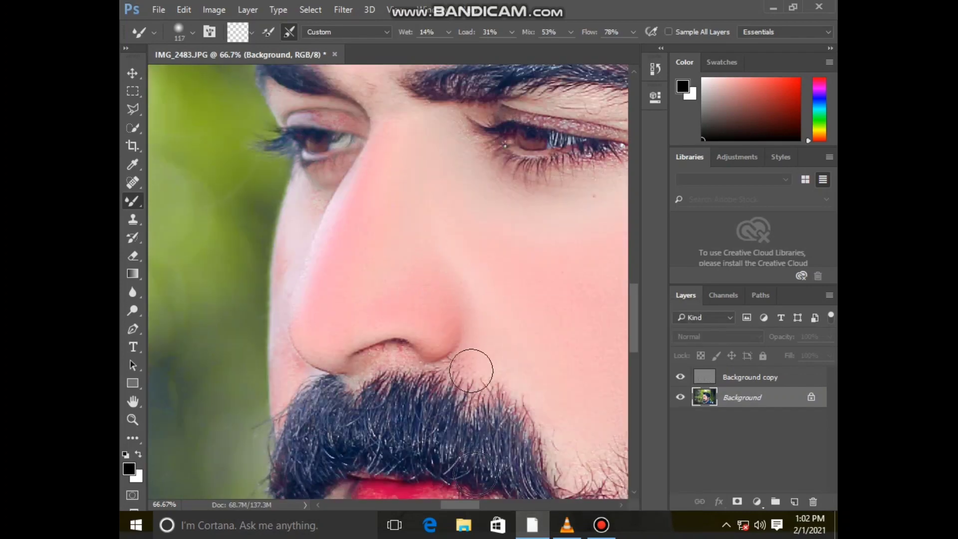
scroll(471, 370, "down", 2)
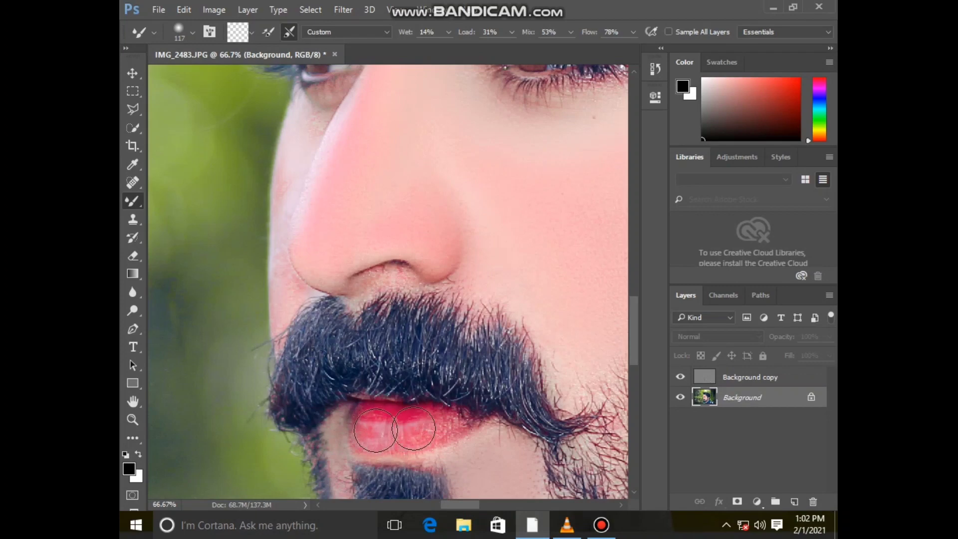
Set the Mixer Brush size to 88 px and smooth the skin around the eye nearer the ear, including its upper lid
left_click_drag(467, 505, 484, 505)
scroll(419, 260, "up", 3)
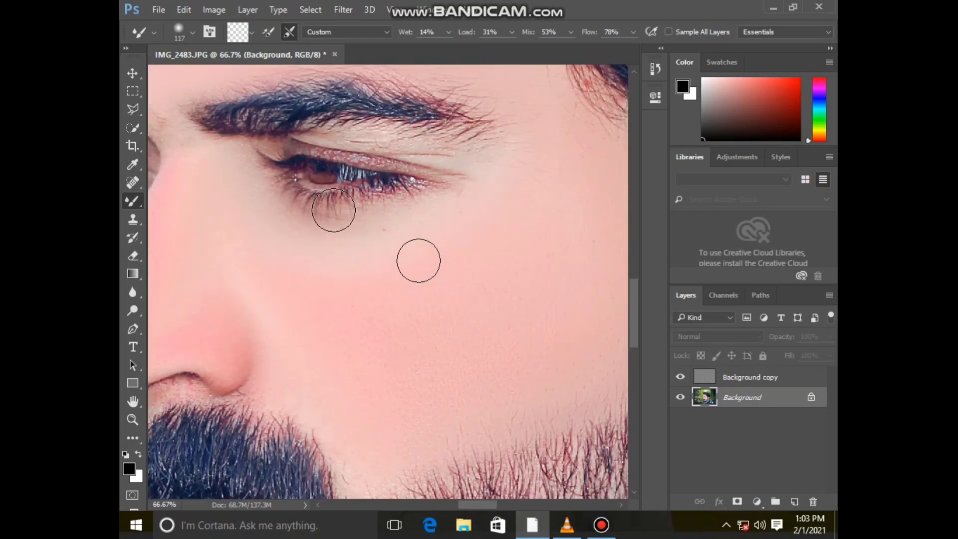
scroll(419, 261, "up", 1)
right_click(421, 259)
left_click_drag(544, 293, 540, 294)
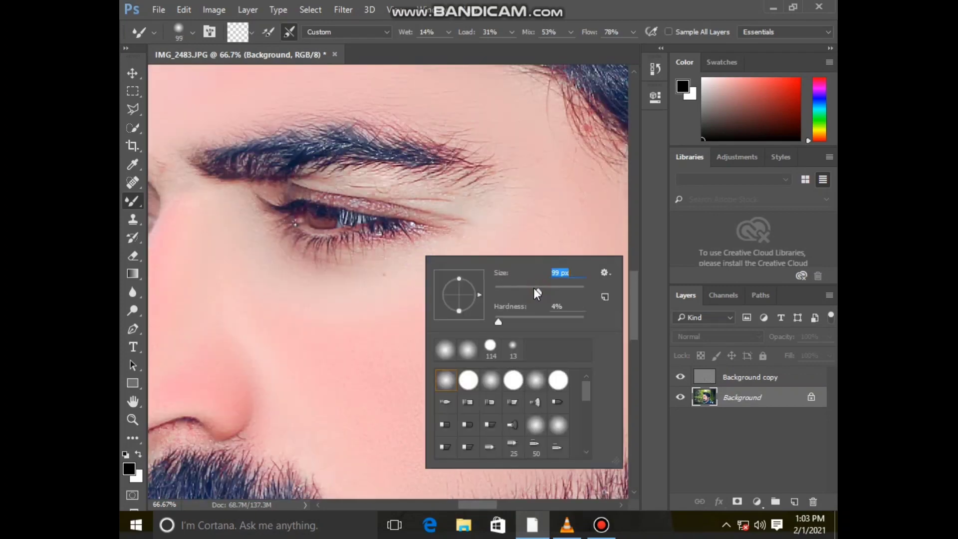
left_click(383, 188)
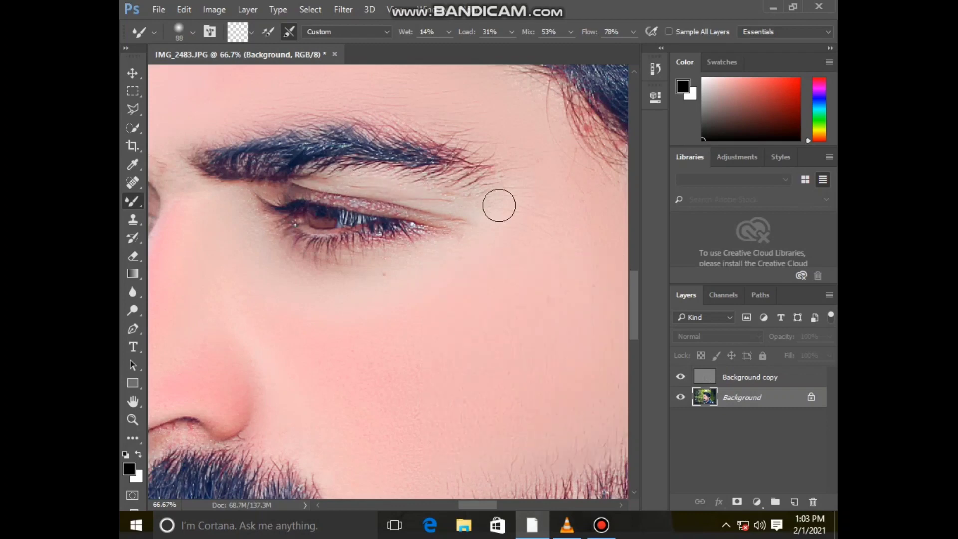
scroll(515, 237, "up", 2)
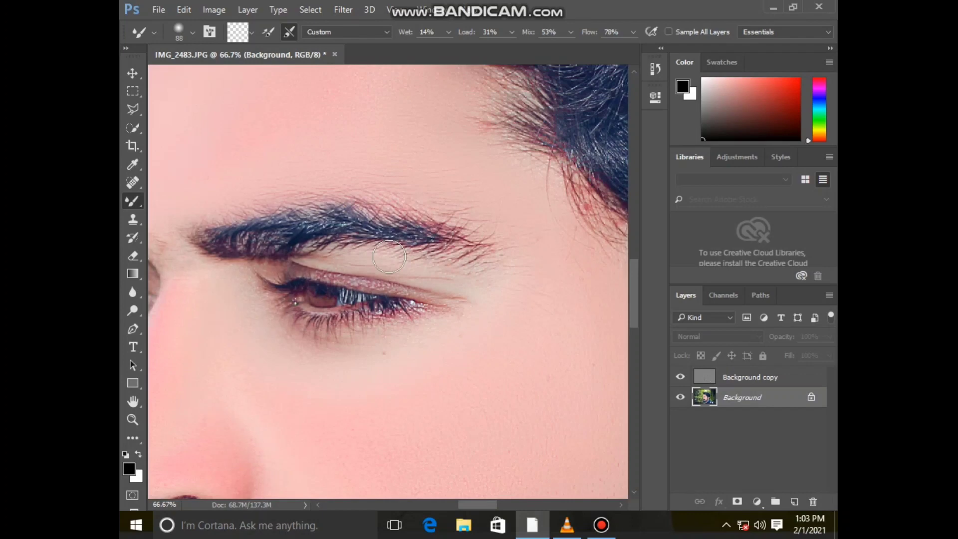
scroll(320, 293, "down", 2)
scroll(332, 379, "down", 2)
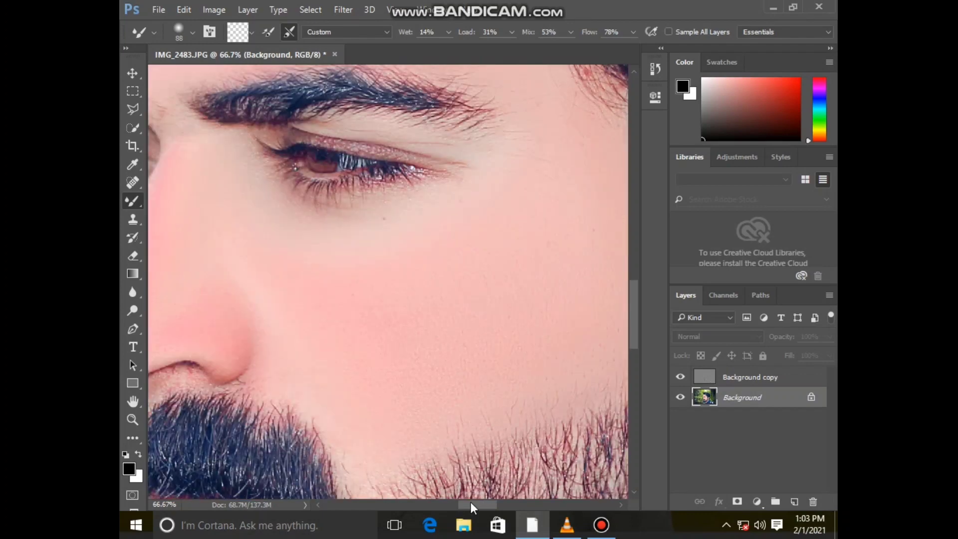
Smooth the eyelid of the far eye and the narrow cheek area beside the nose
left_click_drag(471, 504, 446, 508)
scroll(369, 291, "up", 3)
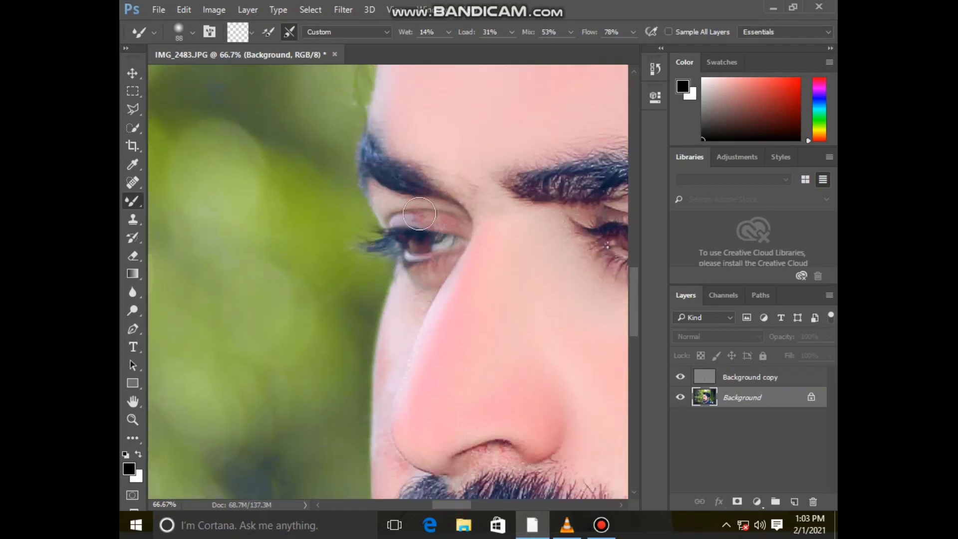
scroll(389, 220, "down", 2)
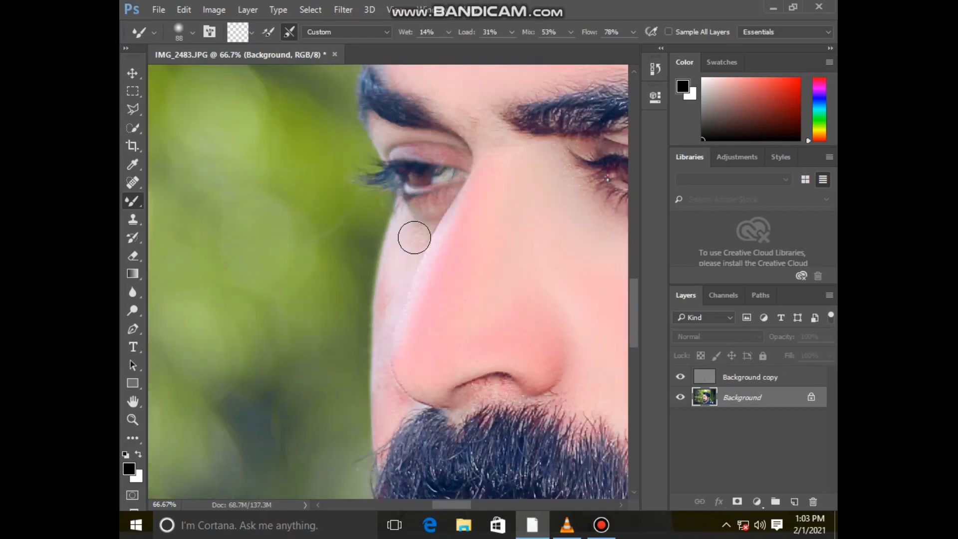
scroll(489, 265, "down", 2)
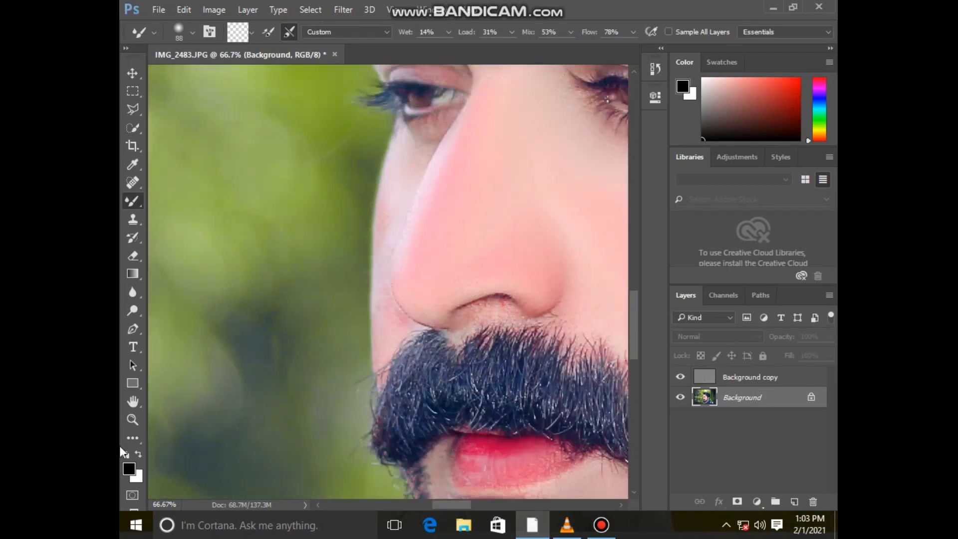
Lower the Background copy layer's opacity to 36% and inspect the softer sharpening on the face
left_click(133, 419)
key("ctrl+0")
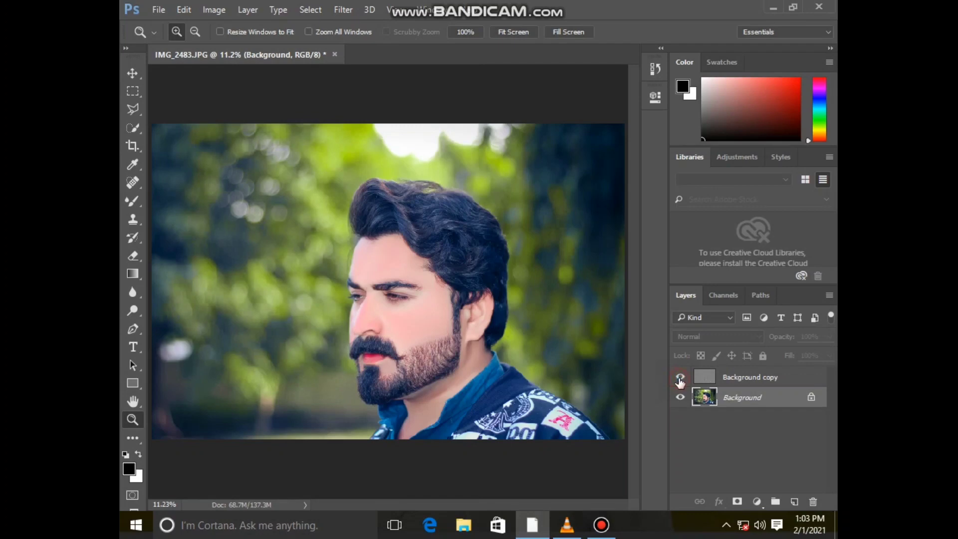
left_click(733, 379)
left_click(829, 337)
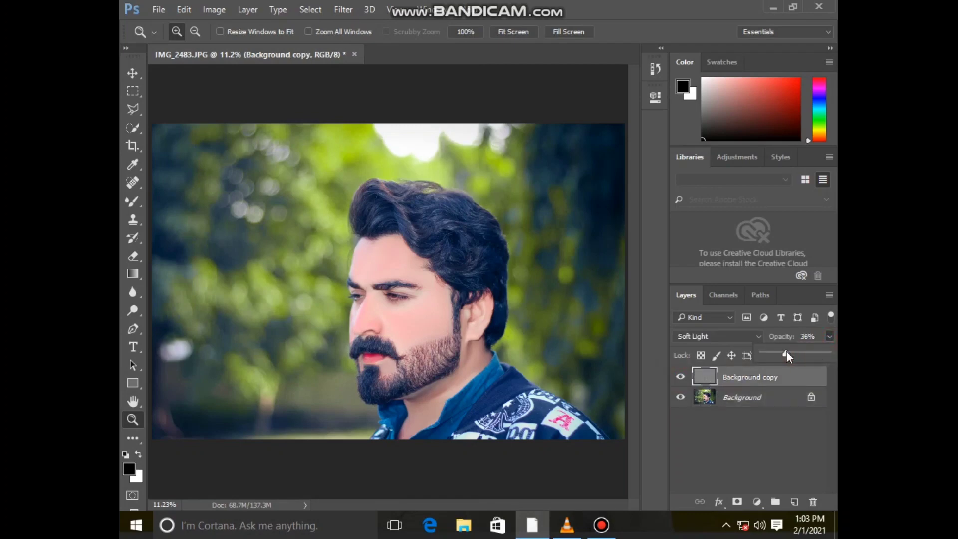
left_click(413, 346)
left_click(412, 346)
left_click(415, 314)
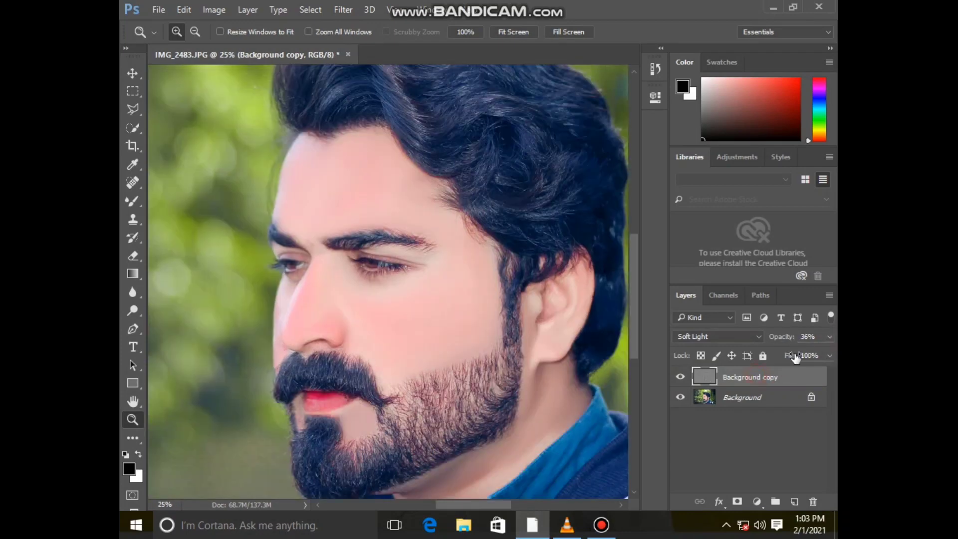
Set the Background copy layer's opacity to 100% and merge the visible layers
left_click(829, 337)
right_click(762, 408)
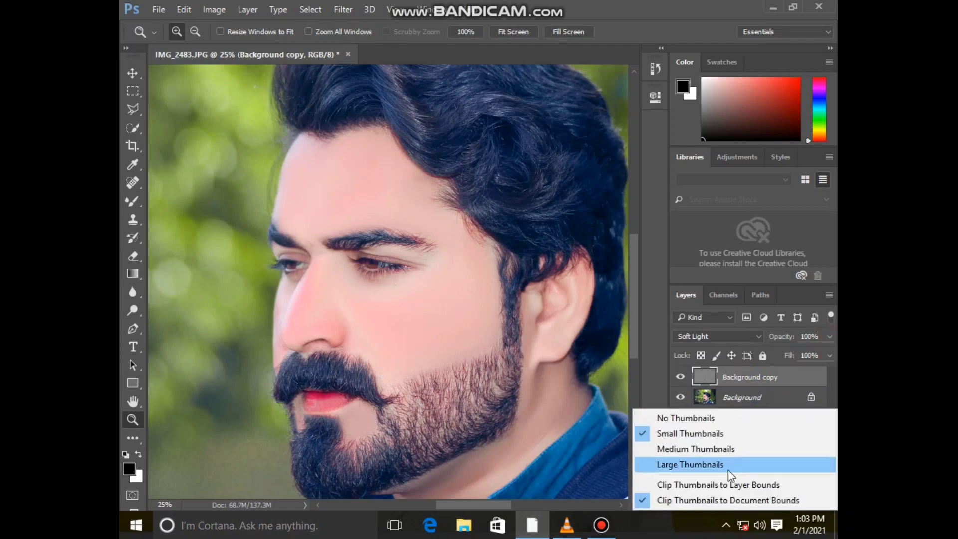
right_click(729, 396)
left_click(709, 336)
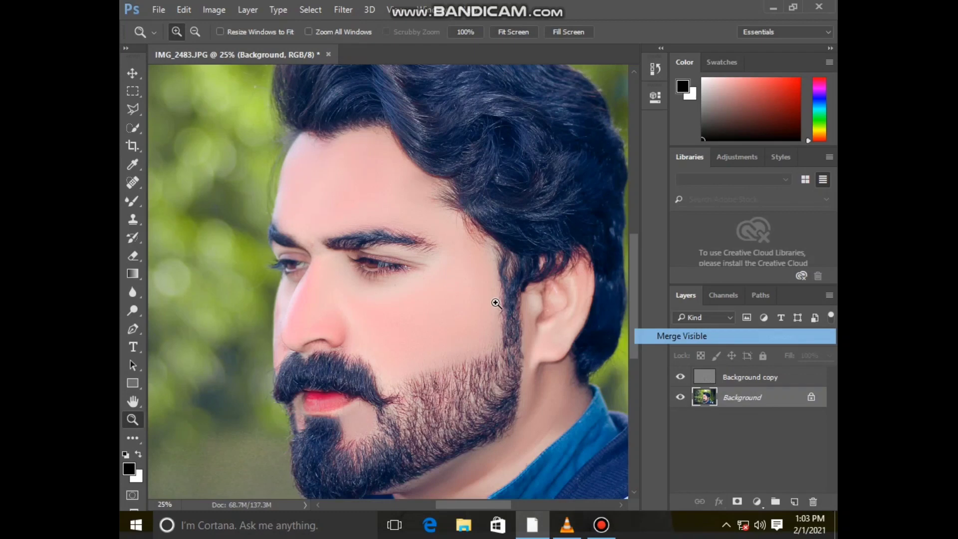
Outline the cheek skin along the sideburn, upper beard line and moustache edge with a Polygonal Lasso selection
left_click(496, 303)
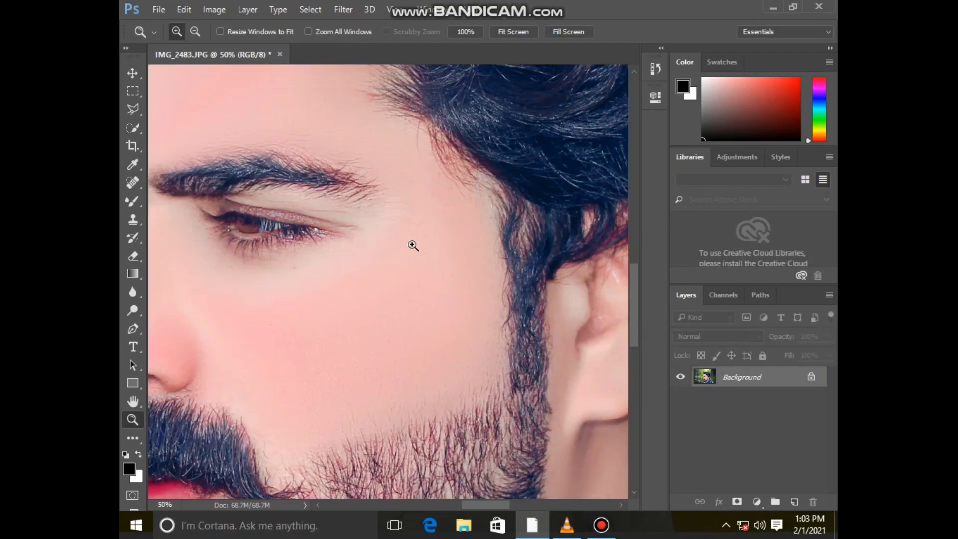
scroll(414, 246, "down", 3)
left_click(132, 109)
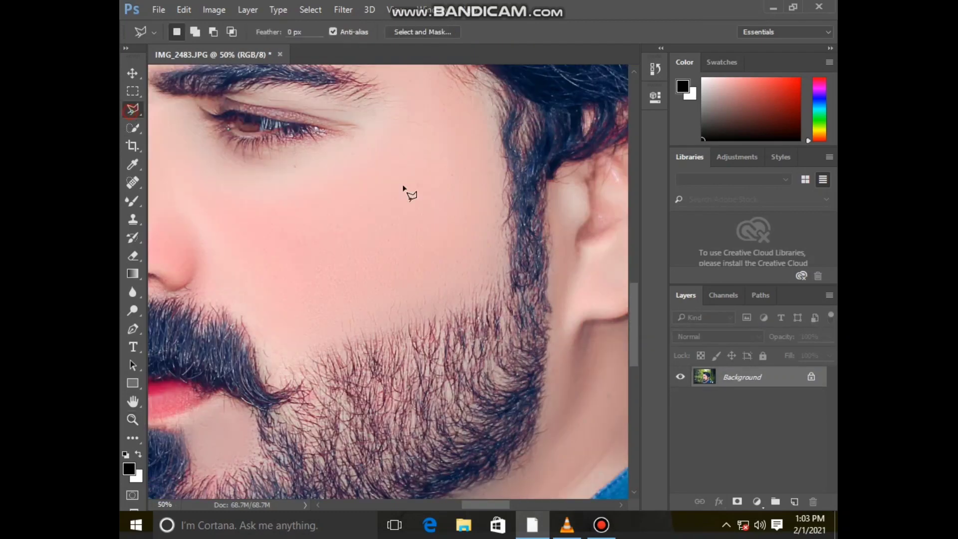
left_click(497, 98)
left_click(512, 299)
left_click(260, 379)
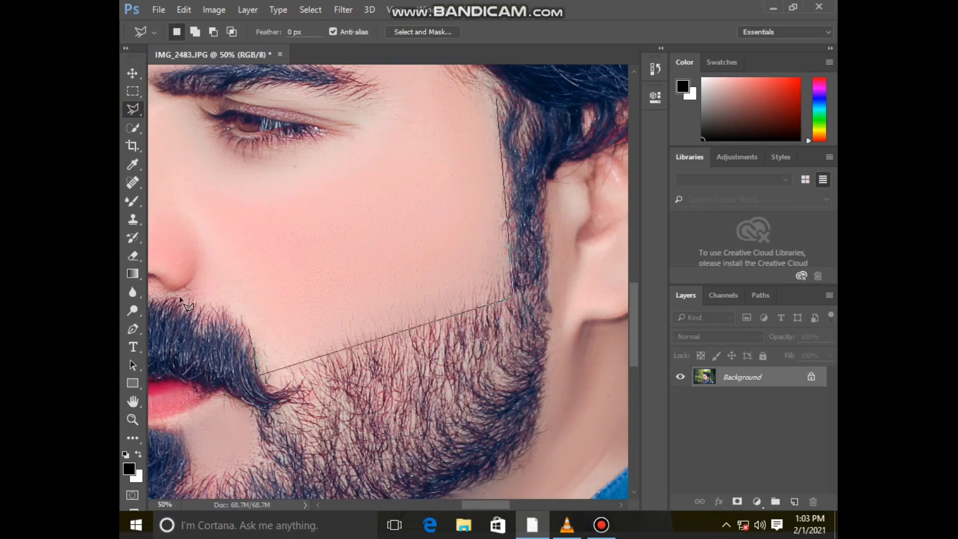
left_click(193, 288)
left_click(469, 129)
left_click(496, 100)
Blend away the stray beard hairs inside the cheek selection with the Mixer Brush at 152 px, and deselect
left_click(132, 203)
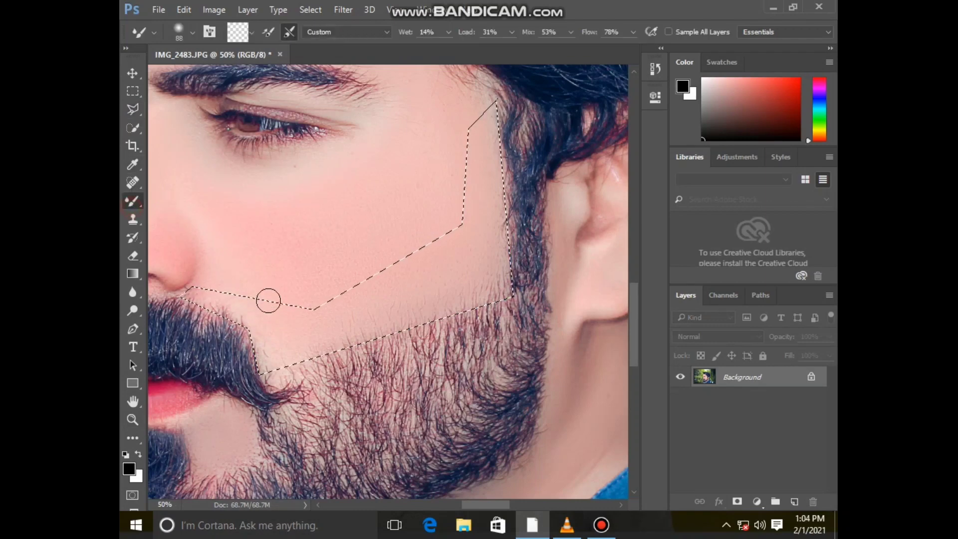
right_click(233, 291)
left_click(365, 324)
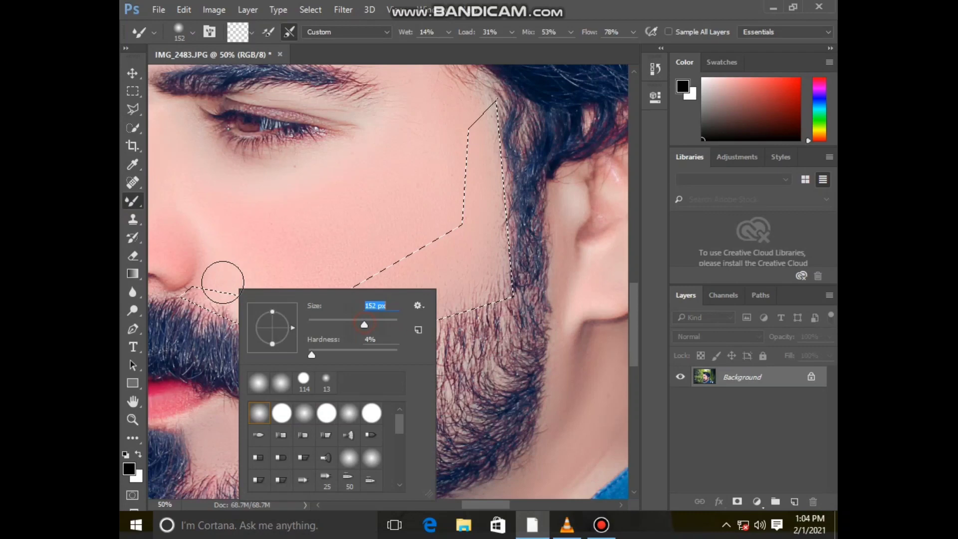
left_click(209, 305)
left_click_drag(210, 304, 259, 289)
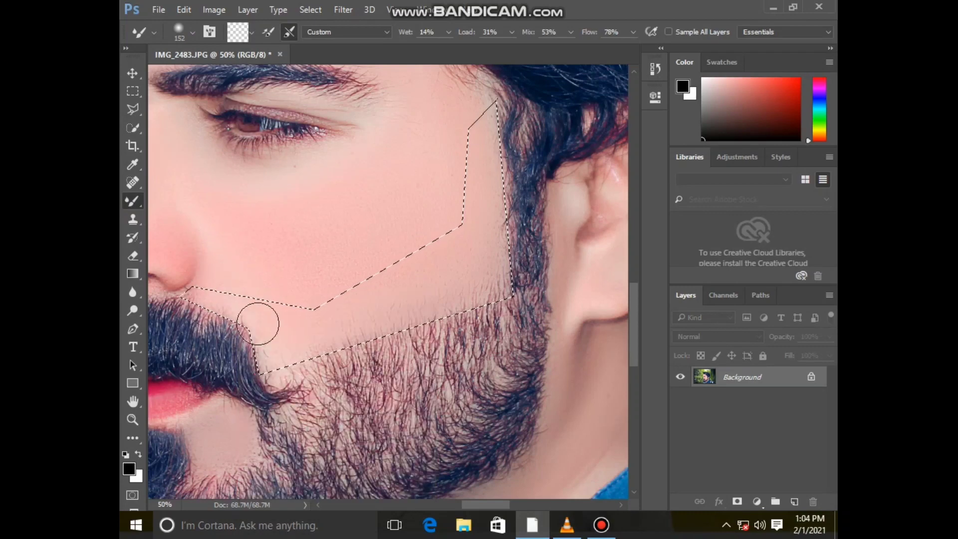
mouse_move(274, 322)
left_mouse_down()
mouse_move(295, 342)
mouse_move(361, 334)
mouse_move(359, 325)
mouse_move(478, 278)
left_mouse_up()
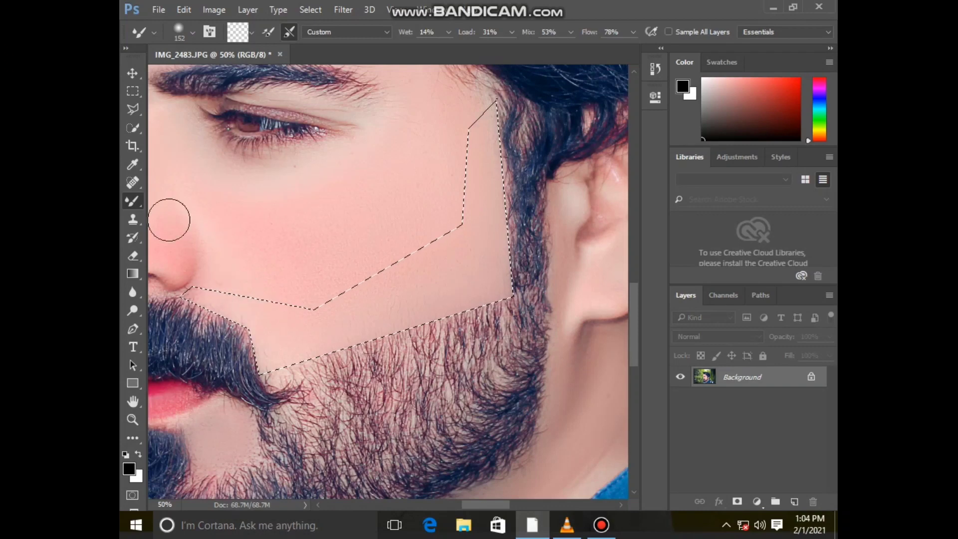
left_click(133, 110)
right_click(234, 149)
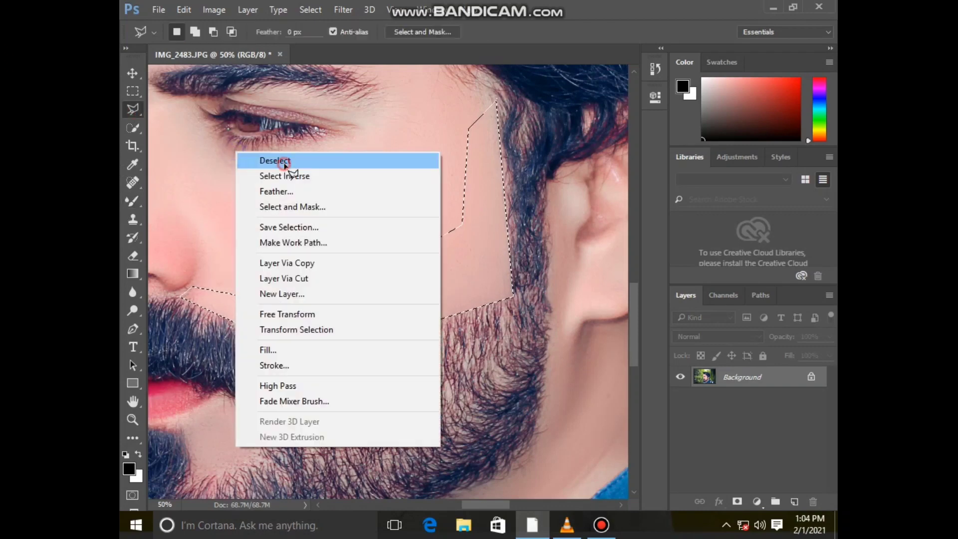
left_click(280, 162)
Select the narrow strip of skin between the sideburn and the ear down to the jaw corner with the Polygonal Lasso
scroll(357, 333, "up", 2)
scroll(357, 334, "down", 3)
scroll(551, 146, "up", 1)
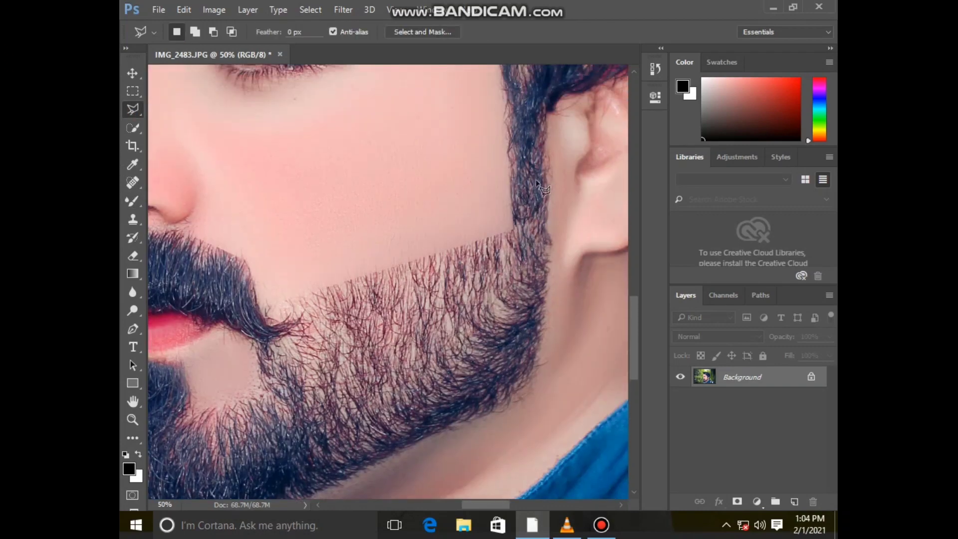
left_click(543, 129)
left_click(552, 237)
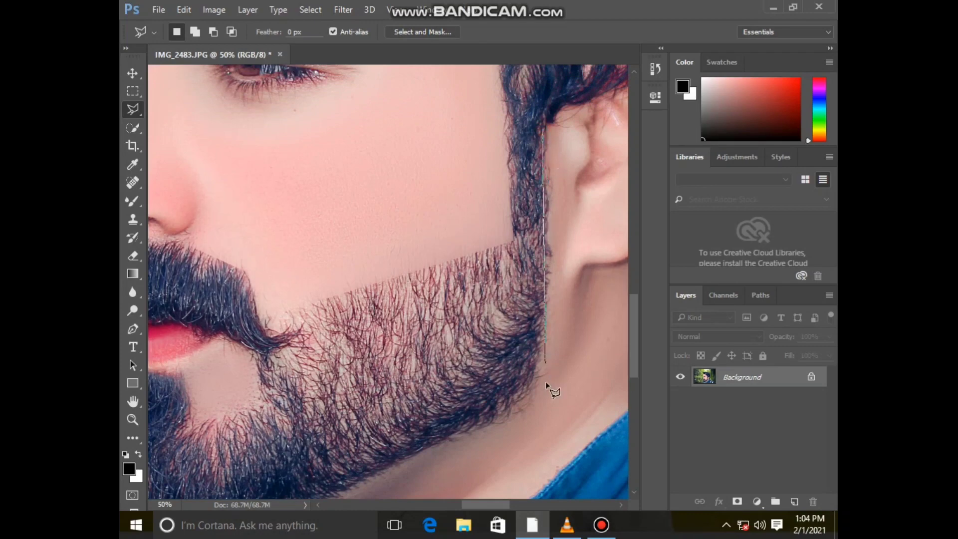
left_click(544, 129)
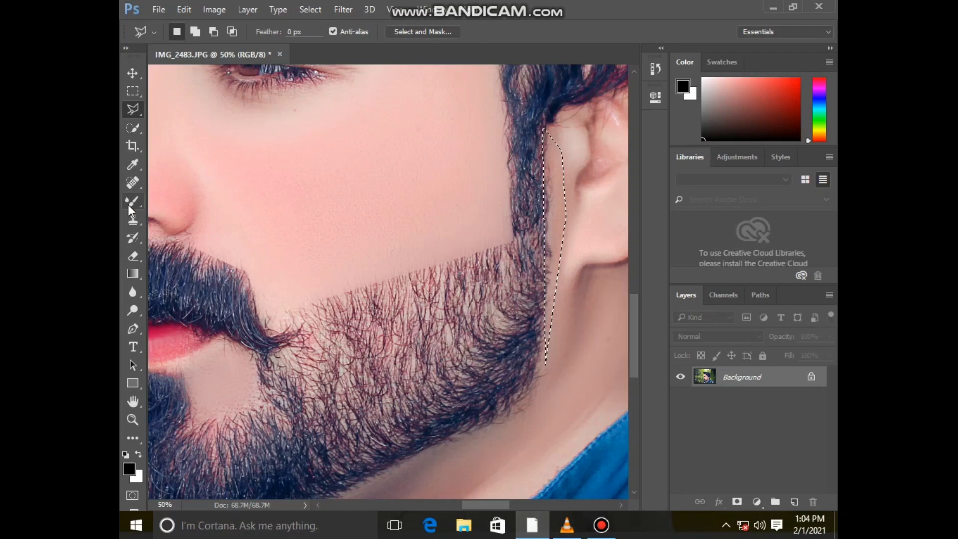
Clean the stray hairs inside the strip beside the ear with the Mixer Brush, and deselect
left_click(128, 203)
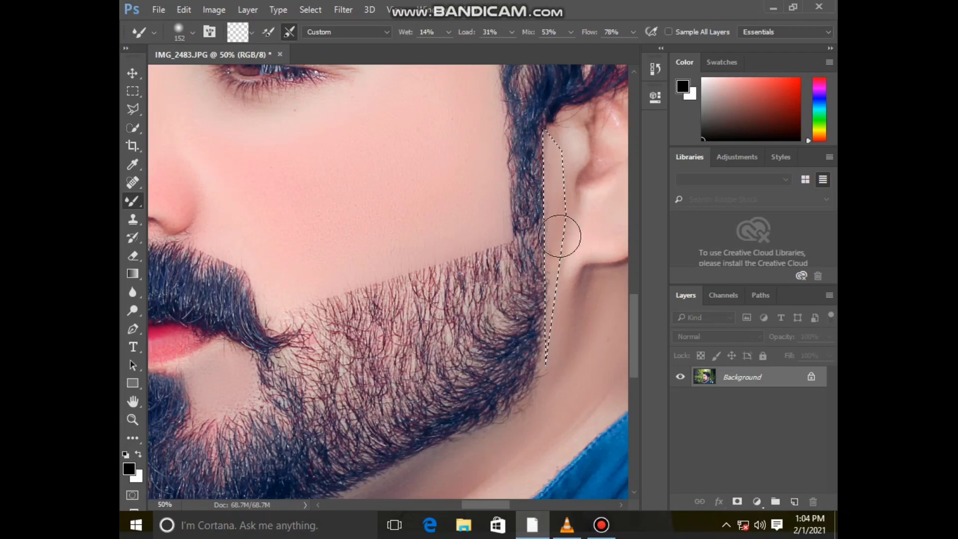
left_click(132, 109)
right_click(328, 153)
left_click(350, 162)
Lasso a thin strip of neck below the jawline, blend its stray beard hairs with a 259 px Mixer Brush, and deselect
scroll(405, 210, "down", 5)
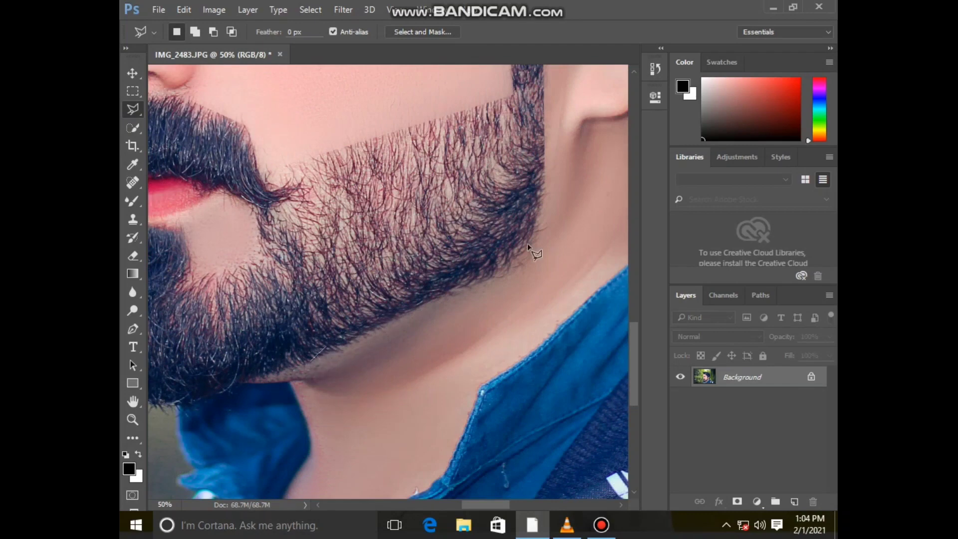
mouse_move(529, 247)
left_mouse_down()
mouse_move(316, 361)
mouse_move(557, 226)
left_mouse_up()
left_click(132, 200)
right_click(448, 325)
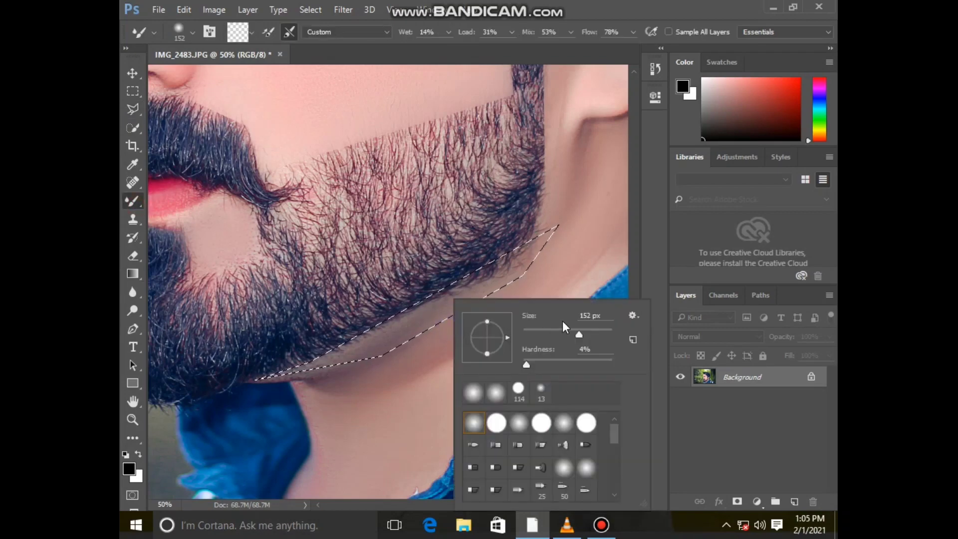
left_click_drag(568, 334, 593, 334)
mouse_move(403, 361)
left_mouse_down()
mouse_move(470, 312)
mouse_move(451, 317)
mouse_move(452, 336)
mouse_move(534, 233)
mouse_move(471, 310)
left_mouse_up()
mouse_move(390, 336)
left_mouse_down()
mouse_move(394, 329)
mouse_move(344, 345)
mouse_move(205, 355)
mouse_move(417, 315)
mouse_move(549, 226)
left_mouse_up()
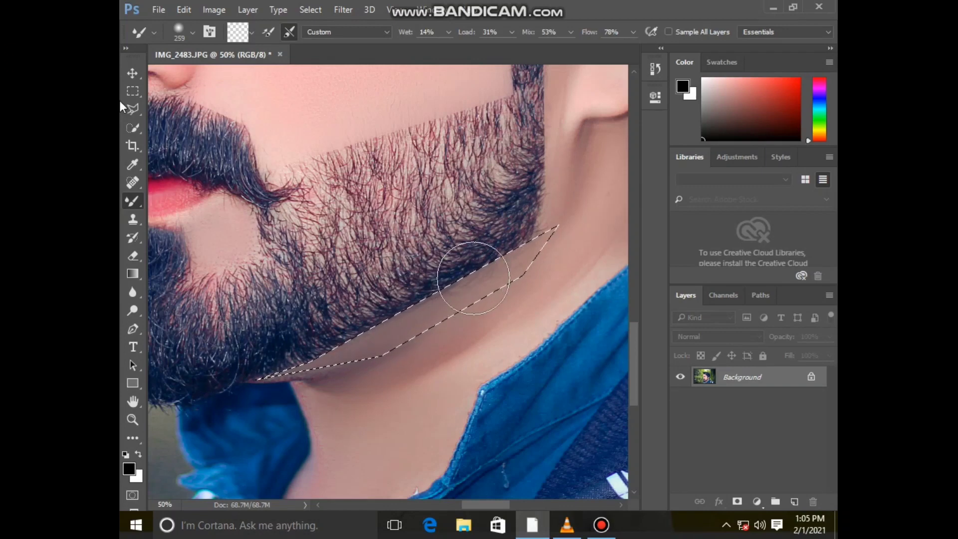
key("l")
right_click(279, 143)
left_click(296, 154)
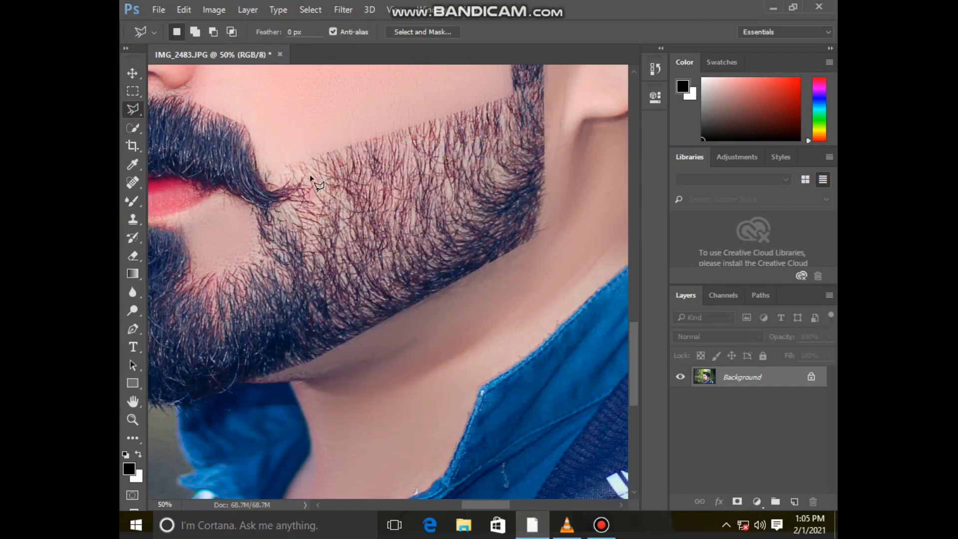
Fit the whole portrait on screen and duplicate the Background layer
scroll(337, 274, "down", 3)
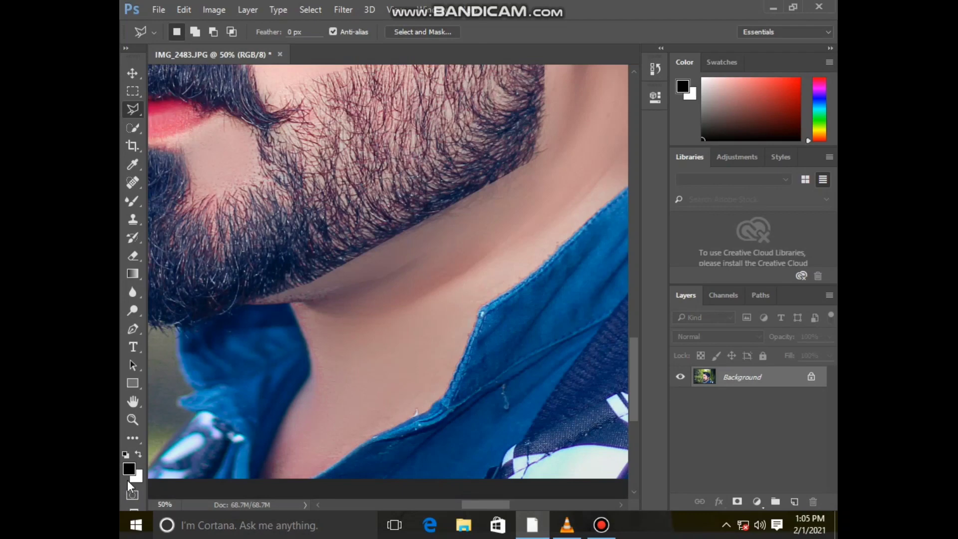
left_click(132, 420)
right_click(352, 343)
left_click(392, 353)
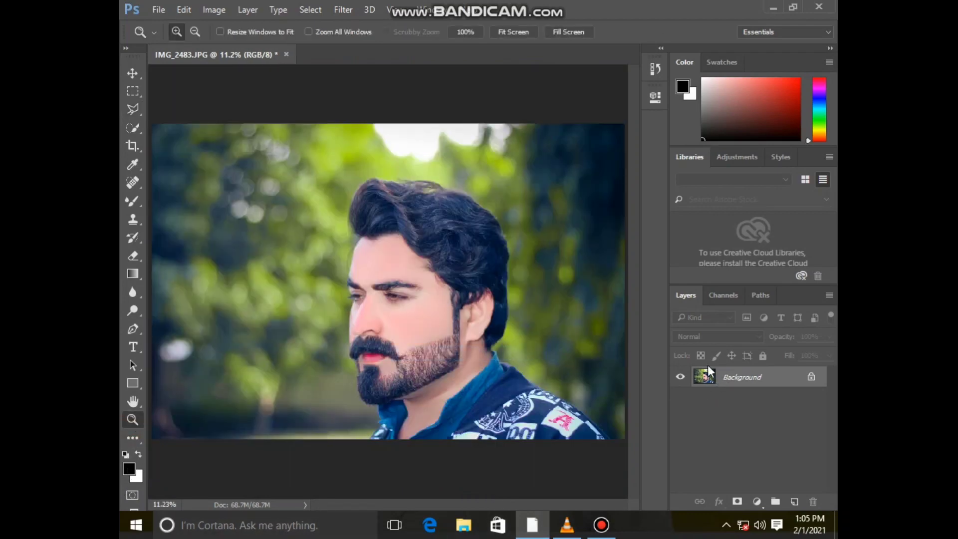
left_click_drag(709, 369, 794, 501)
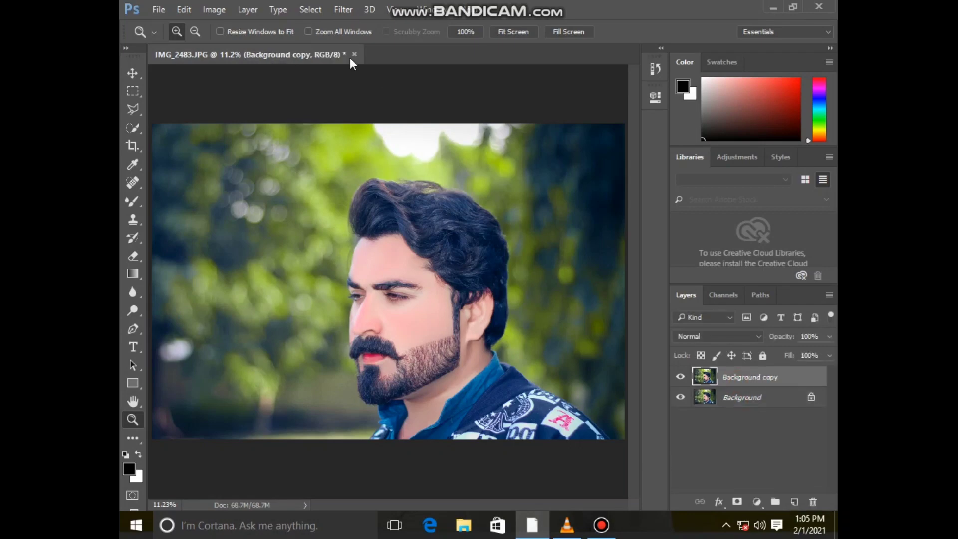
In the Camera Raw Filter, set the HSL saturation of Reds to +11 and Oranges to -8, and raise the Yellows
left_click(343, 10)
left_click(385, 92)
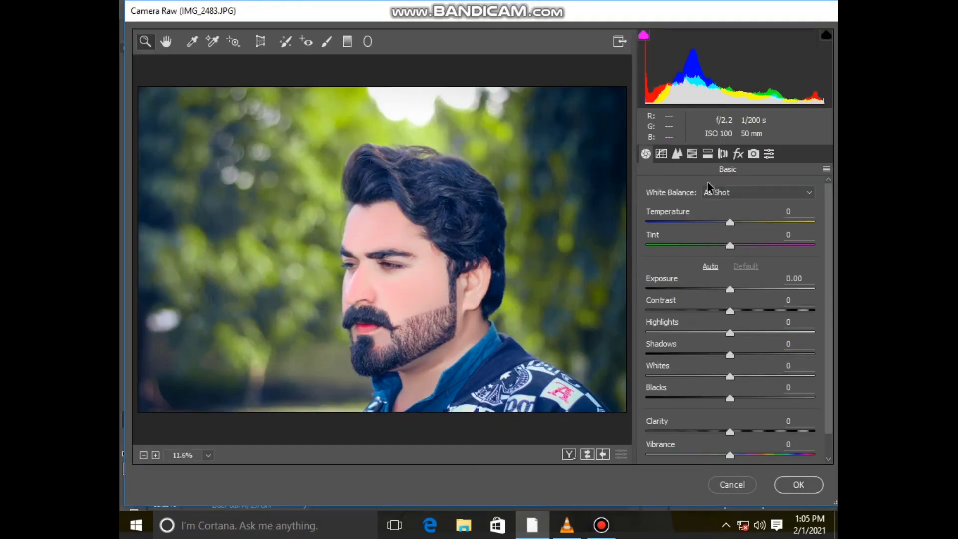
left_click(692, 154)
left_click(696, 212)
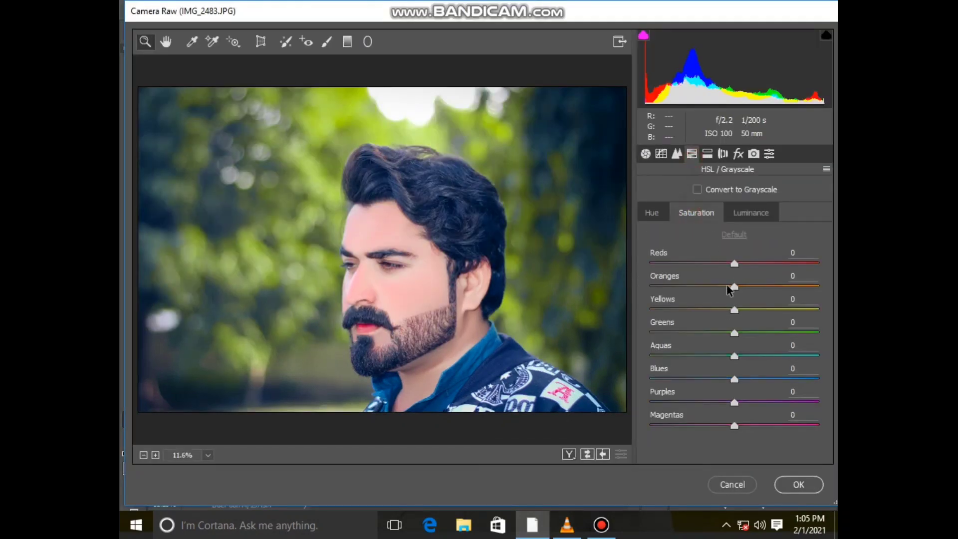
left_click_drag(729, 289, 749, 269)
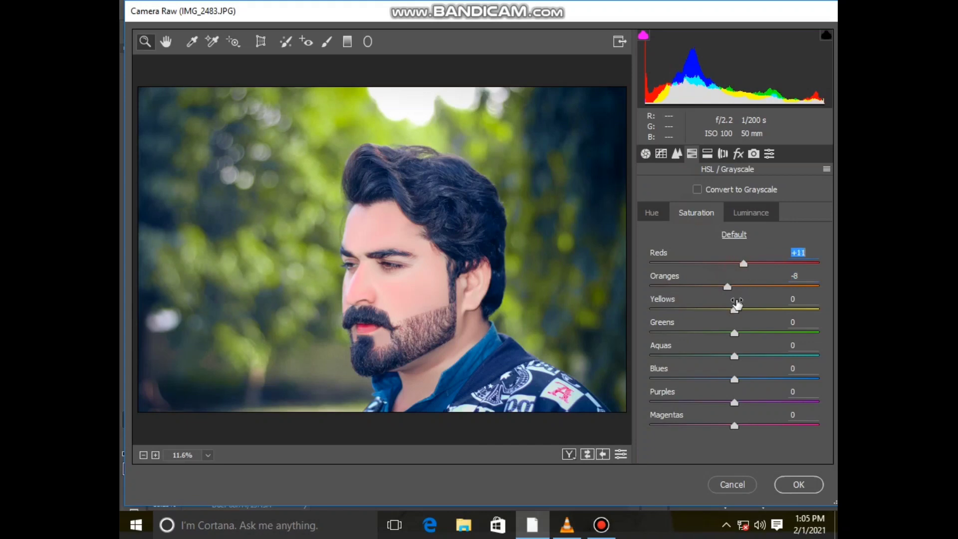
left_click_drag(734, 310, 769, 310)
Set the HSL hue of Yellows to +39 and Greens to -18, and apply the Camera Raw adjustments
left_click(652, 212)
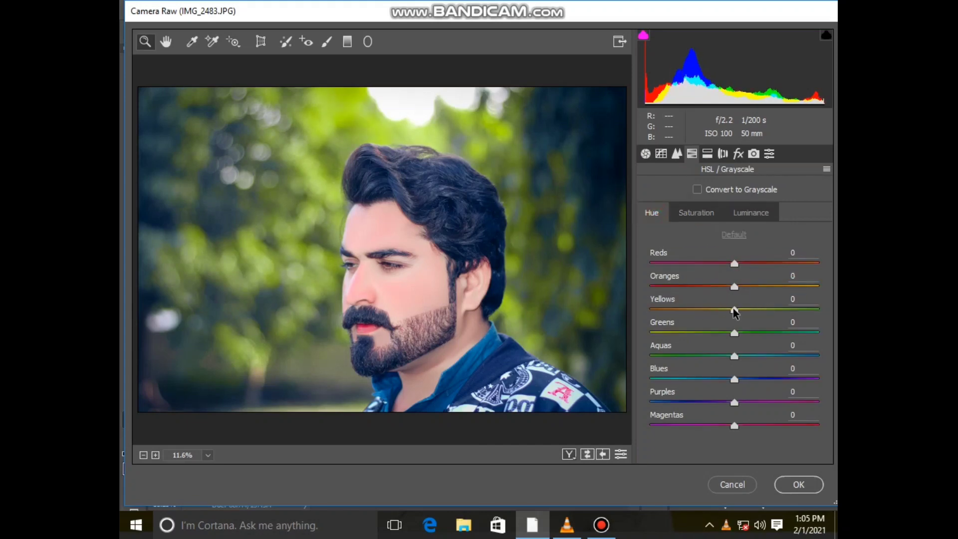
left_click_drag(739, 312, 719, 333)
left_click_drag(783, 312, 768, 312)
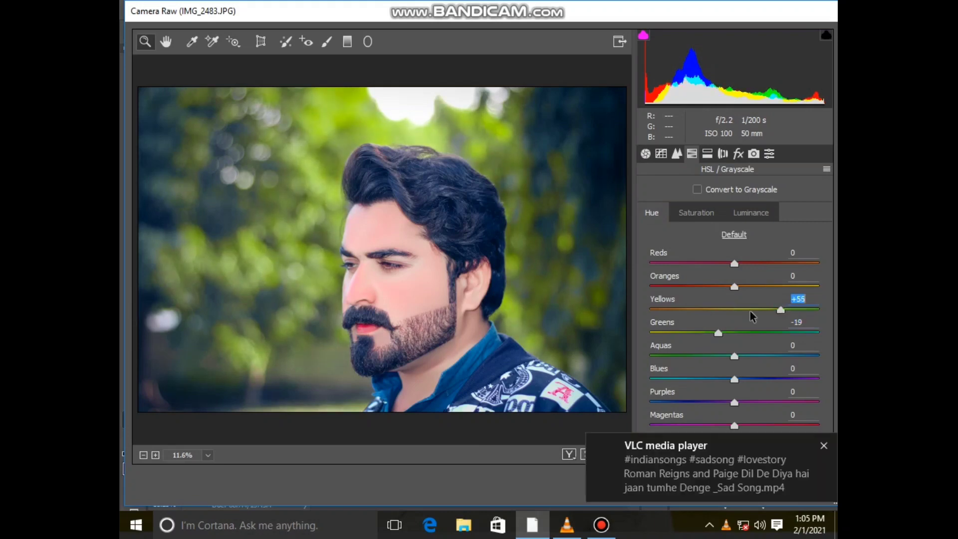
left_click_drag(688, 334, 712, 340)
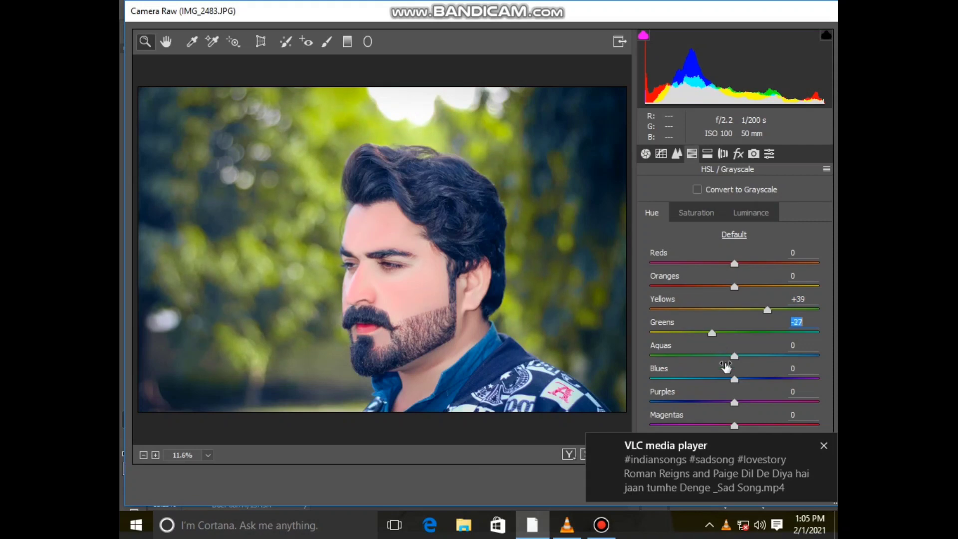
key("Up")
key("Up")
key("Up")
key("Up")
key("Up")
key("Up")
key("Up")
key("Up")
key("Up")
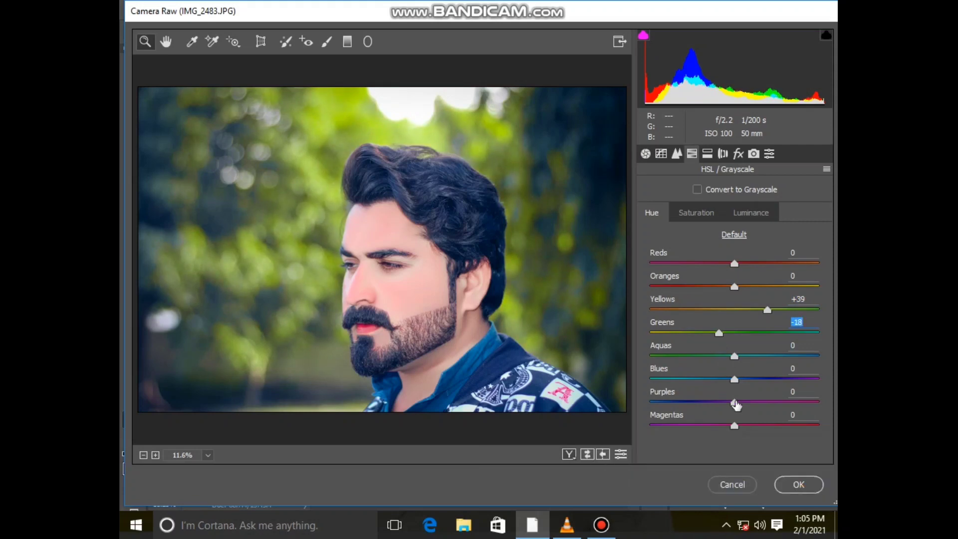
key("Return")
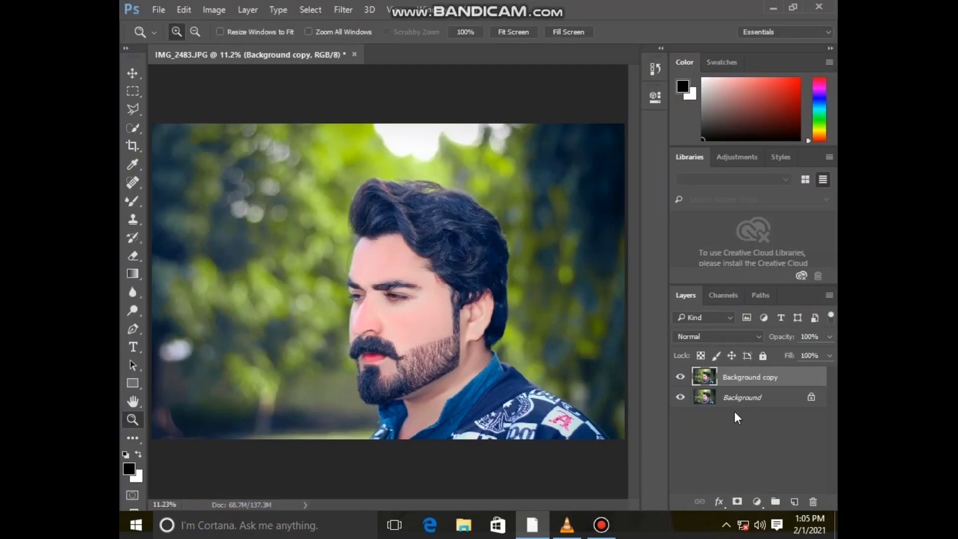
Merge the visible layers and duplicate the merged Background layer
right_click(728, 399)
left_click(714, 334)
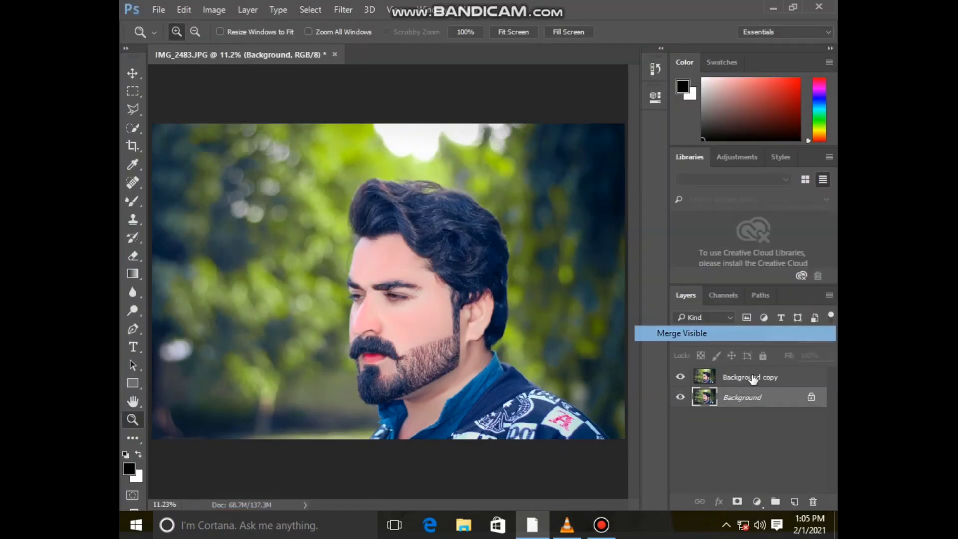
left_click_drag(794, 495, 794, 501)
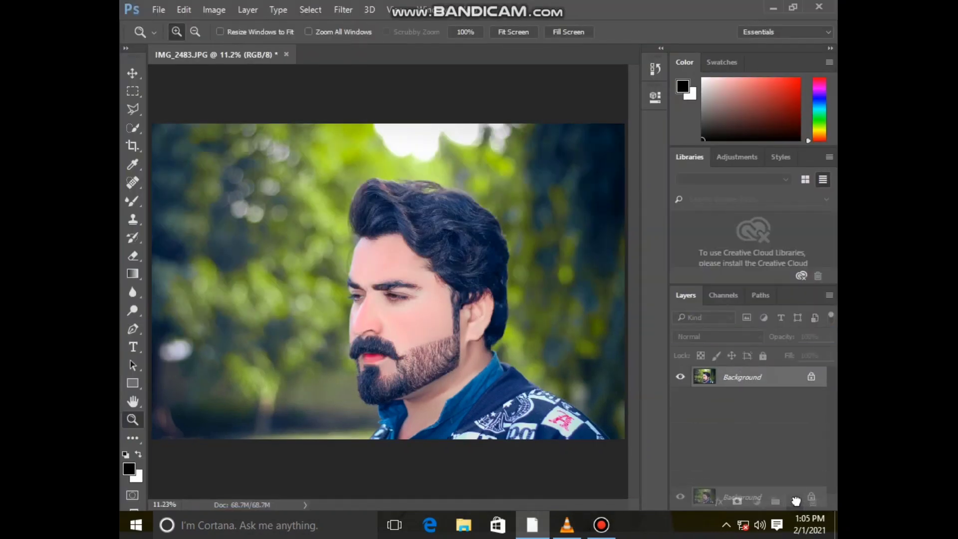
In Liquify, push the hair outward at the quiff, crown and back with a 1559 px Forward Warp brush for more volume
left_click(345, 9)
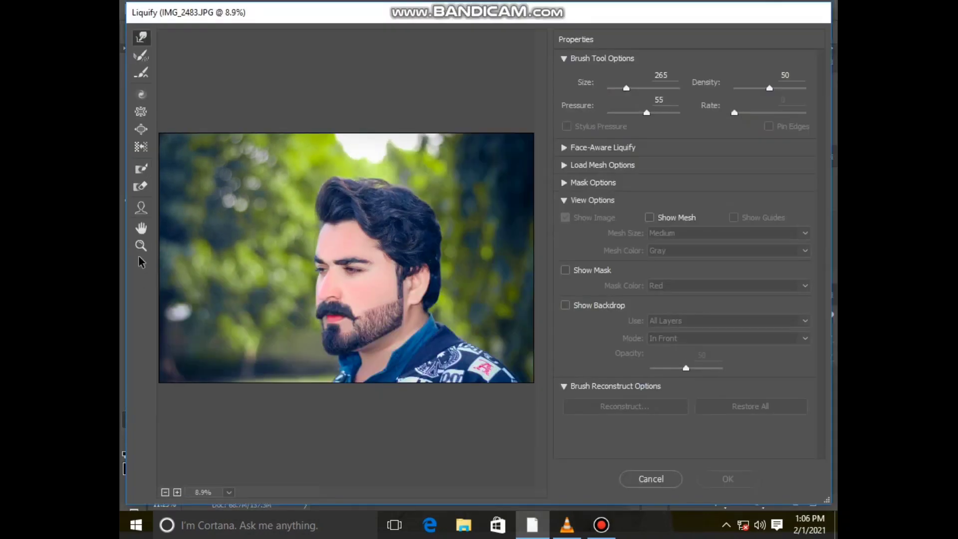
left_click(141, 245)
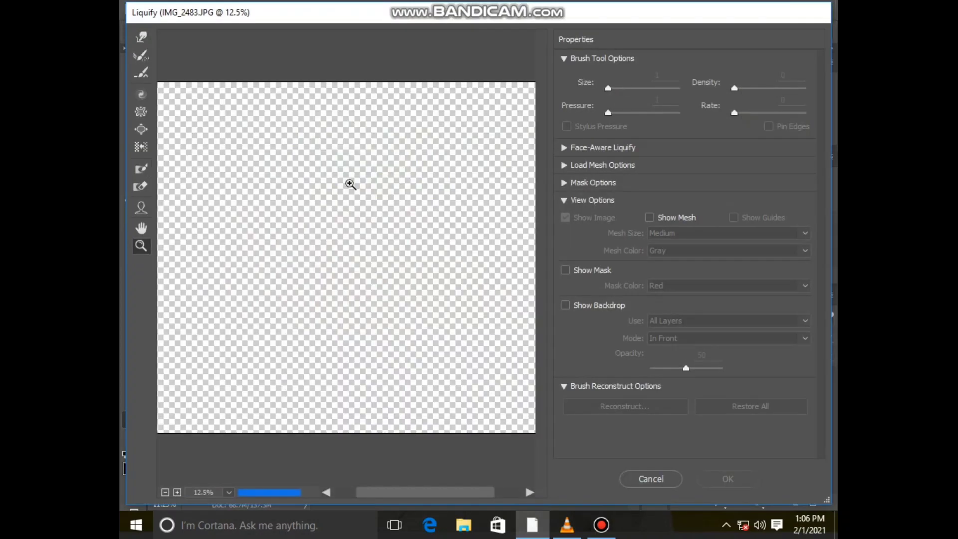
left_click(141, 37)
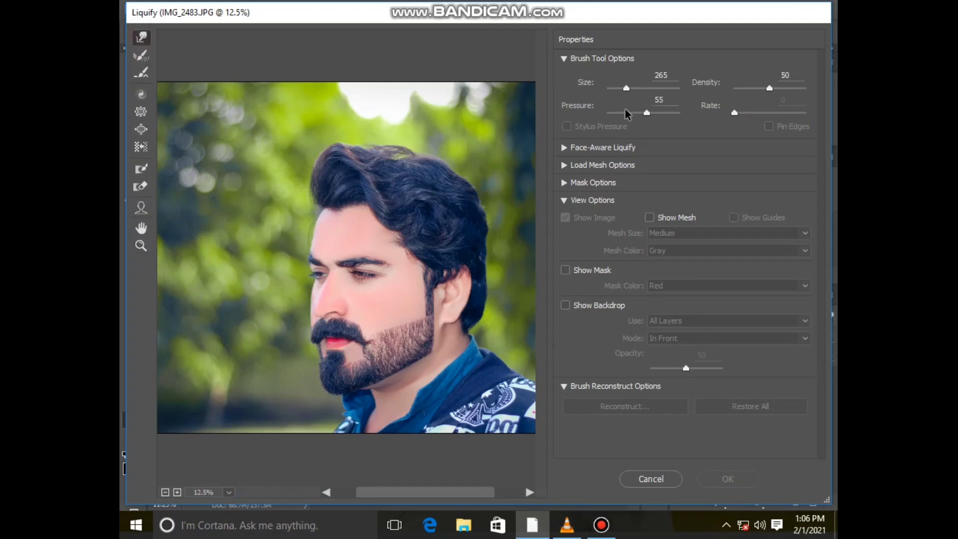
left_click_drag(627, 88, 641, 88)
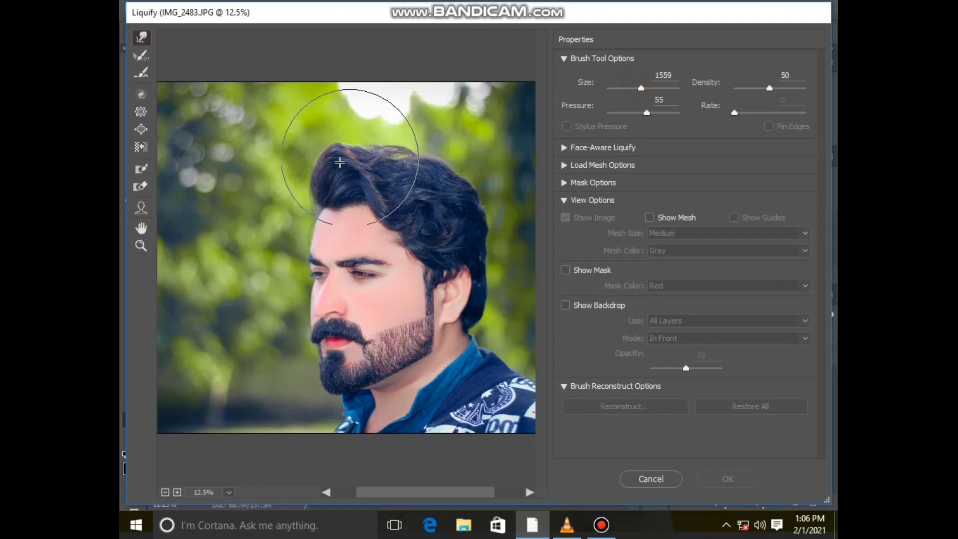
mouse_move(350, 150)
left_mouse_down()
mouse_move(329, 152)
mouse_move(309, 175)
left_mouse_up()
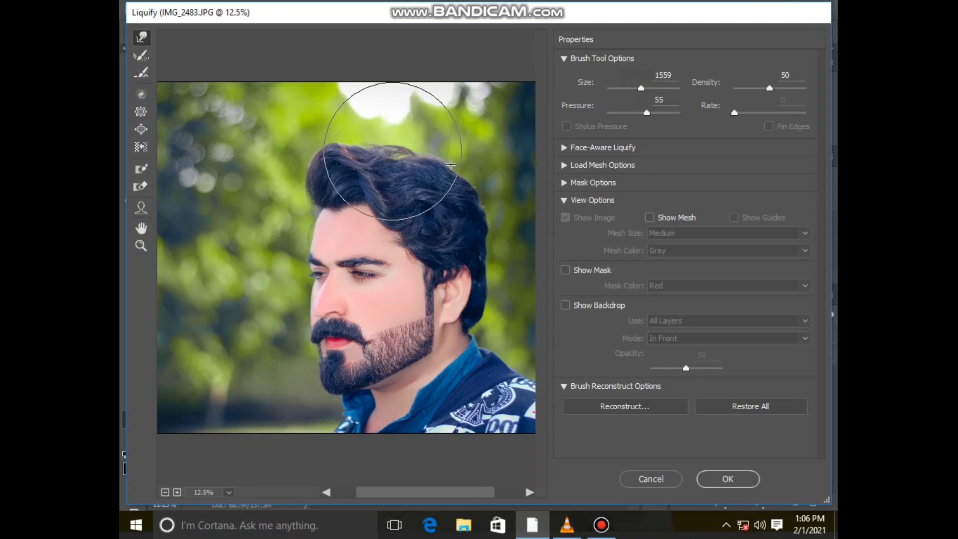
mouse_move(391, 158)
left_mouse_down()
mouse_move(460, 169)
mouse_move(469, 184)
left_mouse_up()
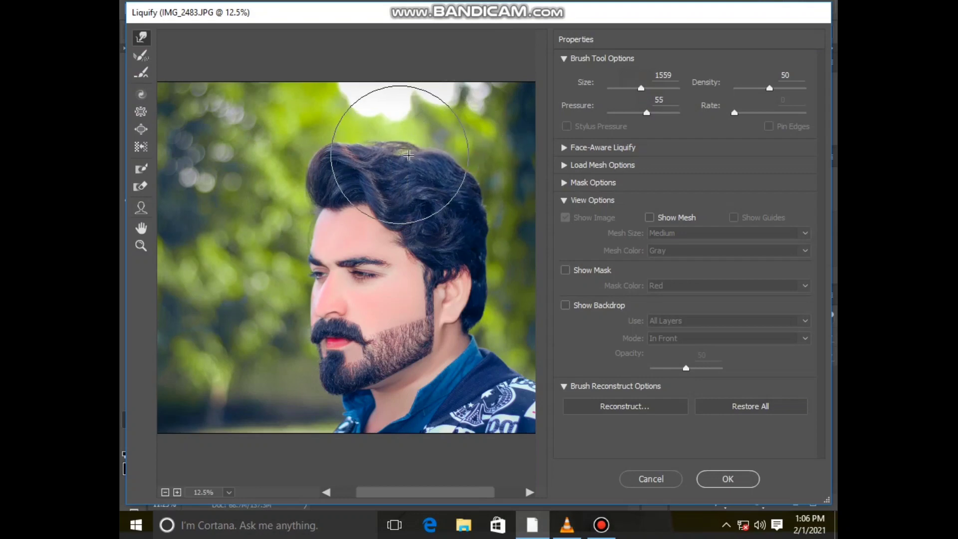
left_click_drag(407, 157, 403, 153)
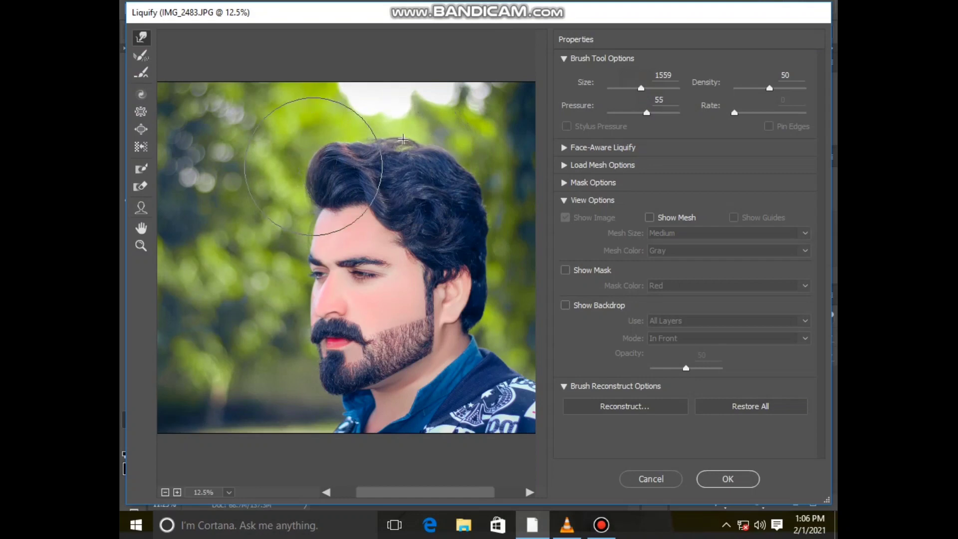
left_click_drag(318, 166, 315, 164)
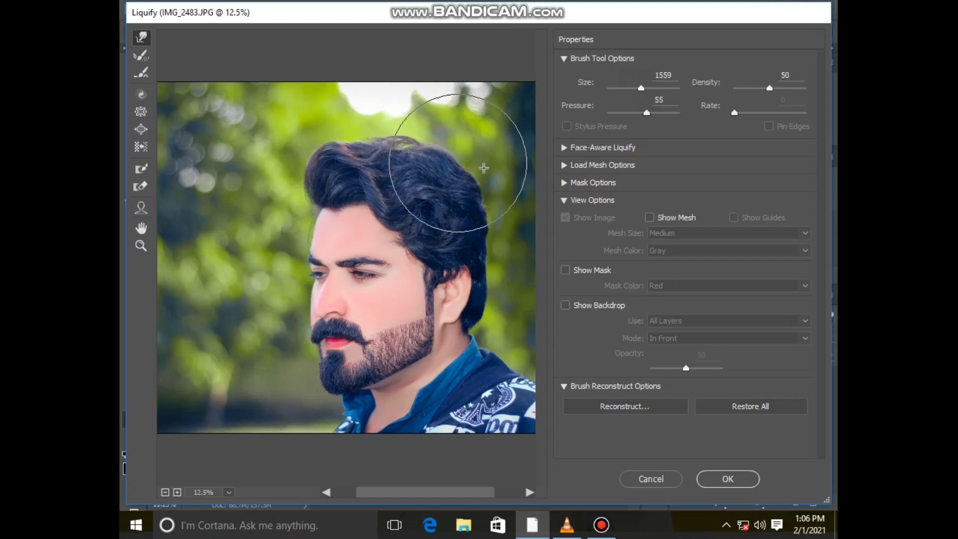
left_click_drag(453, 166, 458, 163)
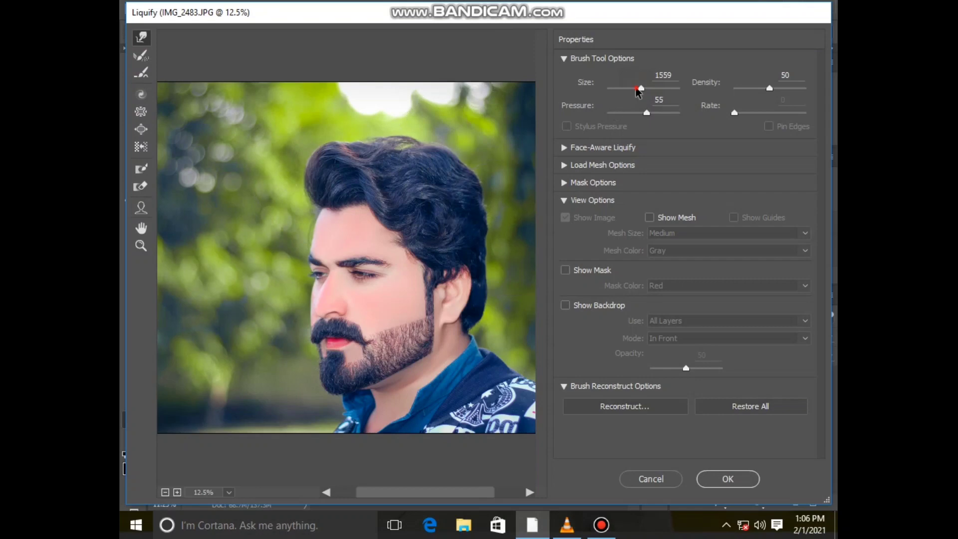
Refine the hair outline at the back of the head and the chin beard with a 701 px Forward Warp brush, and apply Liquify
left_click_drag(637, 88, 633, 90)
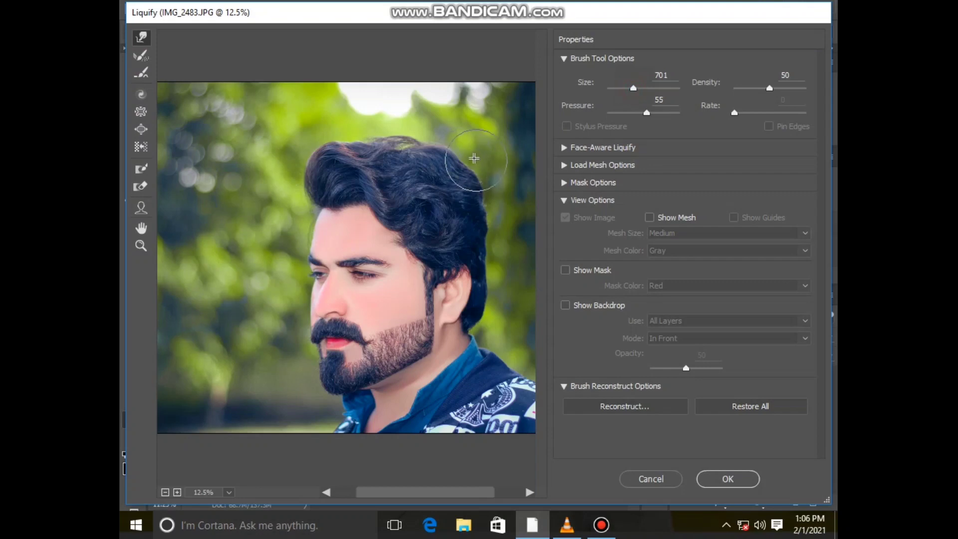
left_click_drag(472, 155, 398, 145)
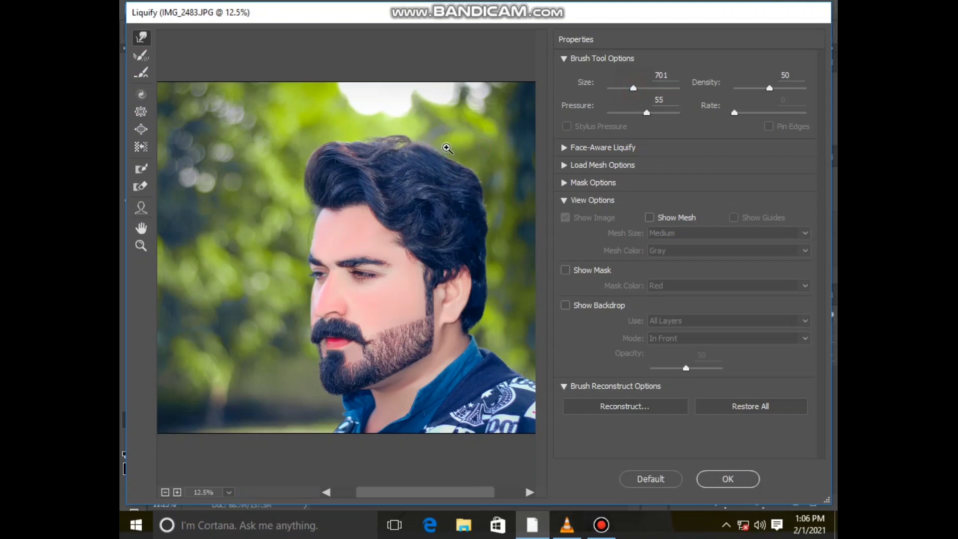
key("ctrl+alt+z")
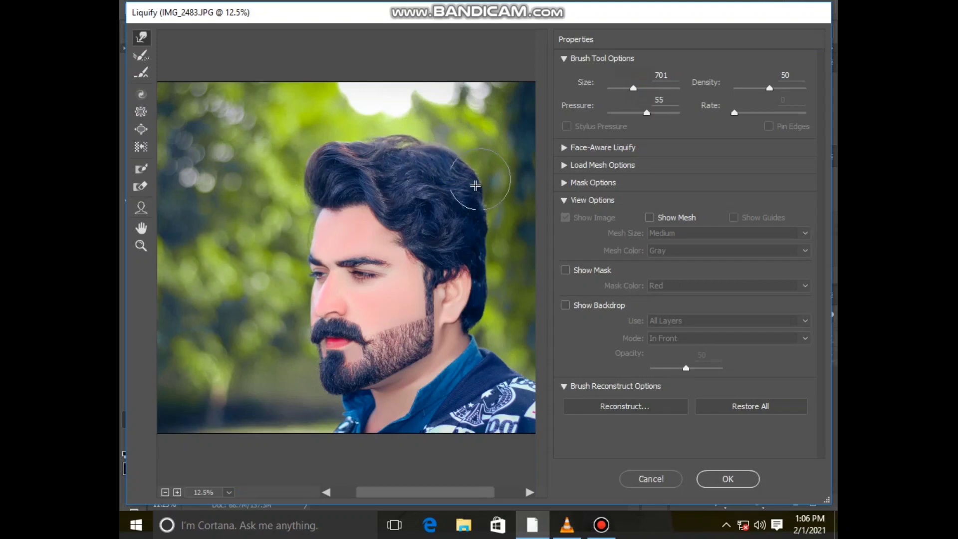
mouse_move(475, 185)
left_mouse_down()
mouse_move(485, 188)
mouse_move(483, 204)
left_mouse_up()
left_click_drag(465, 162, 469, 159)
left_click_drag(342, 395, 341, 397)
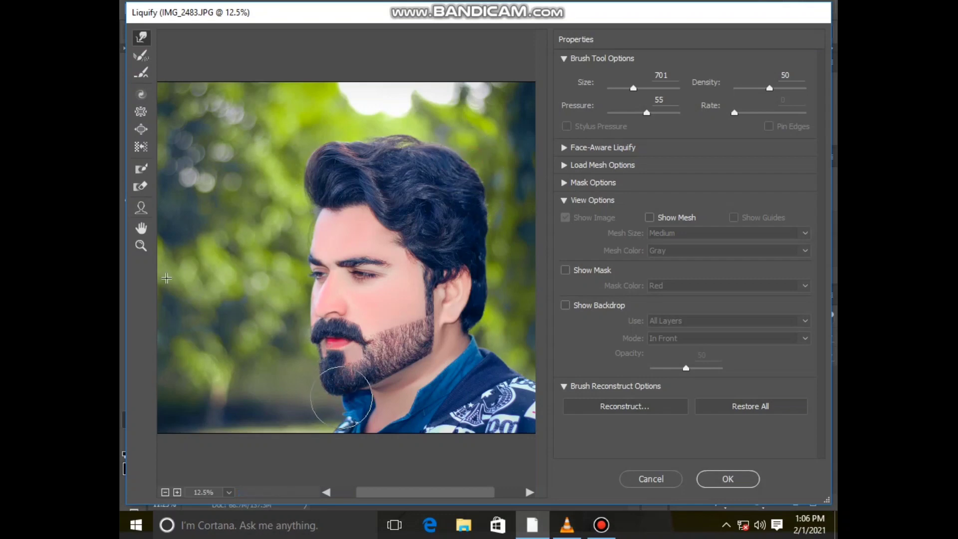
left_click(141, 246)
left_click(416, 312)
left_click(370, 283)
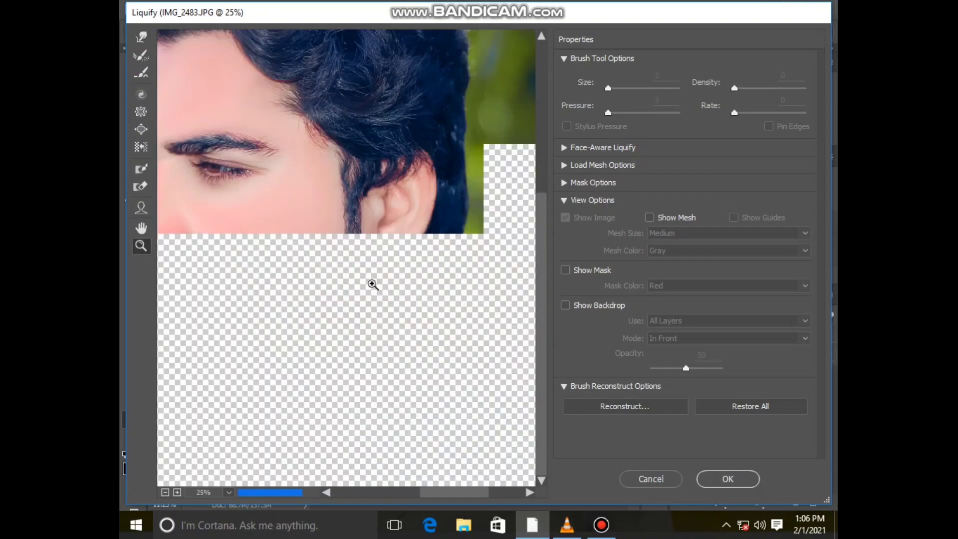
left_click(368, 310)
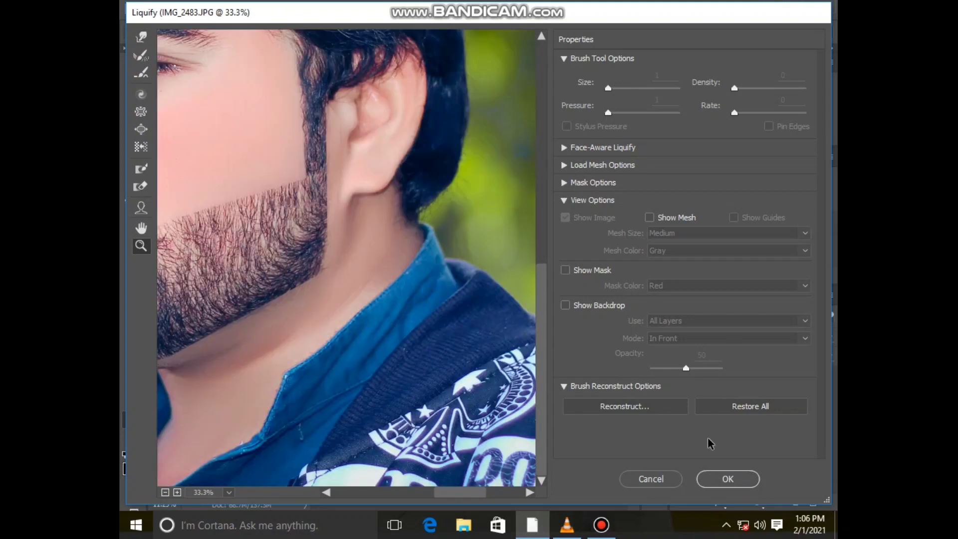
left_click(728, 478)
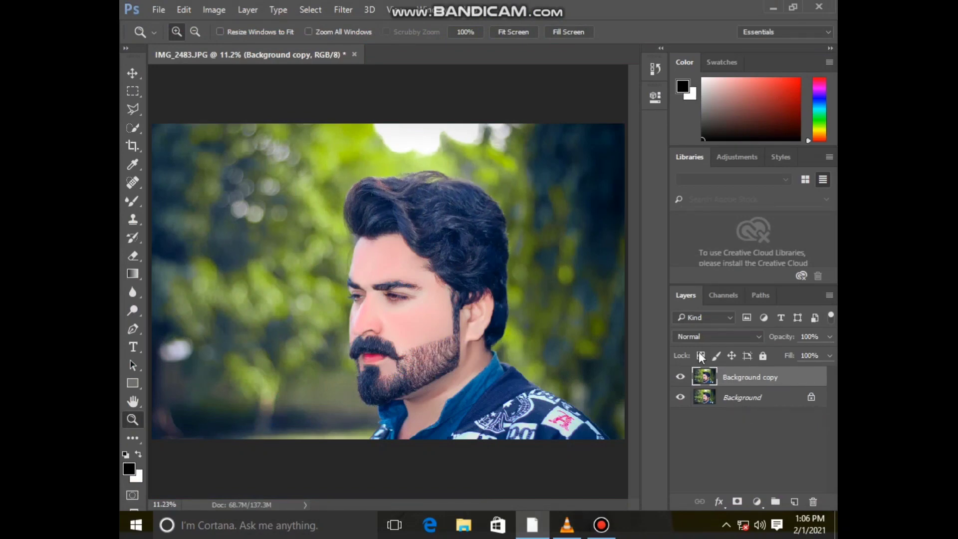
Merge the visible layers and add a Selective Color adjustment layer
right_click(700, 399)
left_click(699, 334)
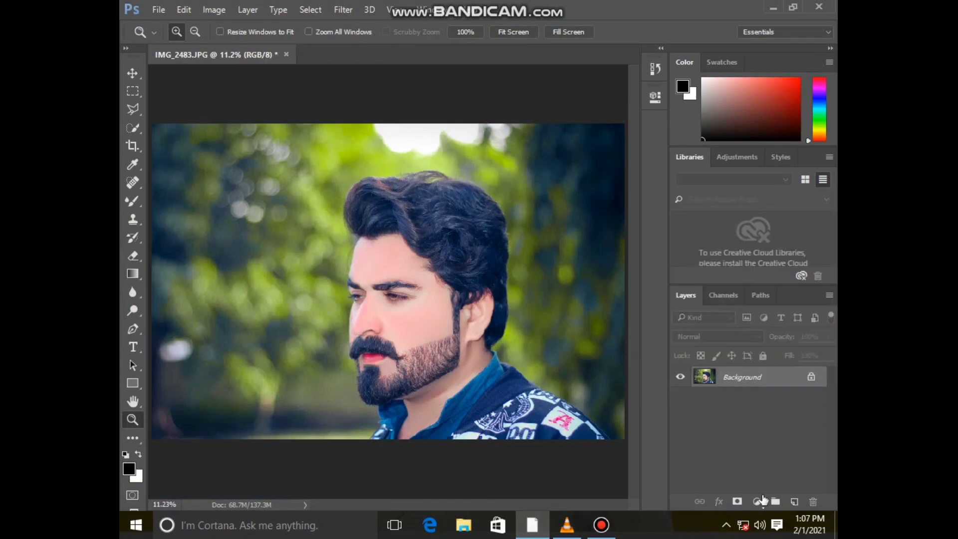
left_click(757, 501)
left_click(761, 488)
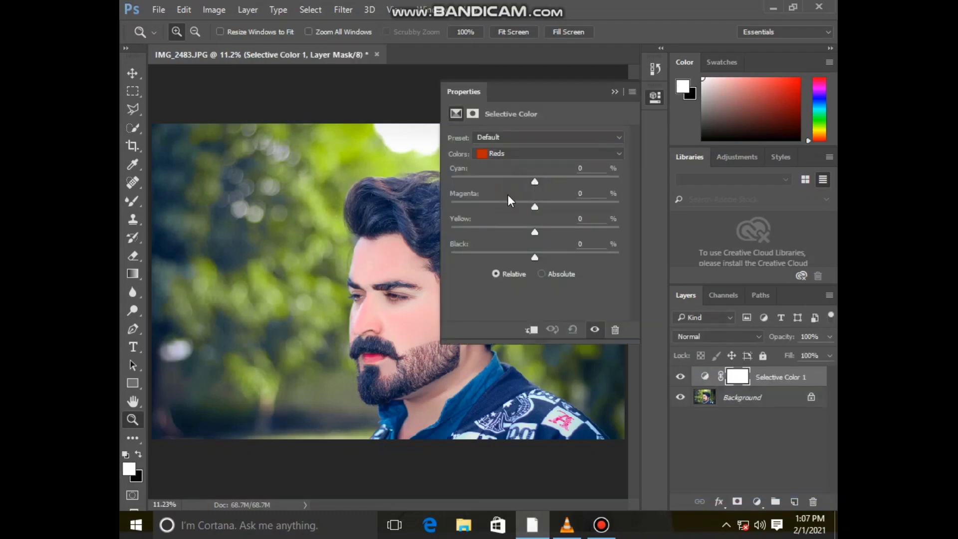
Reduce the cyan in the Reds, and set the Yellows to Cyan -30%, Magenta -14% and Yellow -2%
mouse_move(534, 182)
left_mouse_down()
mouse_move(507, 181)
mouse_move(520, 181)
left_mouse_up()
left_click(518, 154)
left_click(518, 179)
left_click_drag(619, 181, 639, 187)
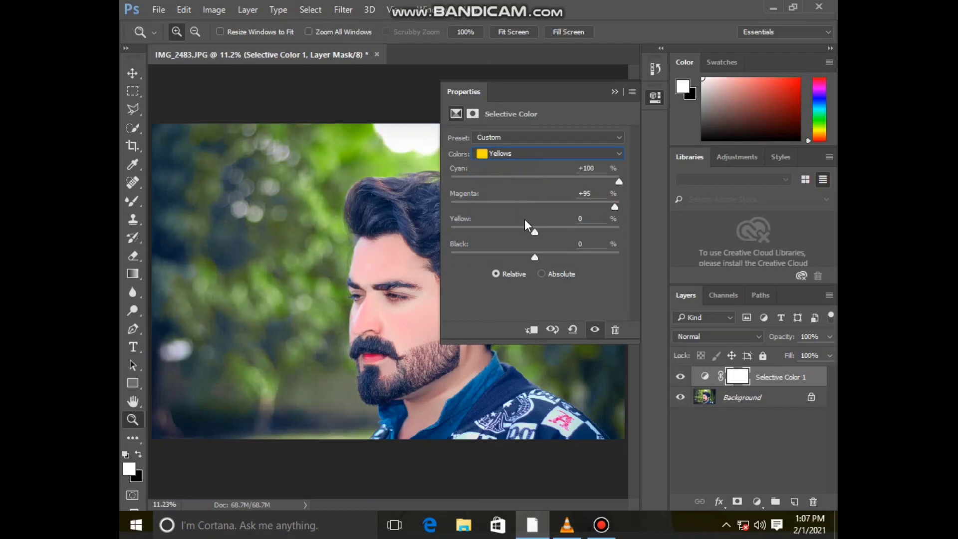
left_click(525, 203)
left_click(511, 182)
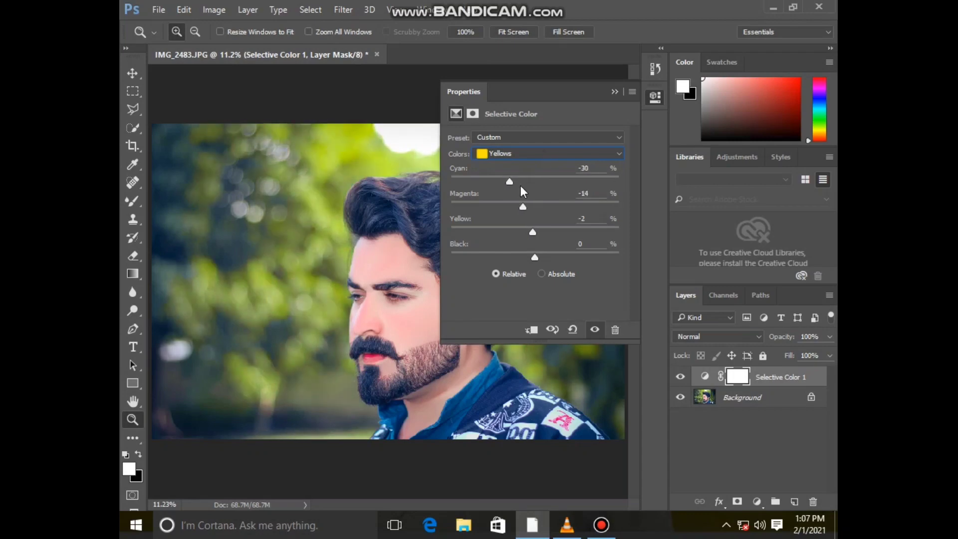
Fine-tune the cyan and yellow amounts of a further color range in the Selective Color adjustment
left_click(543, 154)
left_click(529, 182)
left_click(558, 182)
left_click(516, 231)
left_click(528, 182)
left_click(549, 182)
left_click(729, 378)
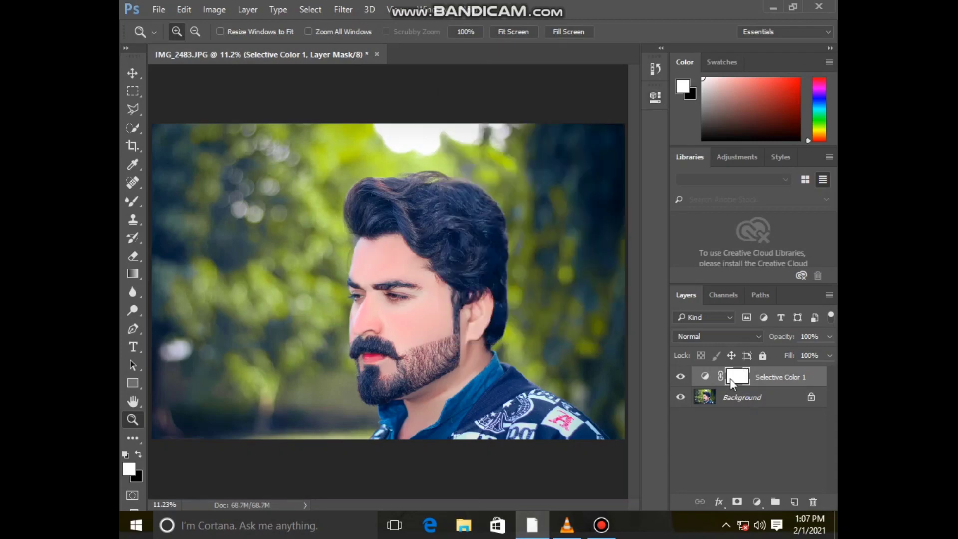
Merge the Selective Color adjustment into the Background layer and duplicate the merged layer
right_click(734, 398)
left_click(682, 338)
left_click(756, 501)
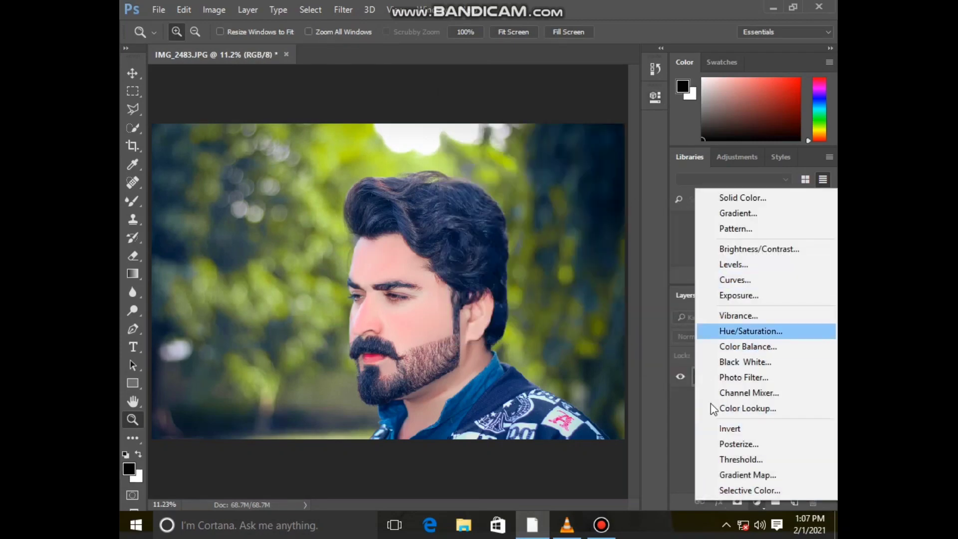
left_click(690, 449)
left_click_drag(738, 378, 795, 502)
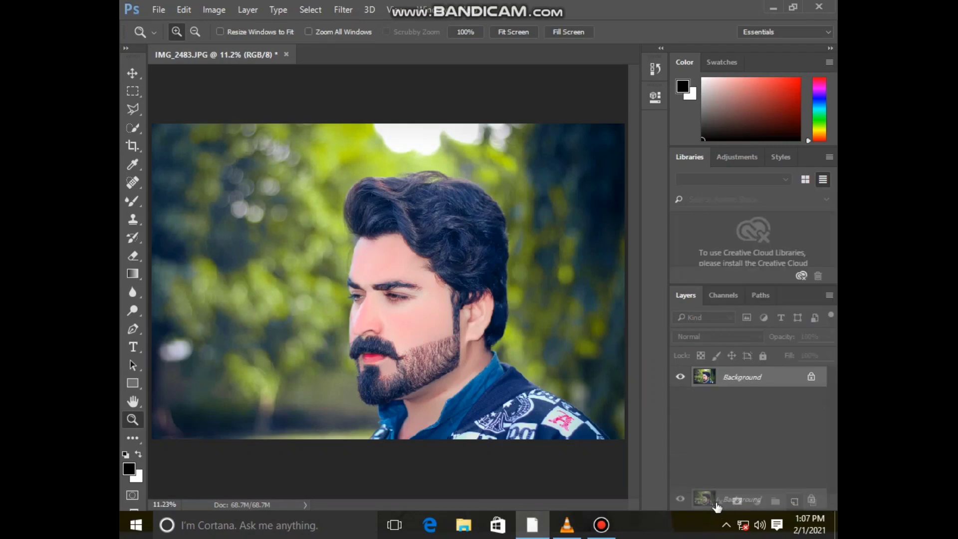
Add a thin white Stroke effect around the Background copy layer
left_click(719, 501)
left_click(724, 369)
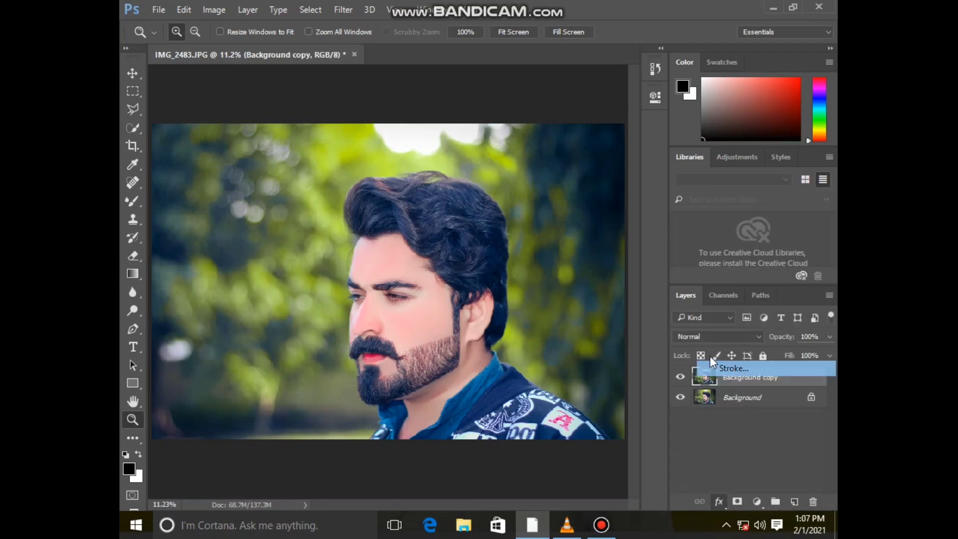
left_click(707, 104)
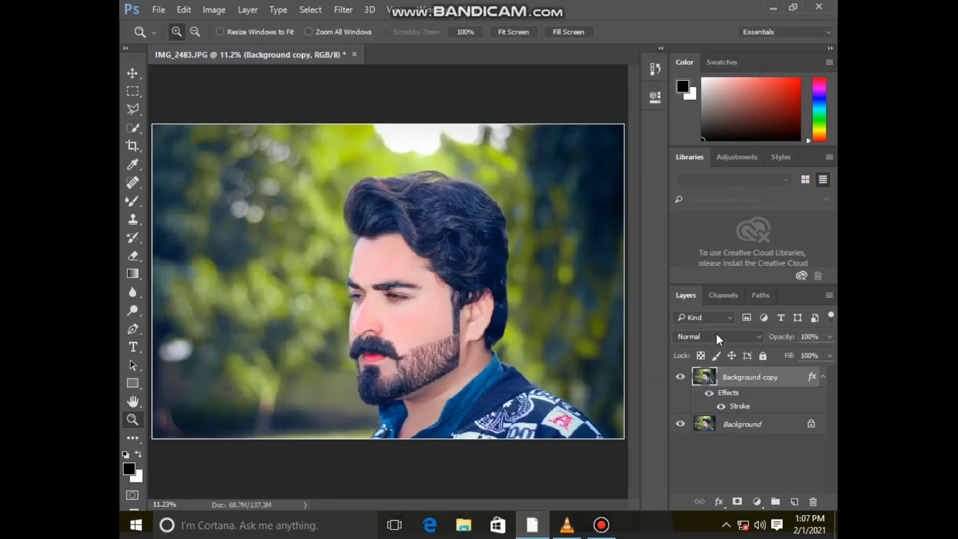
Merge the stroked Background copy and the Background into a single layer
right_click(748, 424)
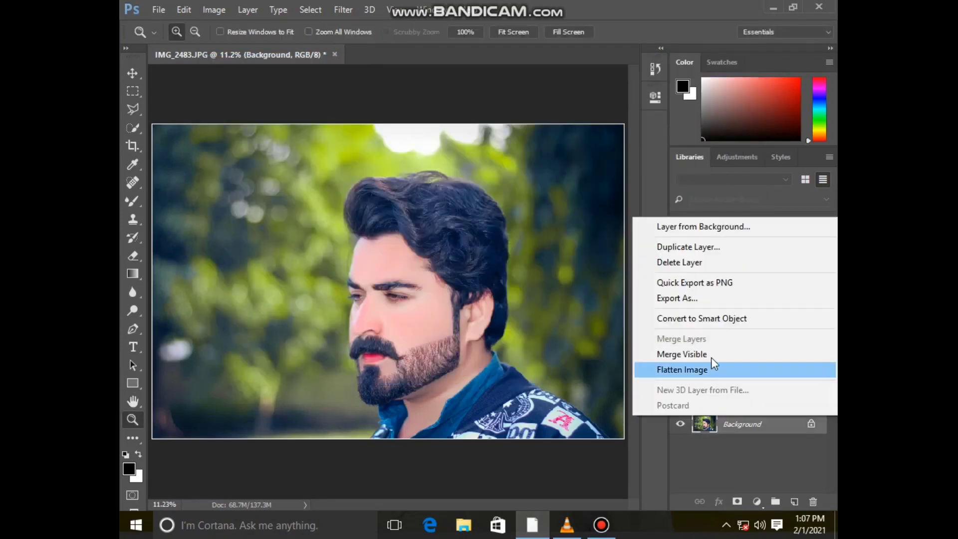
left_click(719, 354)
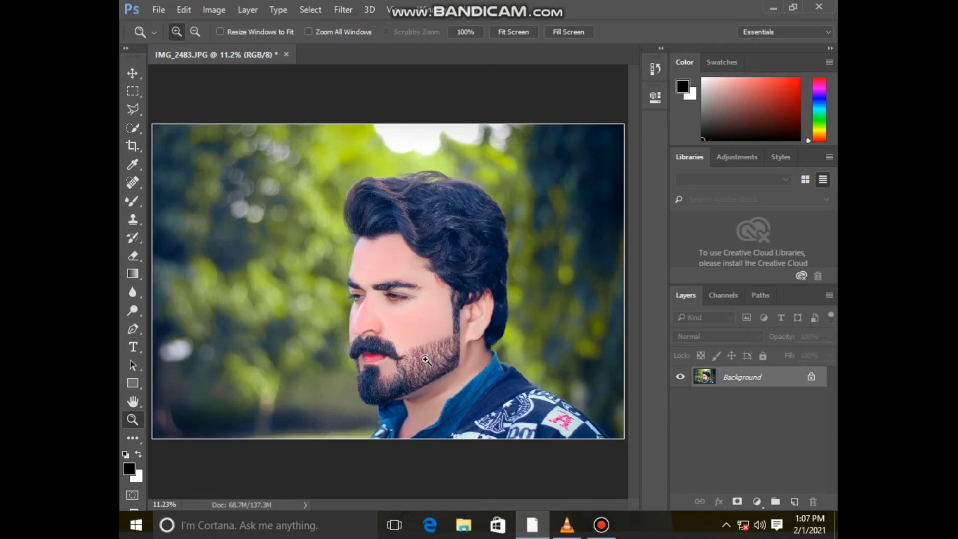
Examine the retouched face, beard edges and hairline up close, and return to viewing the whole photo
left_click(456, 279)
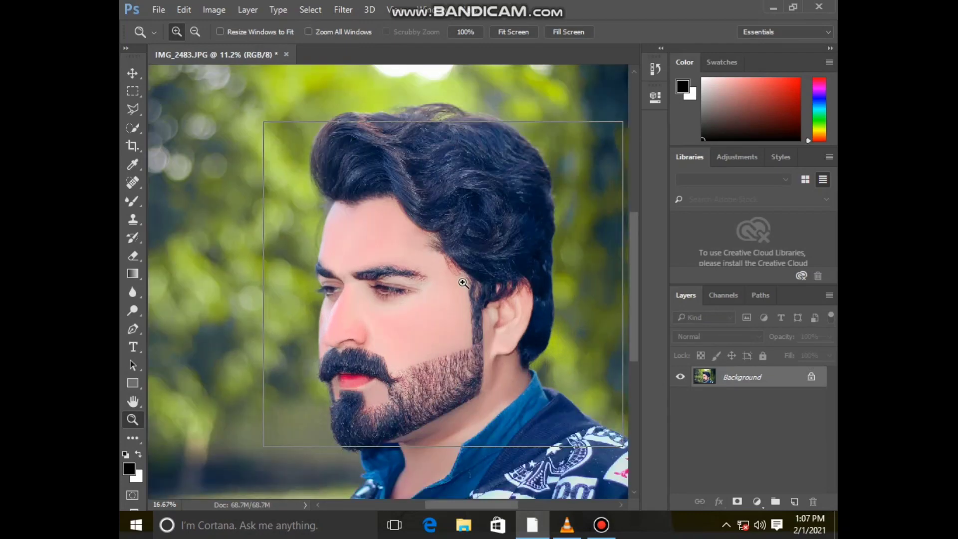
scroll(464, 283, "down", 3)
scroll(464, 286, "down", 8)
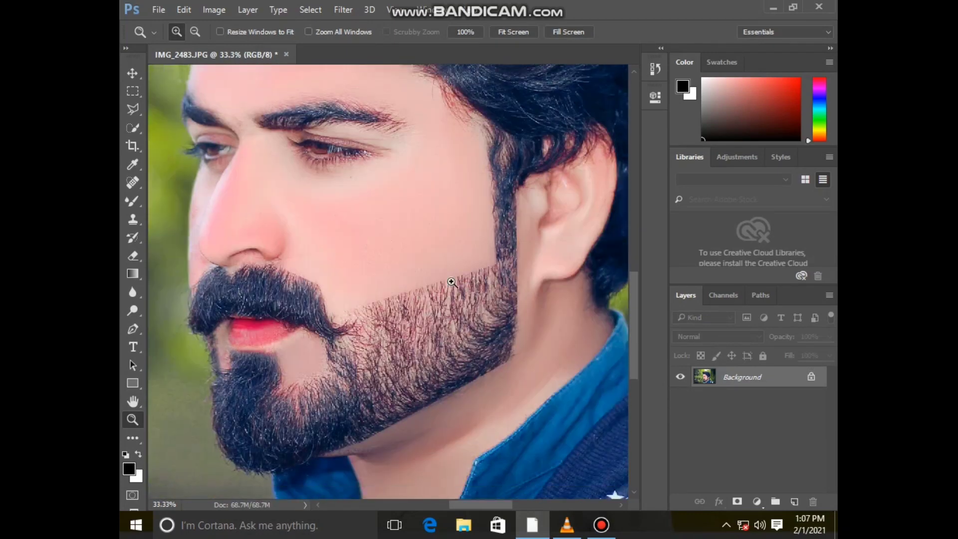
scroll(331, 271, "up", 4)
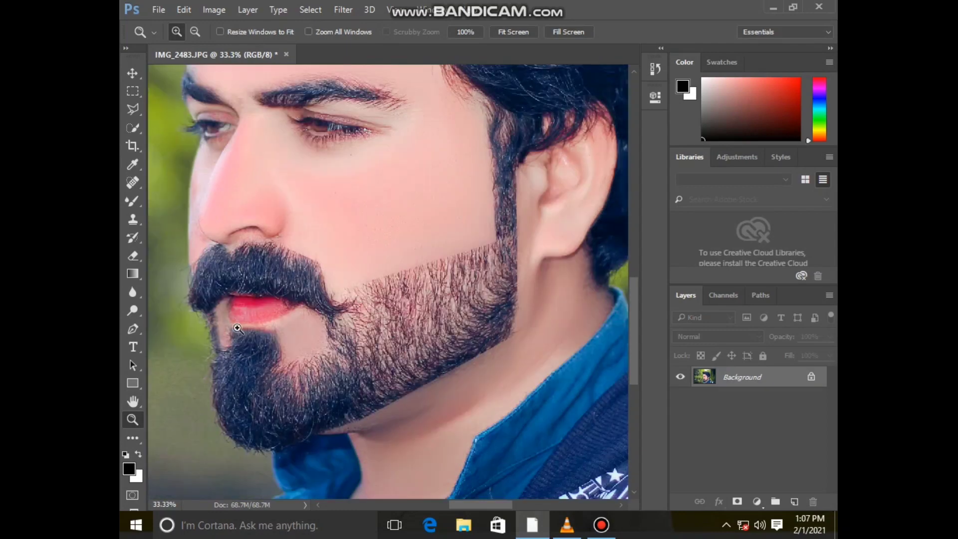
left_click(222, 226)
right_click(337, 254)
left_click(337, 258)
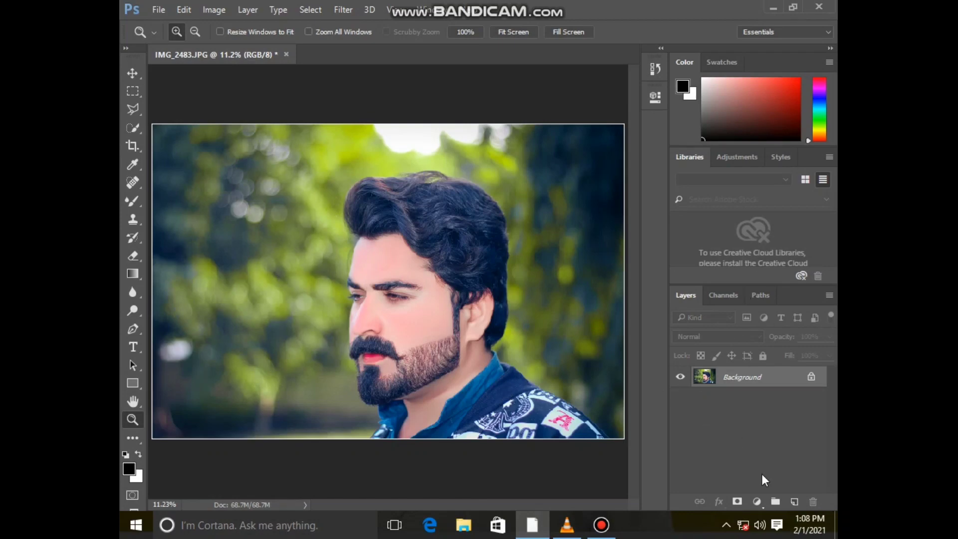
Start adding a new adjustment layer above the merged Background layer
left_click(758, 501)
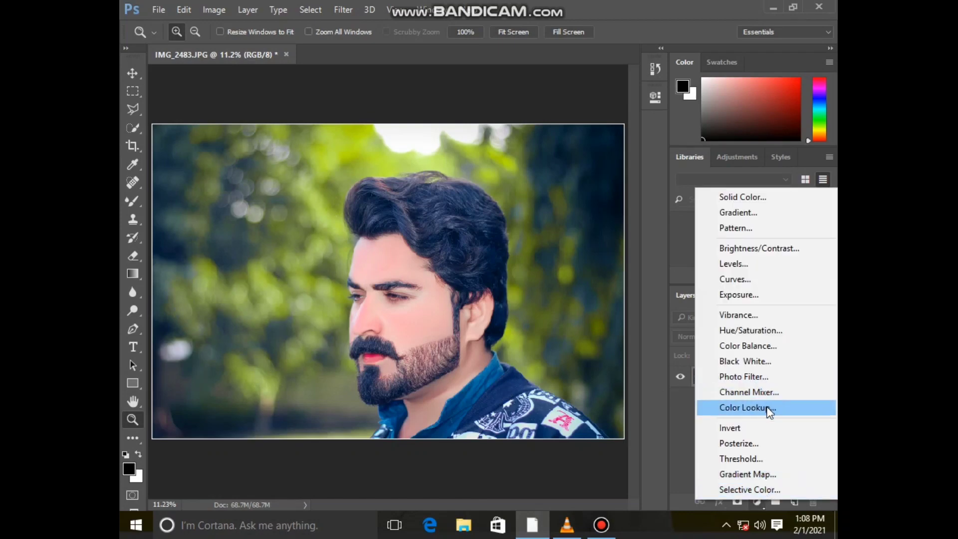